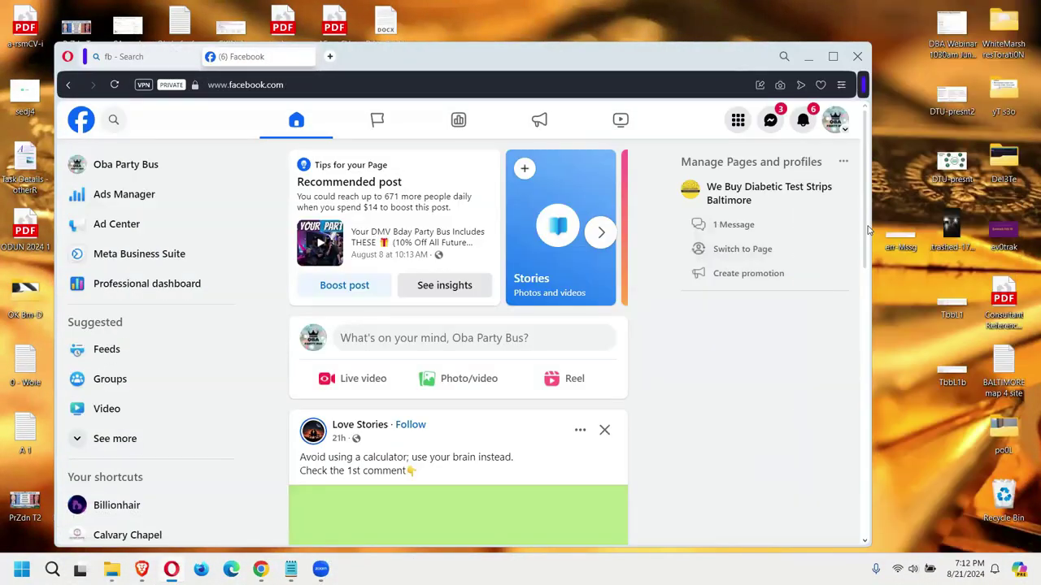
Step: Scroll the Facebook feed, then open Ads Manager to view the DMV PartyBus campaign results
scroll(865, 315, down, 2)
scroll(865, 315, down, 3)
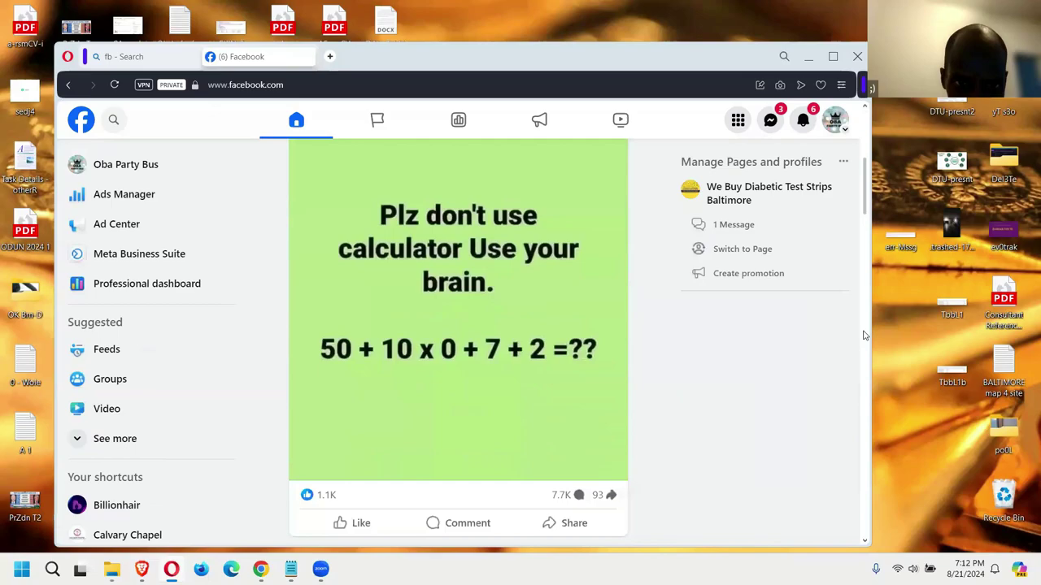
scroll(865, 336, down, 3)
scroll(863, 370, down, 3)
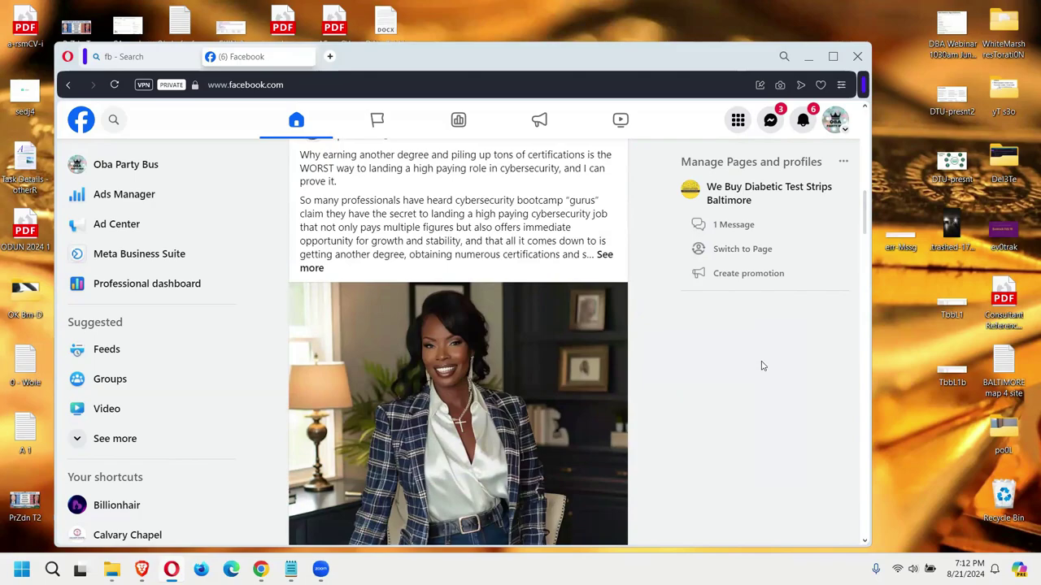
scroll(224, 252, up, 5)
click(97, 198)
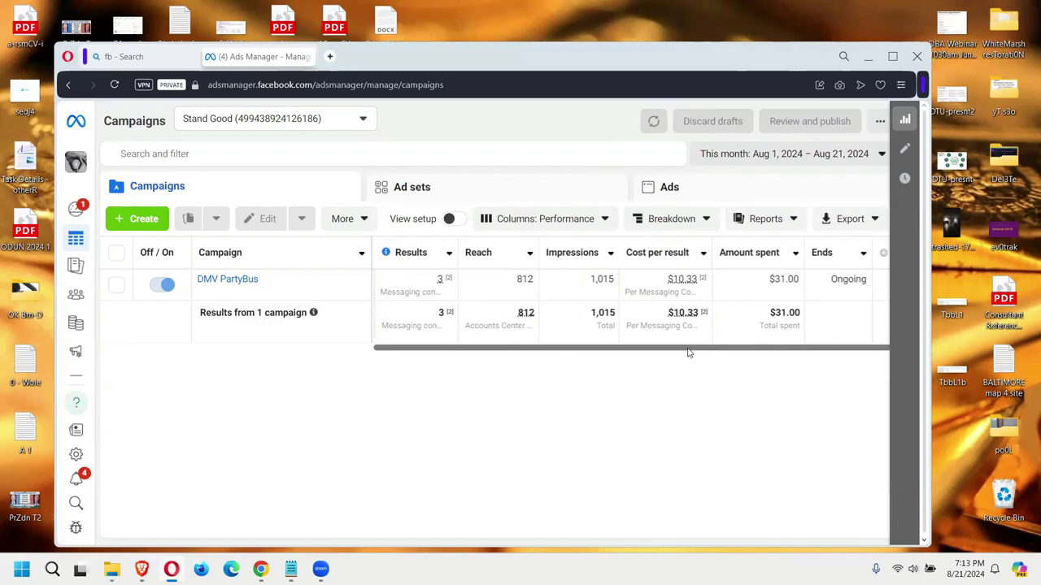
Step: Go to the ad account's Billing & payments Payment activity page in Meta Ads Manager
drag(688, 352, 665, 353)
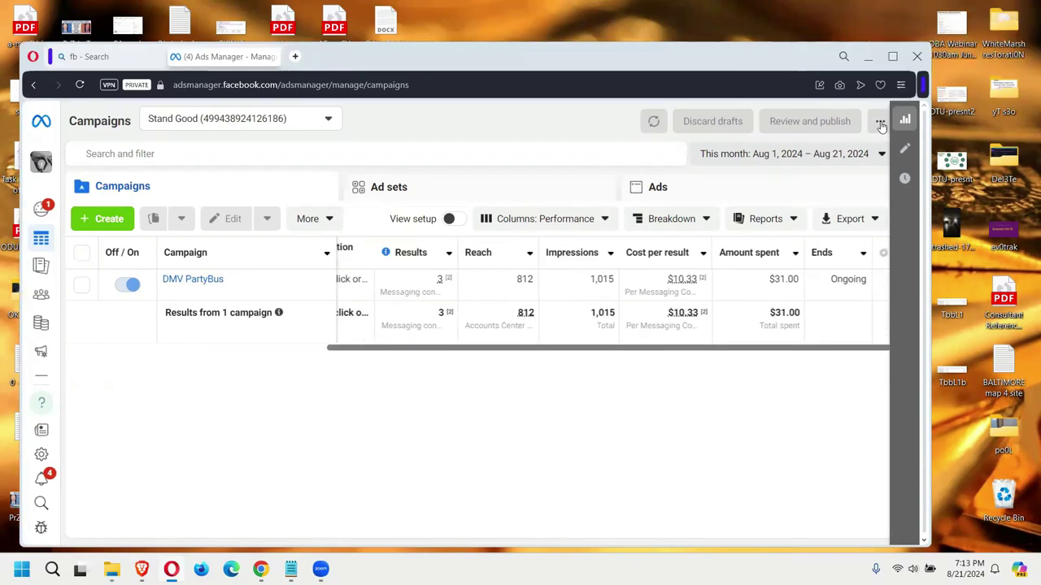
click(879, 120)
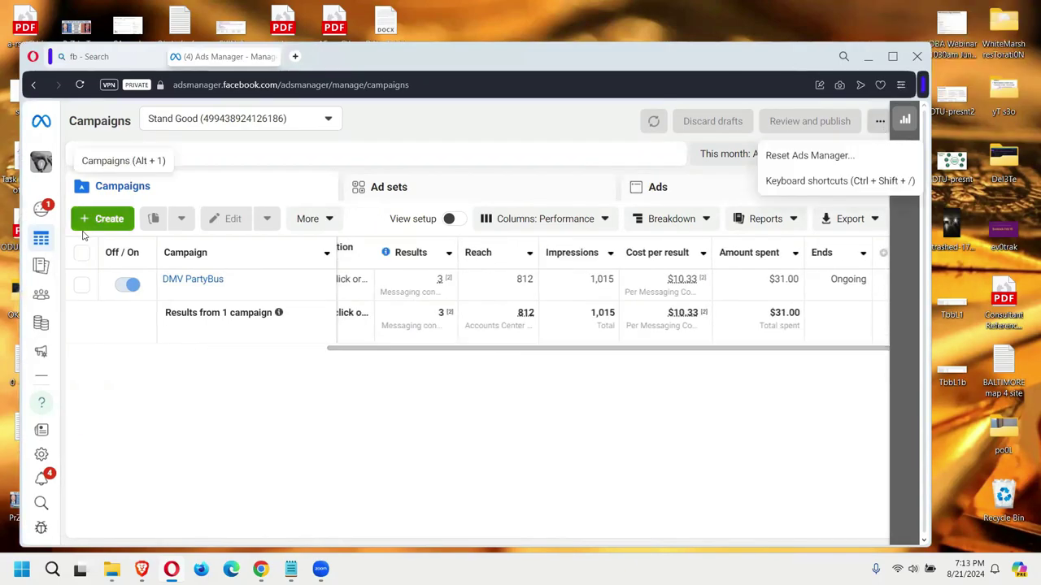
click(70, 207)
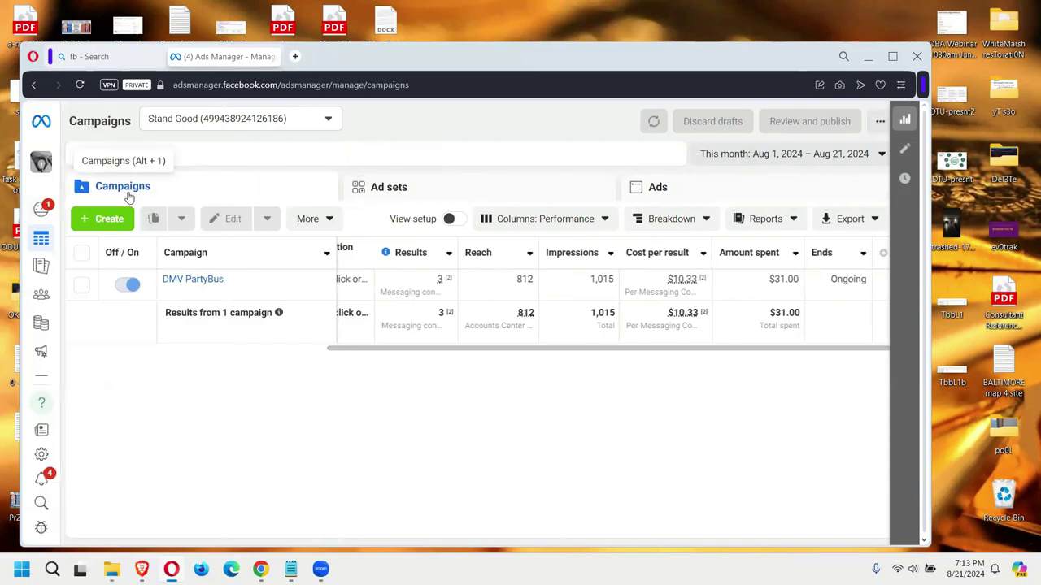
mouse_move(40, 243)
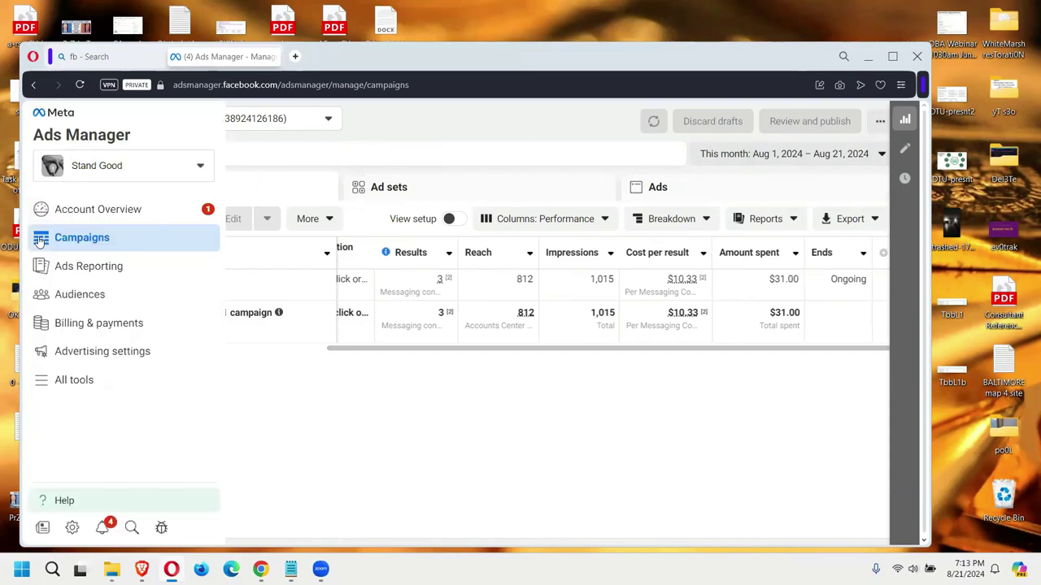
click(95, 324)
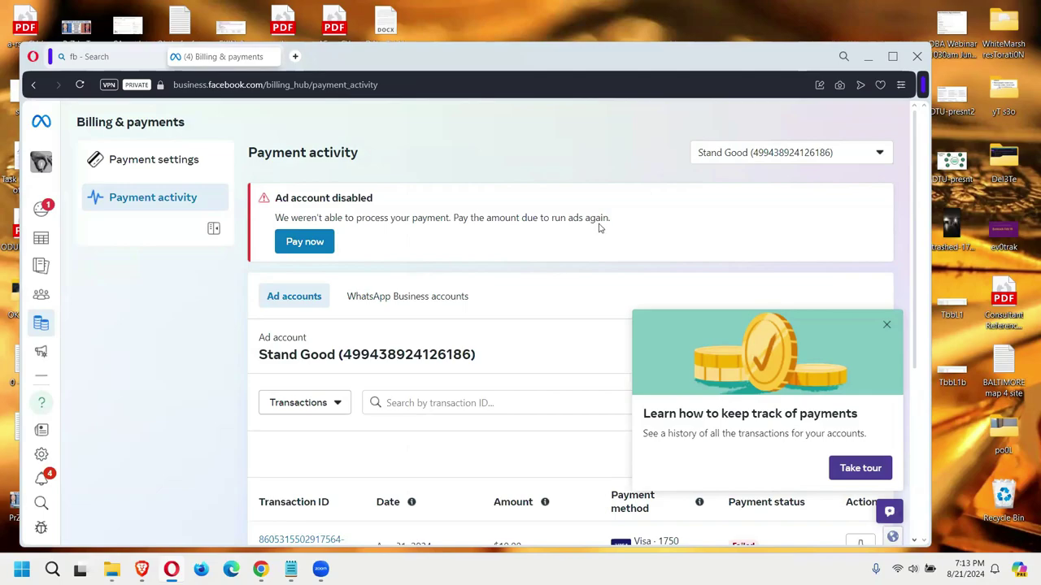
scroll(571, 229, down, 1)
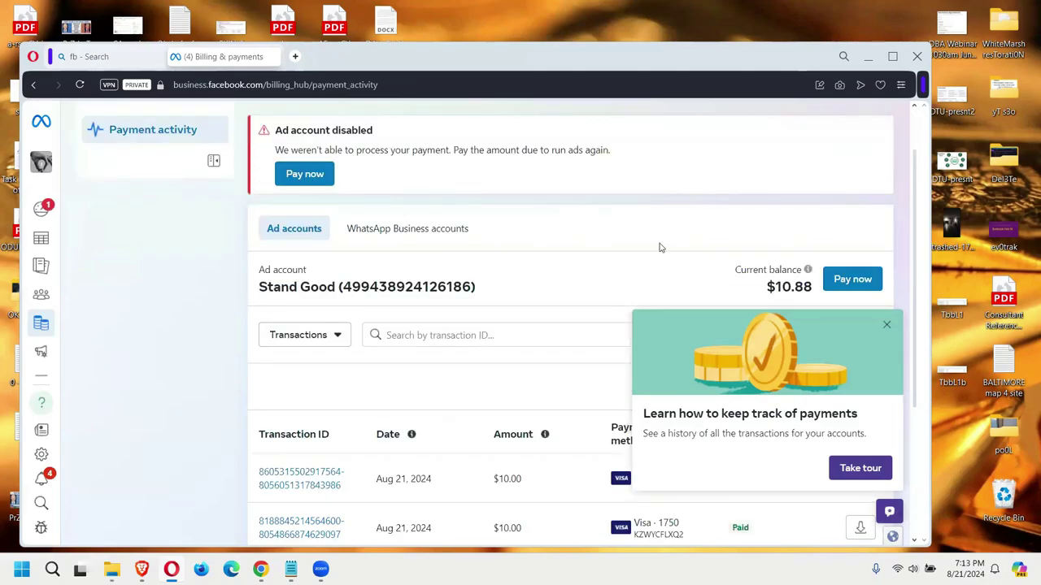
scroll(602, 165, up, 1)
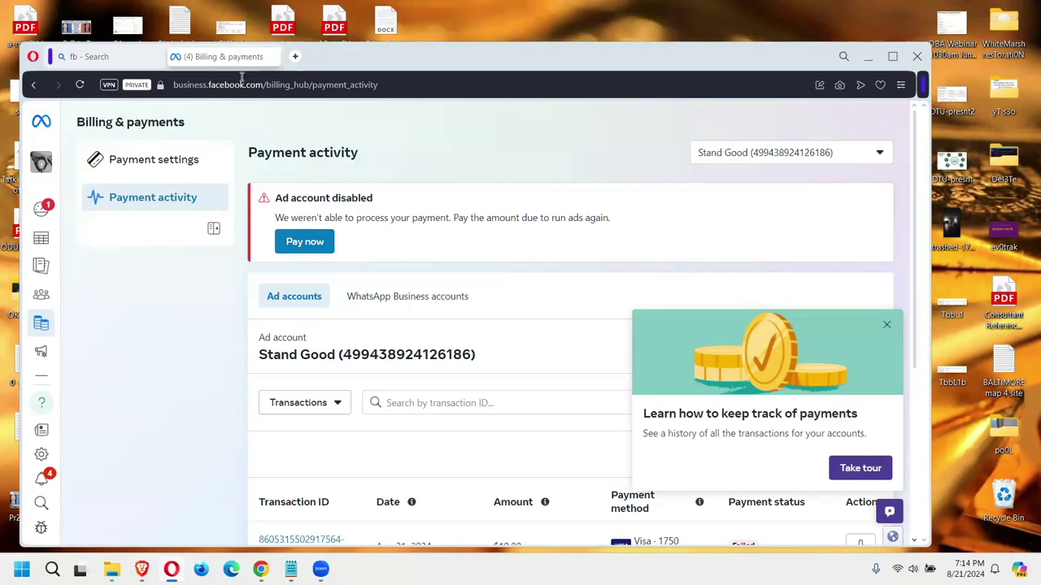
Step: Close the Billing & payments tab and open Facebook from the Bing 'fb' results
mouse_move(39, 240)
click(273, 56)
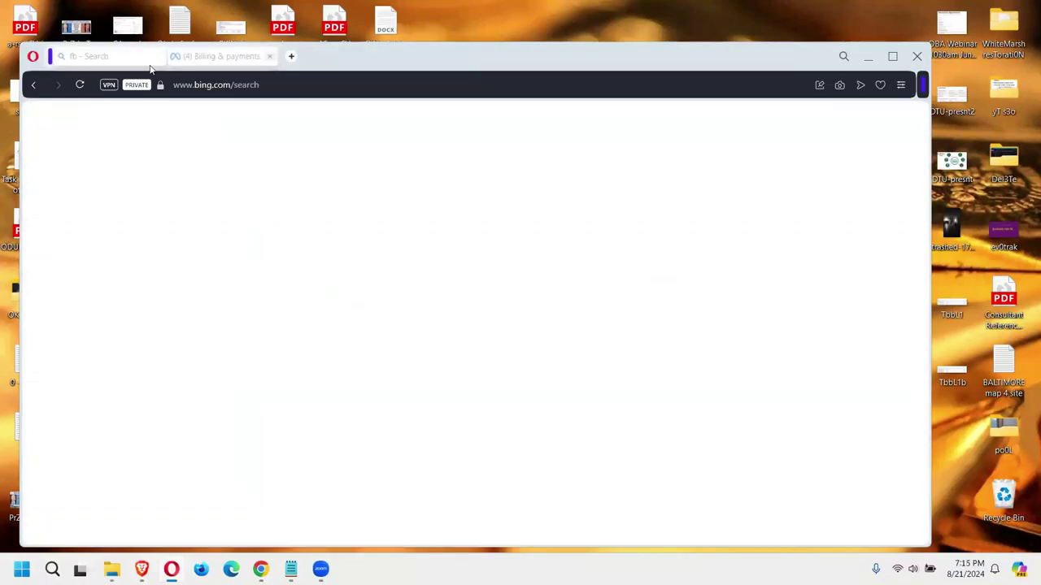
scroll(390, 219, up, 2)
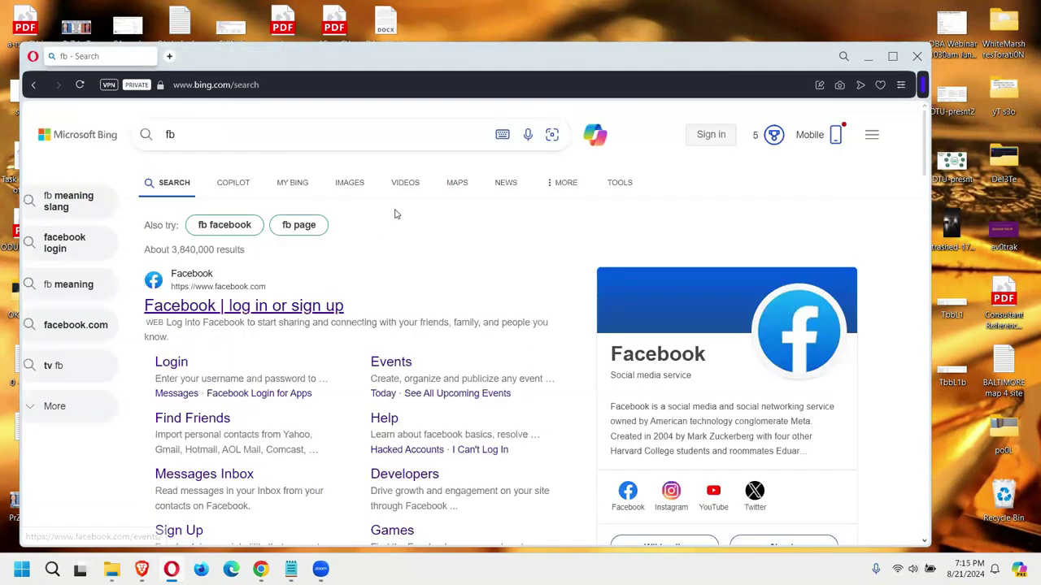
scroll(282, 265, down, 2)
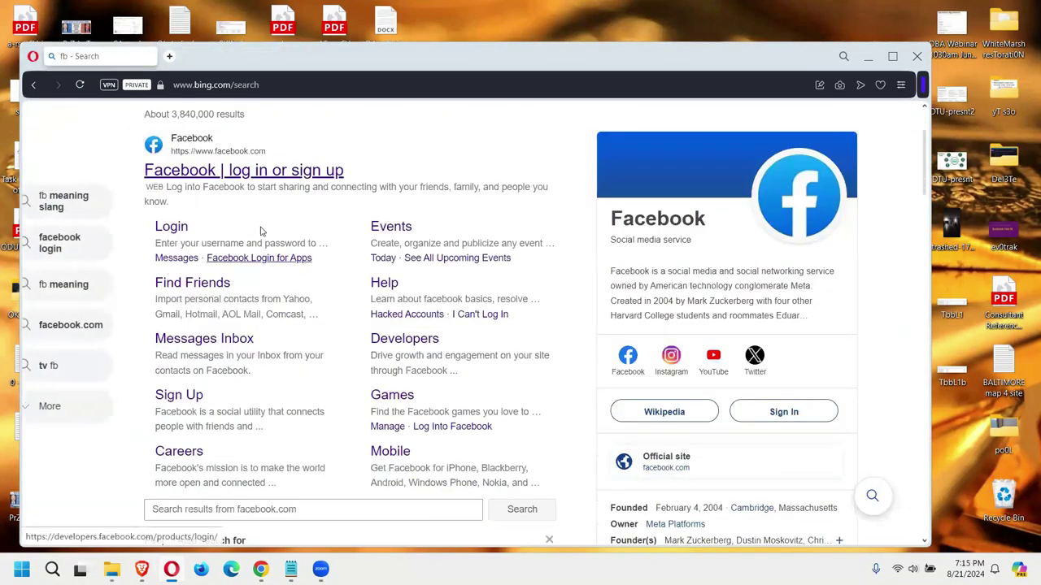
click(265, 172)
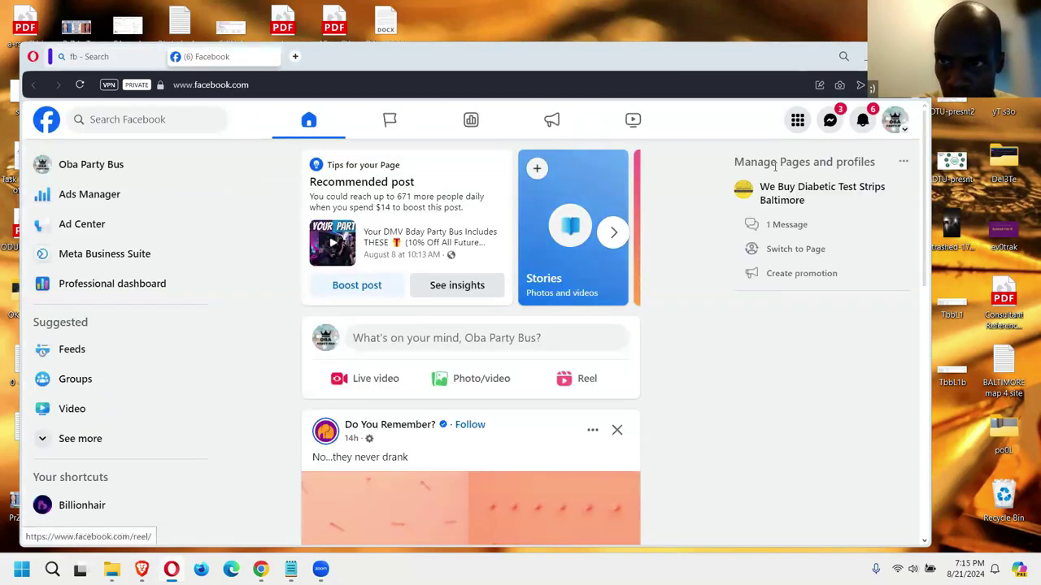
Step: Open the Meta Business Suite Inbox from the Facebook sidebar
click(736, 186)
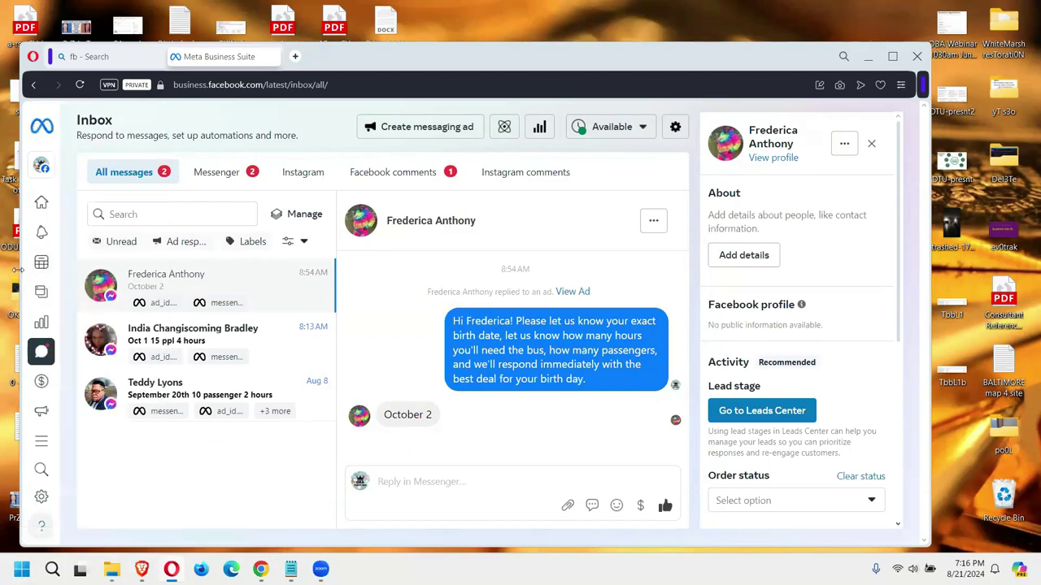
Step: Narrow the browser window and open a blank Notepad window beside it
drag(67, 522, 72, 520)
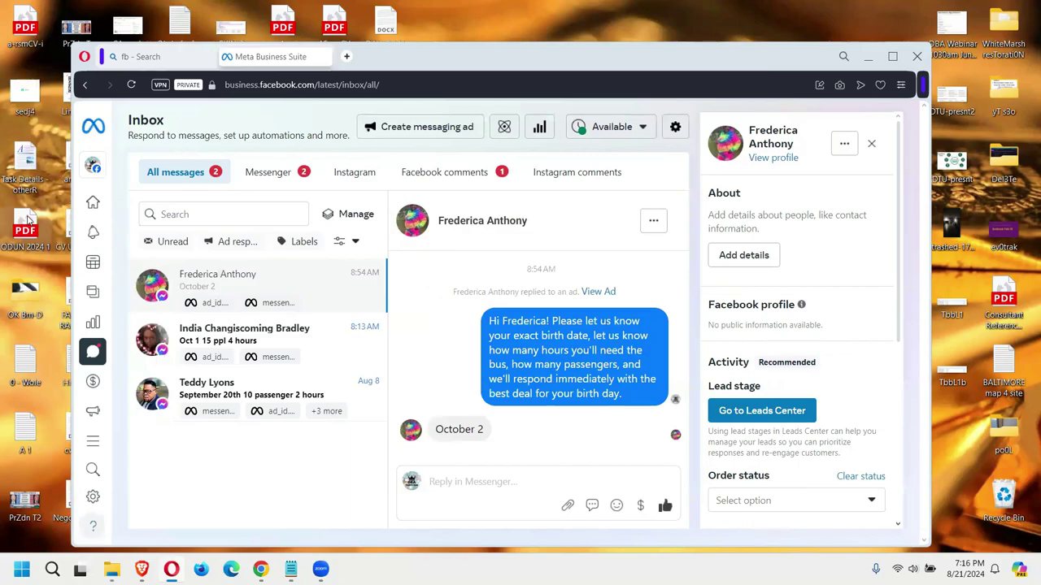
click(21, 570)
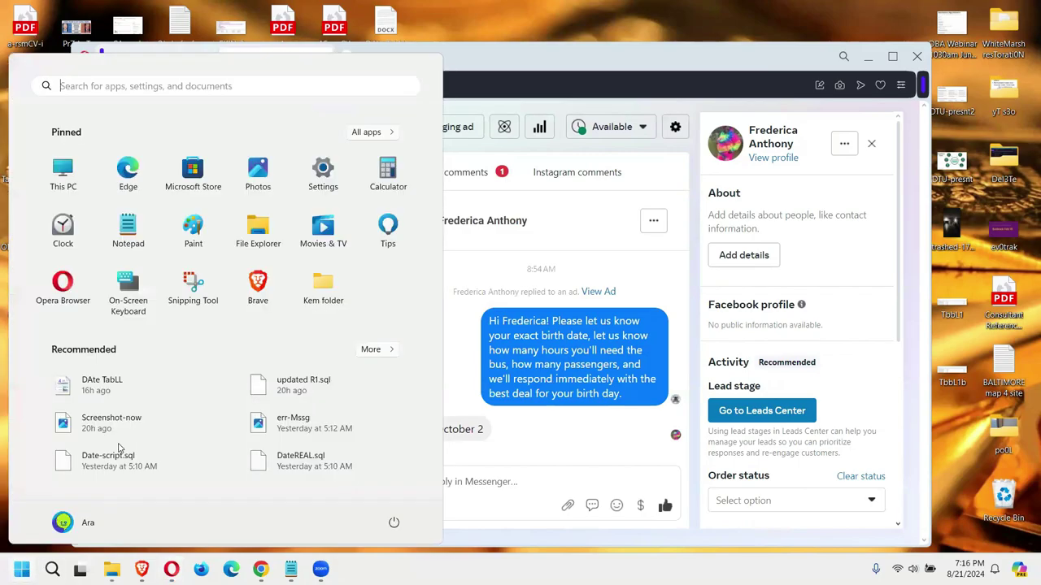
click(128, 230)
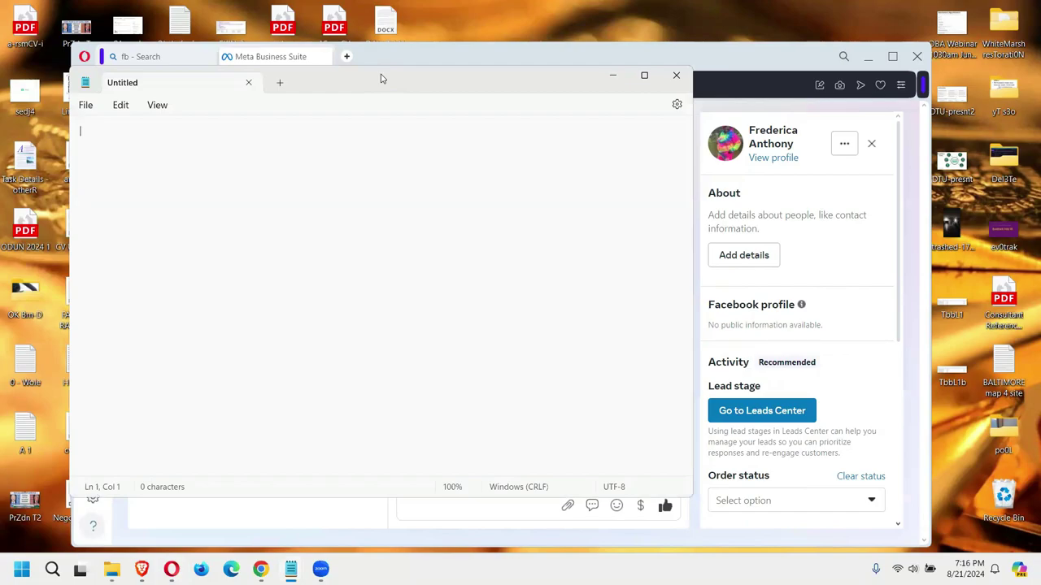
click(631, 51)
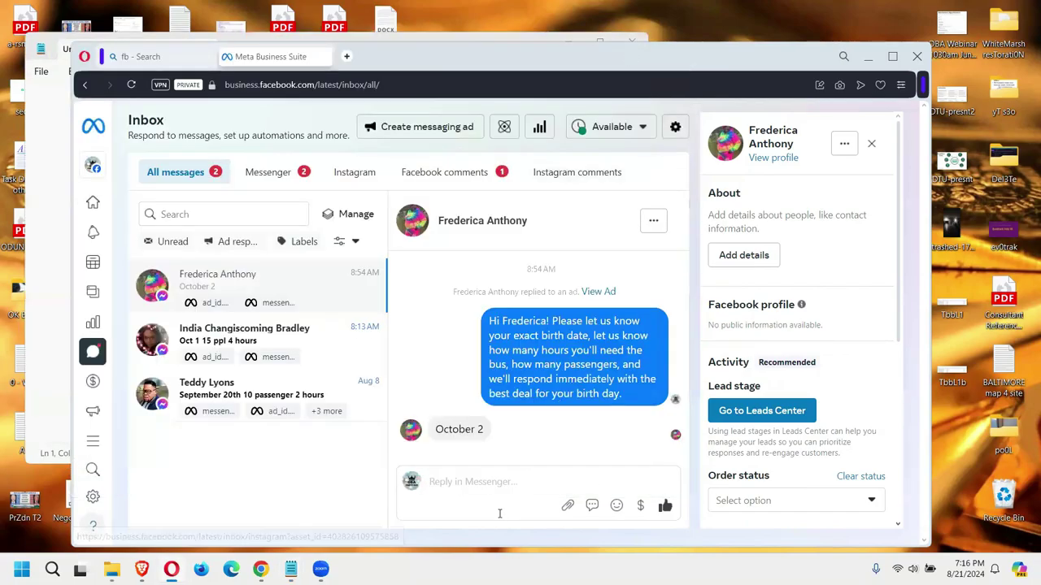
Step: Send the customer a reply asking how many hours and passengers their birthday needs
click(490, 481)
text(Hello)
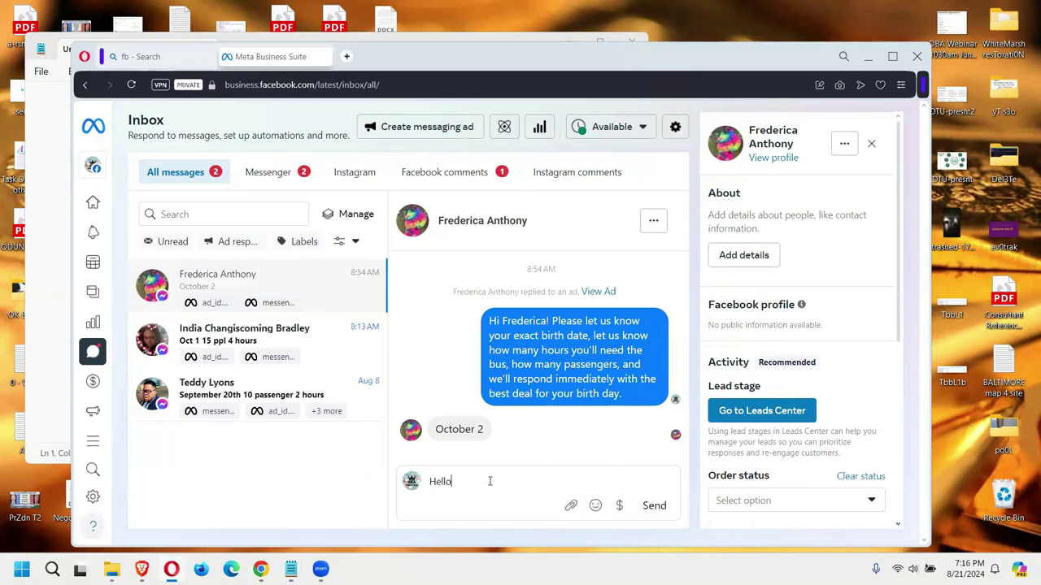
text( Fe)
text(deri)
text(ca! We a)
text(want to gi)
text(ve you a gr)
text(eat )
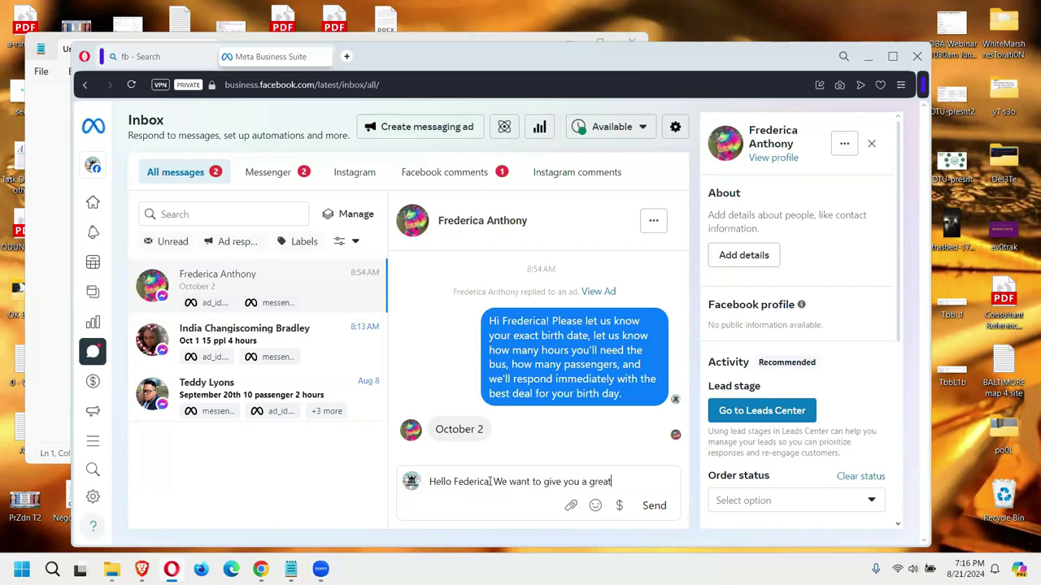
text(deal. Could you s)
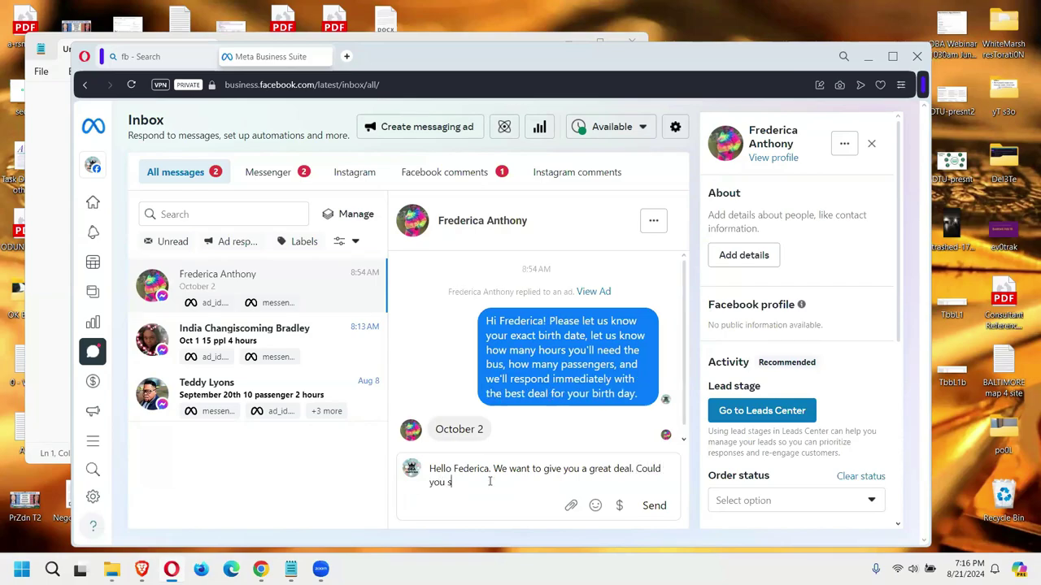
text(, please, share the number of hours and the number of passengers you would need for your birthday)
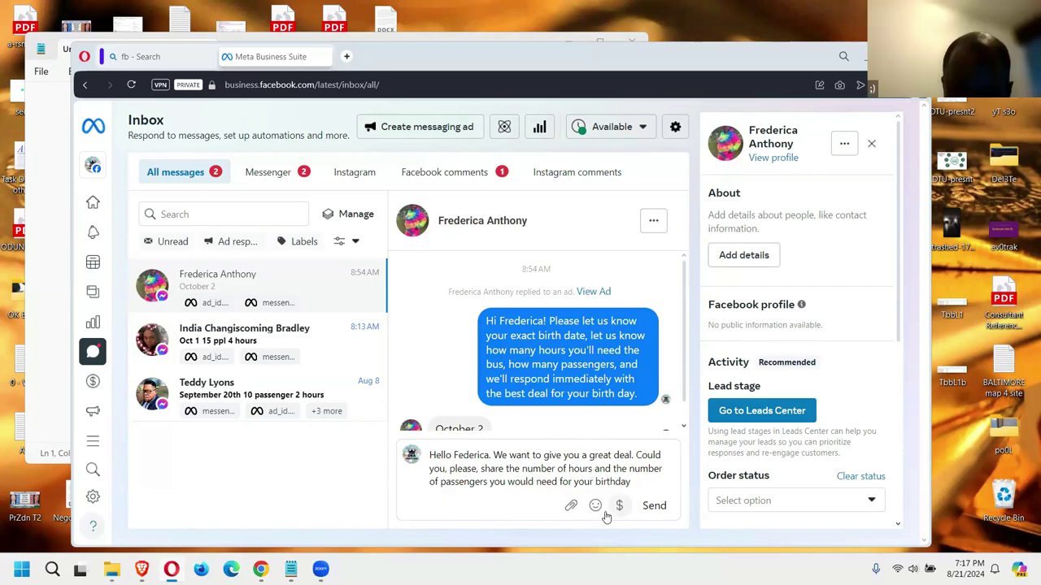
click(654, 504)
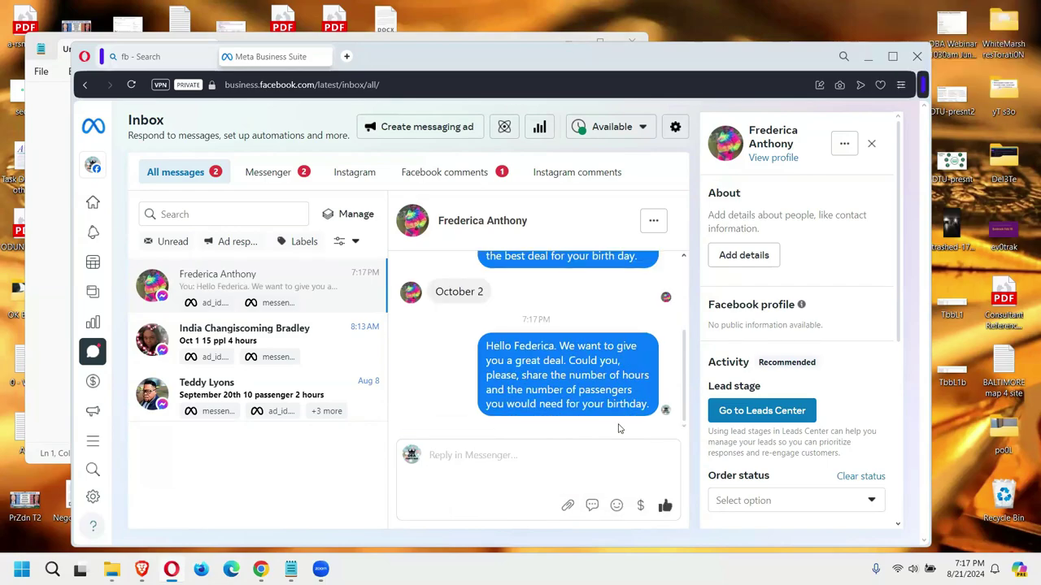
click(244, 331)
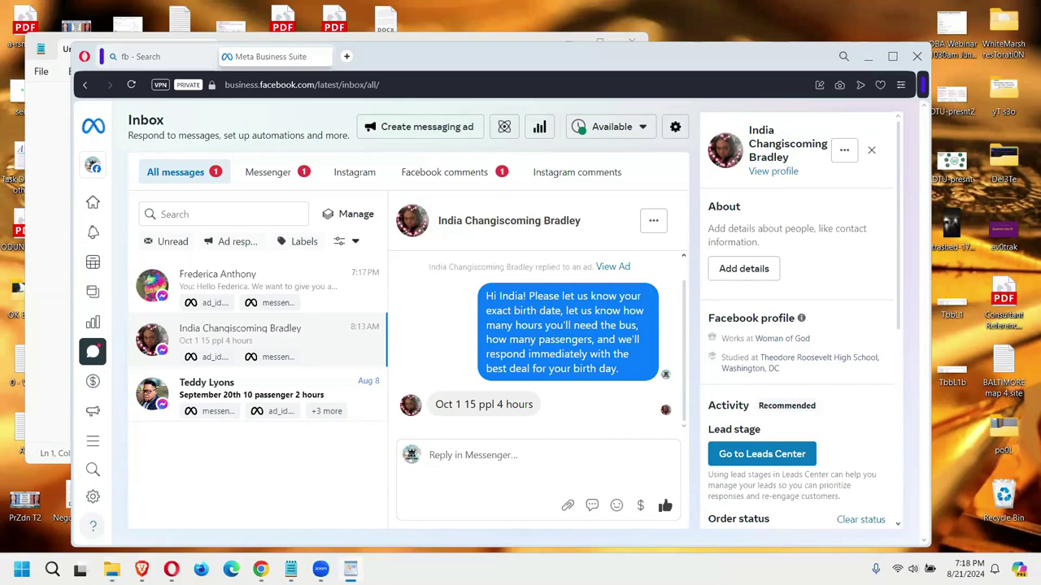
Step: Bring the WordPad 'Pricing - PAX' document forward and shrink it beside the inbox
click(241, 40)
drag(242, 40, 262, 58)
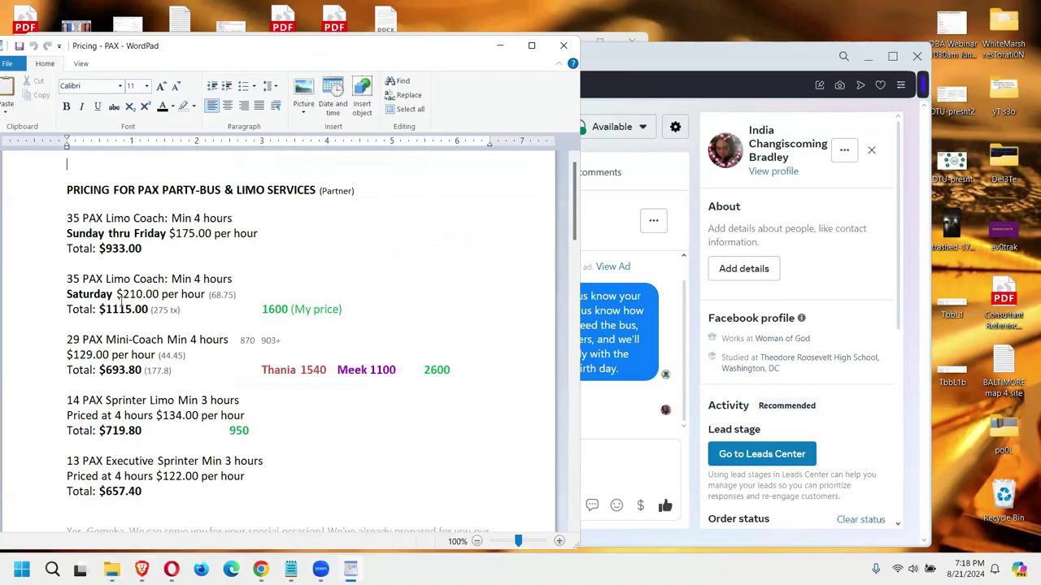
Step: Review the pricing figures, selecting the $693.80 mini-coach total and the 1100 figure
scroll(122, 356, down, 2)
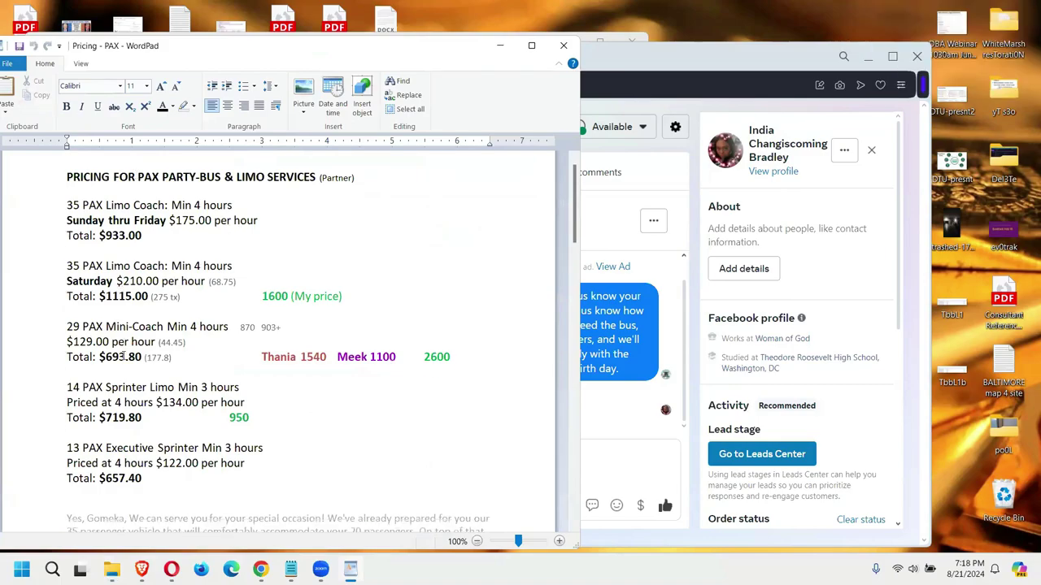
scroll(213, 358, up, 2)
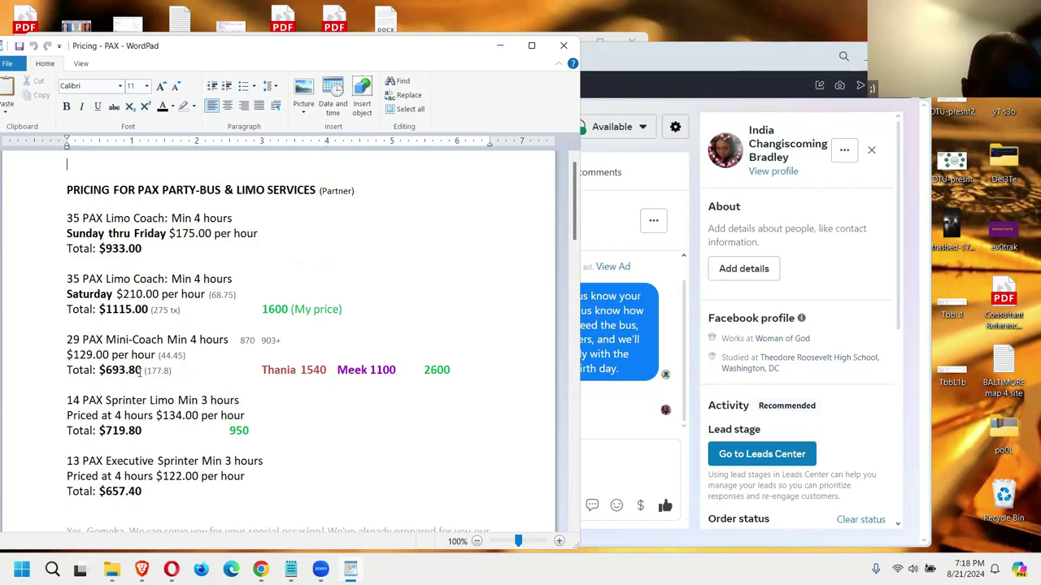
drag(142, 370, 101, 370)
click(403, 370)
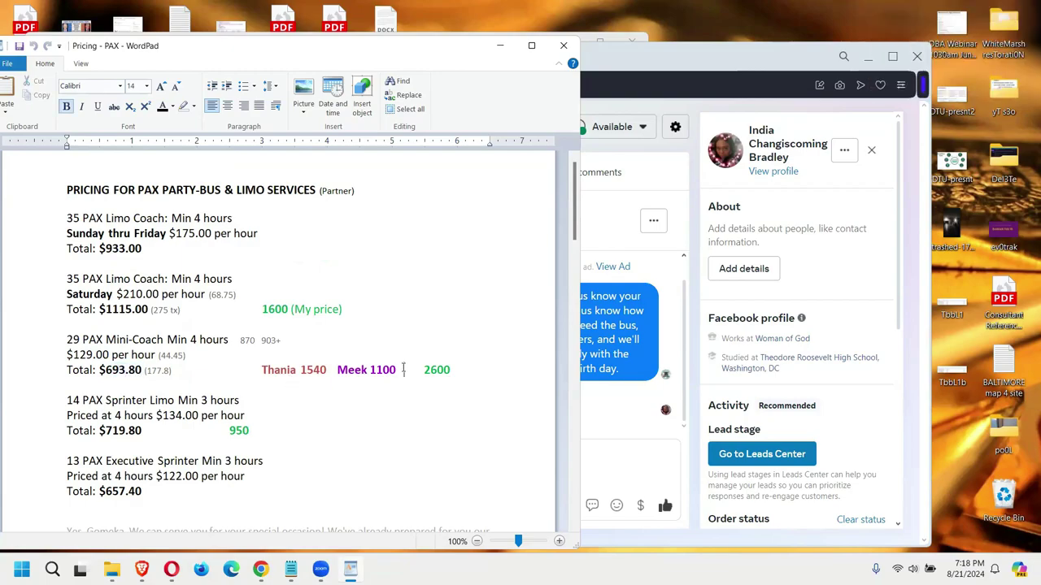
drag(404, 370, 371, 370)
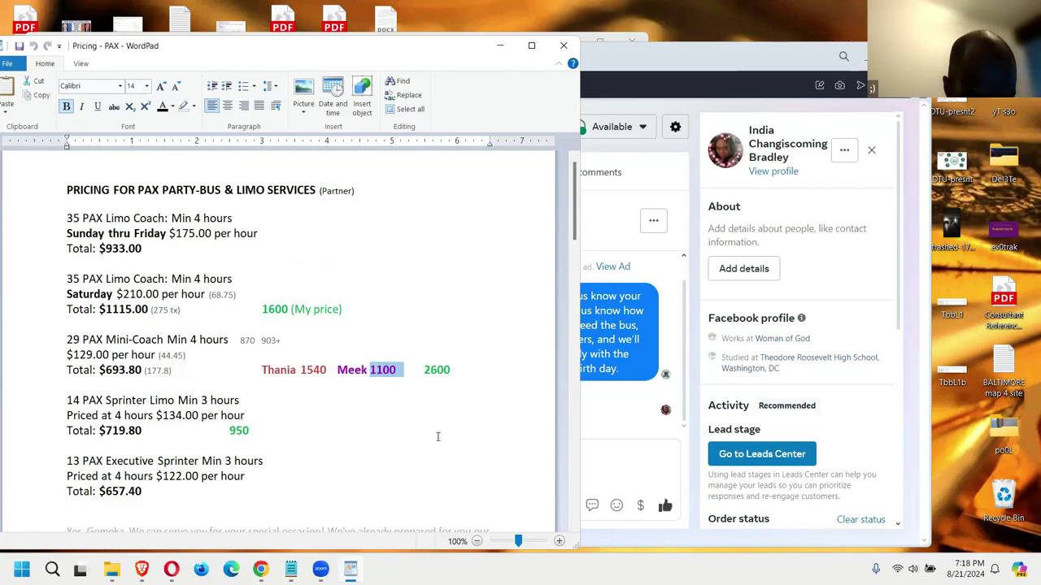
scroll(437, 439, down, 5)
scroll(438, 439, down, 10)
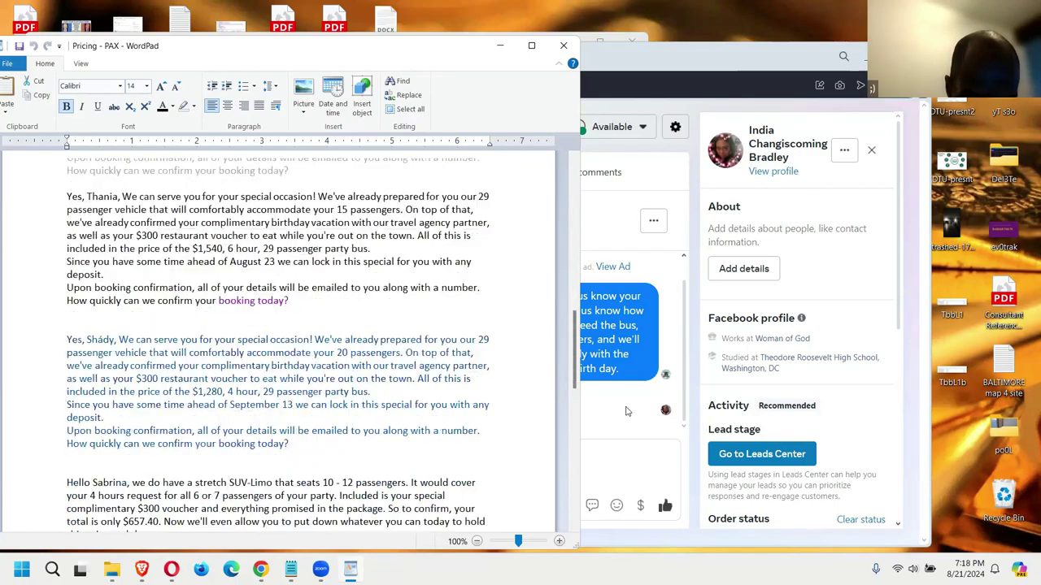
Step: Colour 'today?' red and paste a fresh copy of the booking reply at the document end
drag(574, 378, 574, 373)
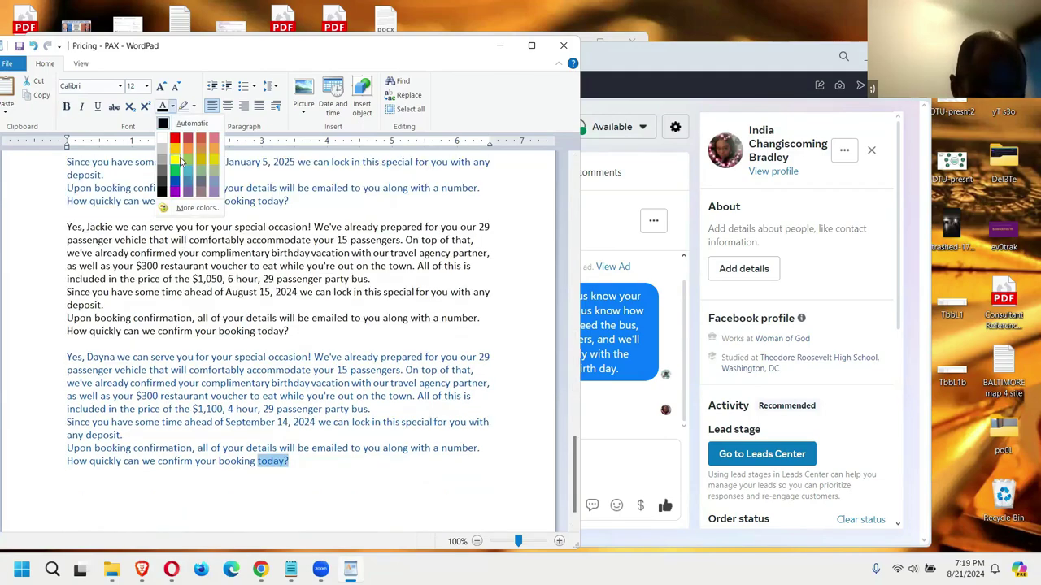
click(174, 140)
click(192, 485)
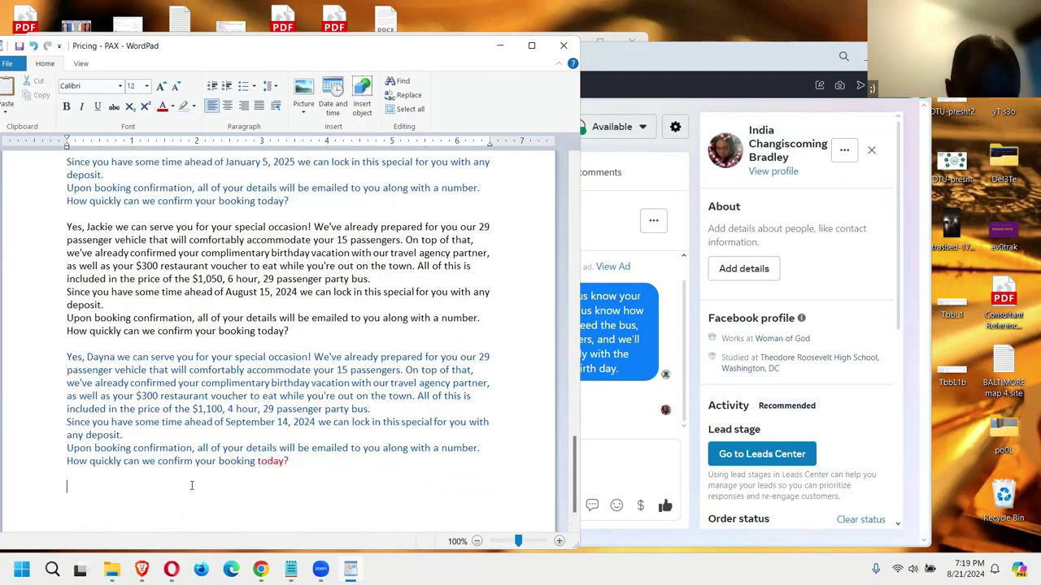
text(Yes, Shády, We can serve you for your special occasion! We've already prepared for you our 29 passenger vehicle that will comfortably accommodate your 20 passengers. On top of that, we've already confirmed your complimentary birthday vacation with our travel agency partner, as well as your $300 restaurant voucher to eat while you're out on the town. All of this is included in the price of the $1,280, 4 hour, 29 passenger party bus. Since you have some time ahead of September 13 we can lock in this special for you with any deposit. Upon booking confirmation, all of your details will be emailed to you along with a number. How quickly can we confirm your booking today?)
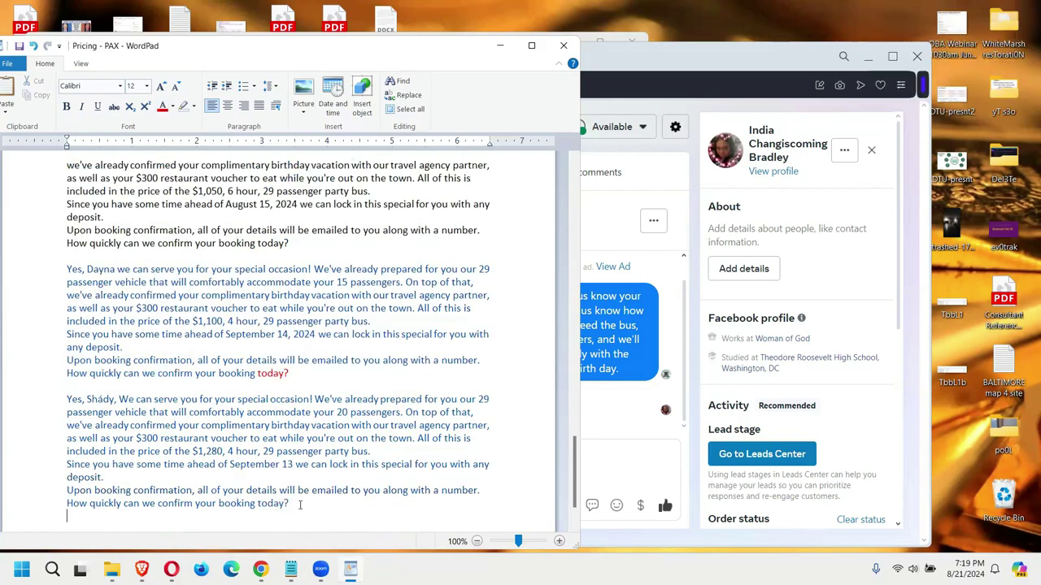
Step: Set the pasted reply paragraph's font colour to Automatic black
drag(301, 505, 62, 399)
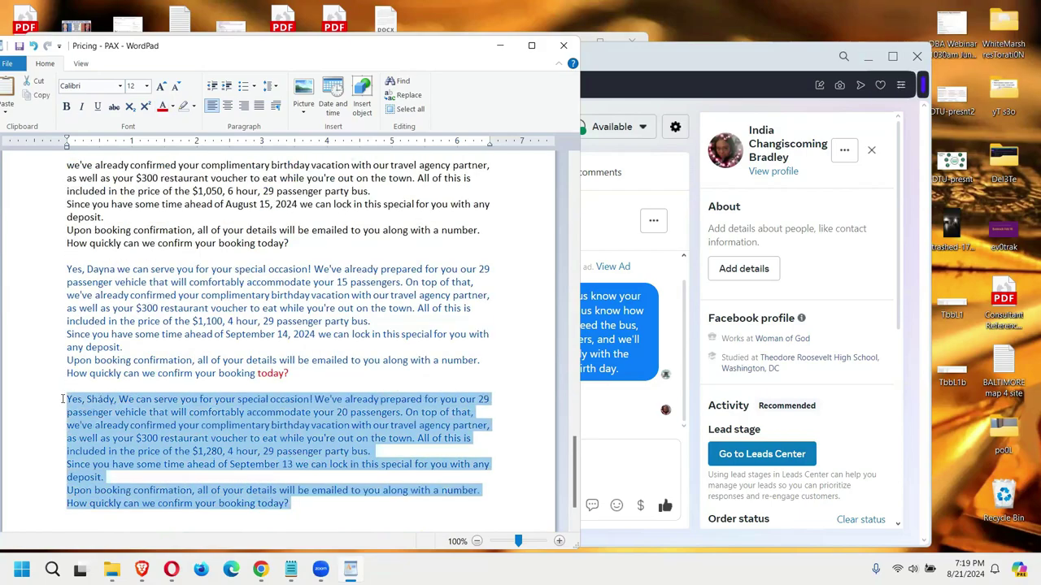
click(173, 108)
click(168, 123)
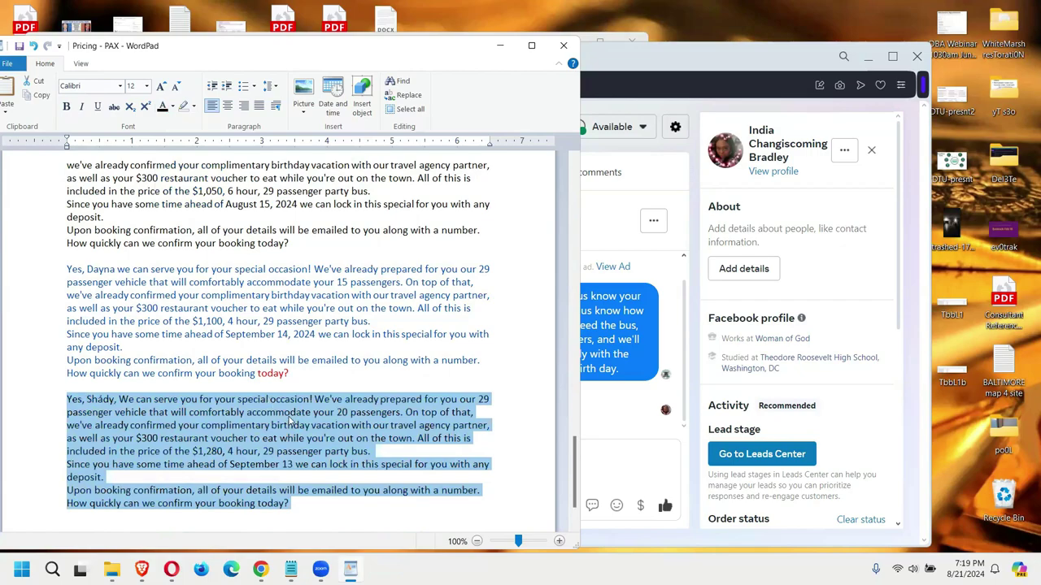
click(625, 468)
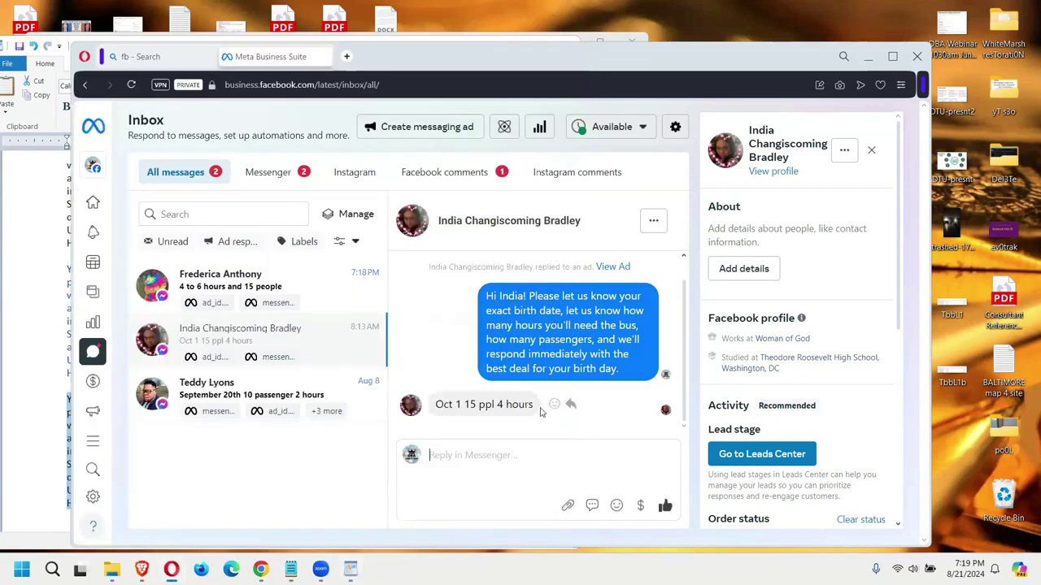
click(41, 429)
click(114, 399)
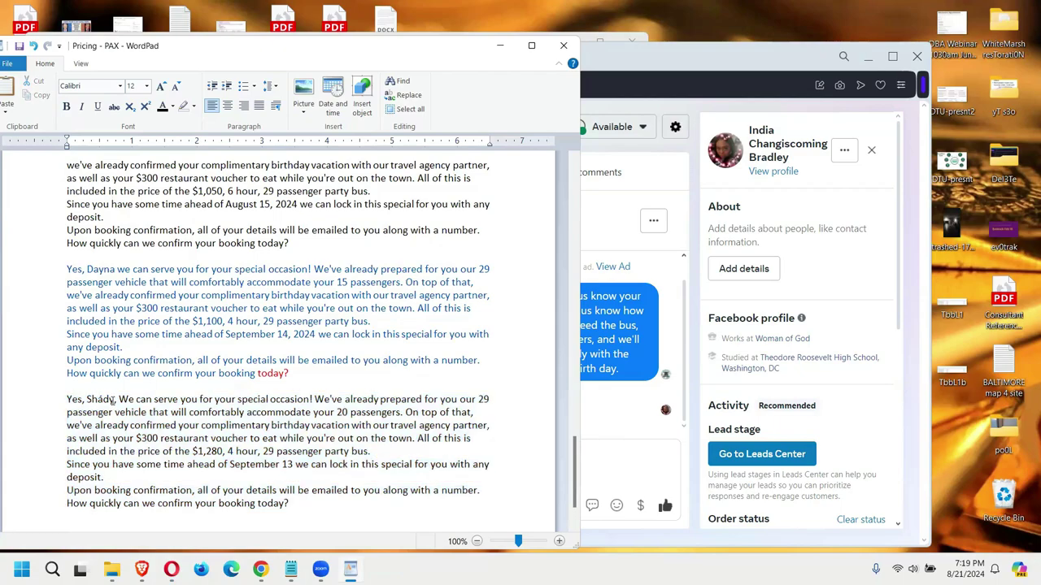
Step: Put the customer's first name in the greeting and change 20 passengers to 15
double_click(113, 399)
text(India)
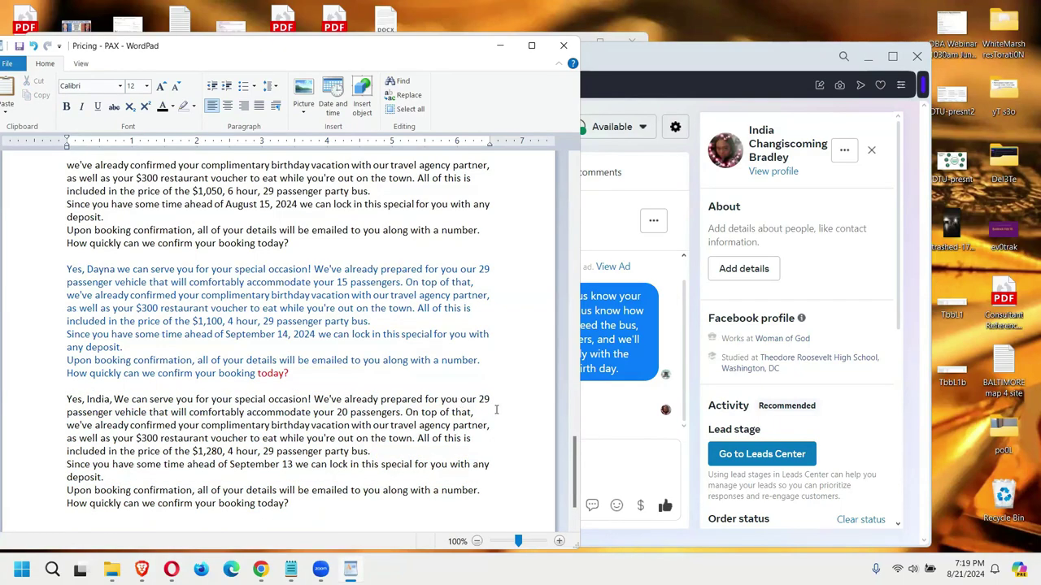
double_click(342, 413)
text(15)
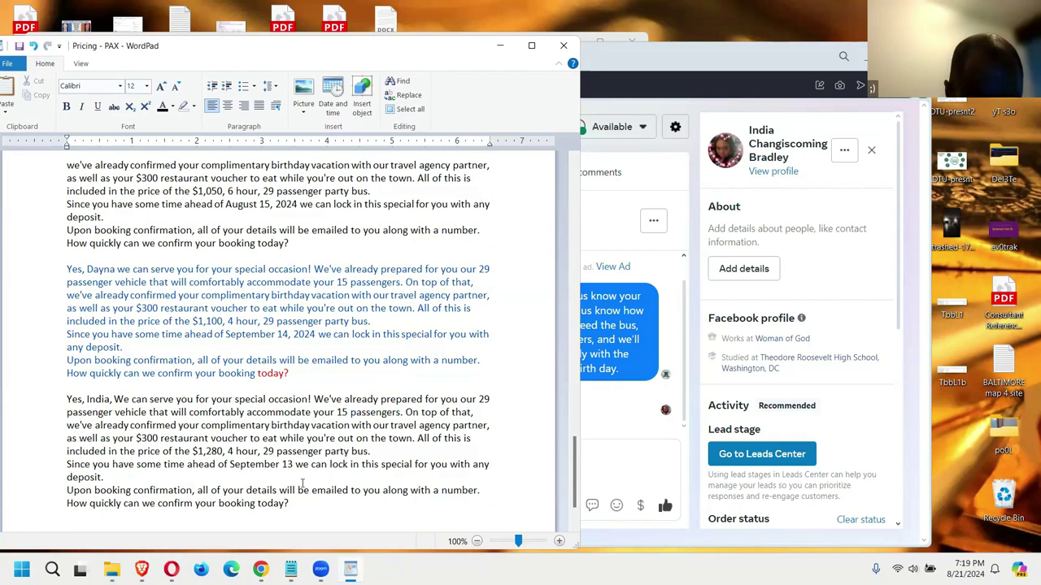
click(623, 468)
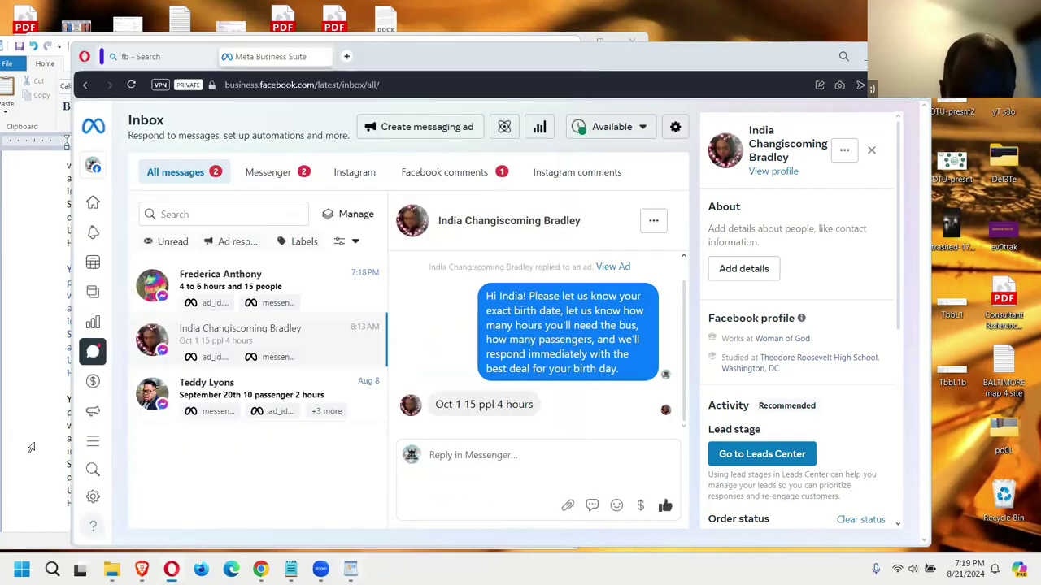
click(31, 447)
drag(336, 413, 405, 413)
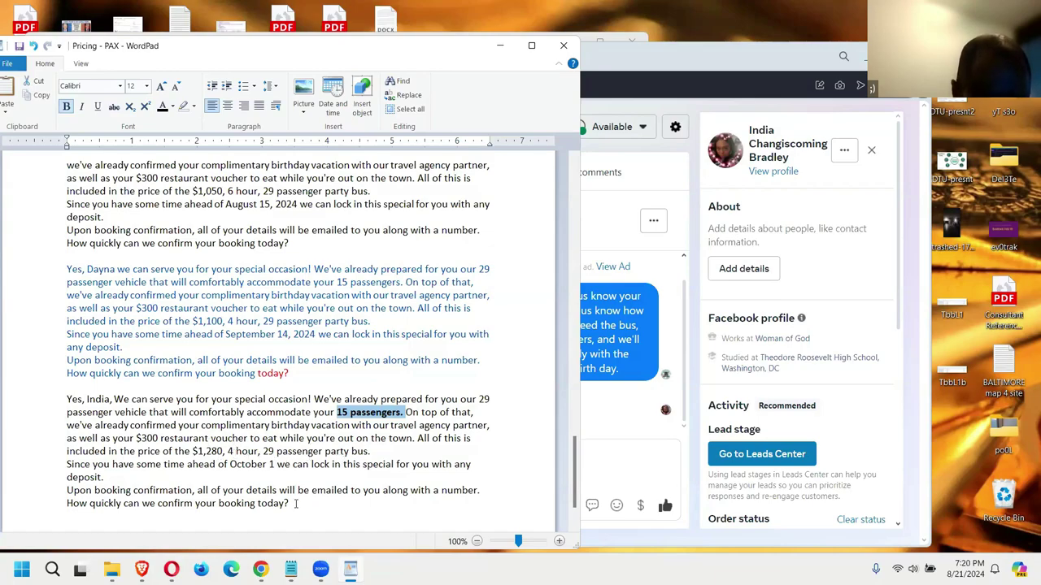
Step: Copy the tailored reply paragraph from WordPad and switch back to the browser inbox
drag(295, 504, 67, 399)
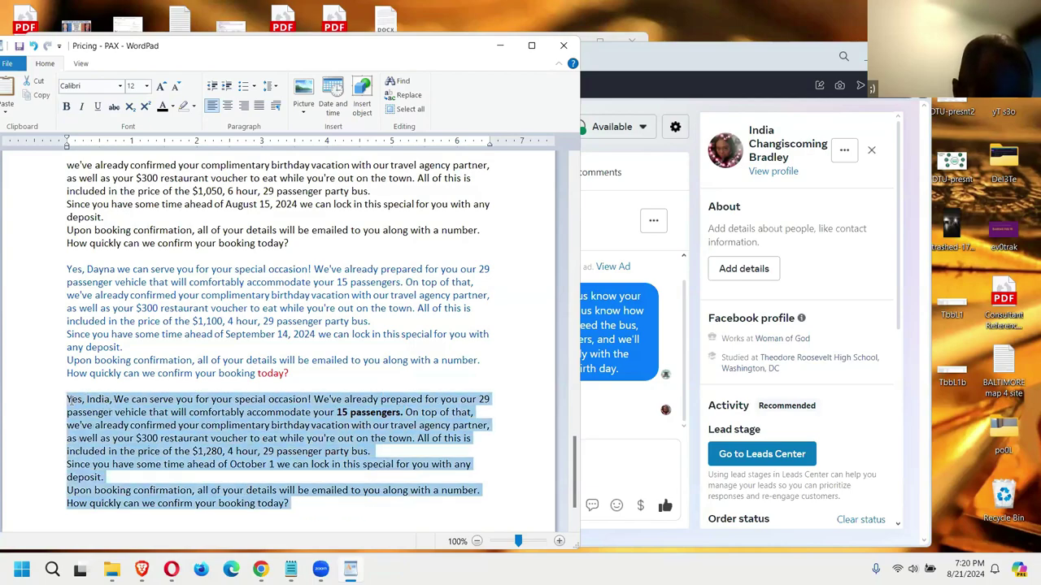
key(alt+Tab)
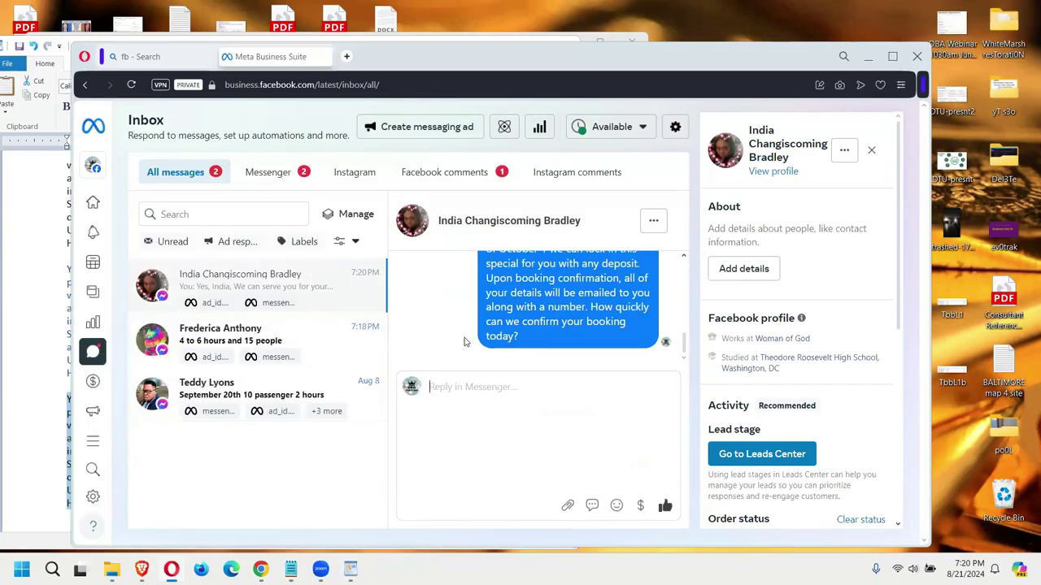
scroll(464, 342, up, 5)
scroll(465, 343, up, 3)
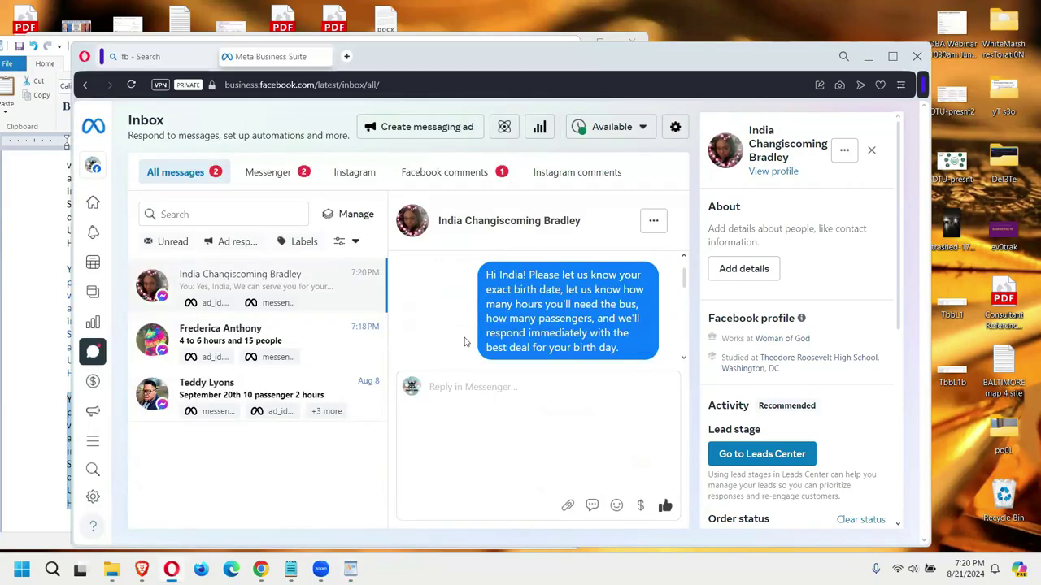
scroll(468, 337, down, 1)
scroll(468, 336, down, 1)
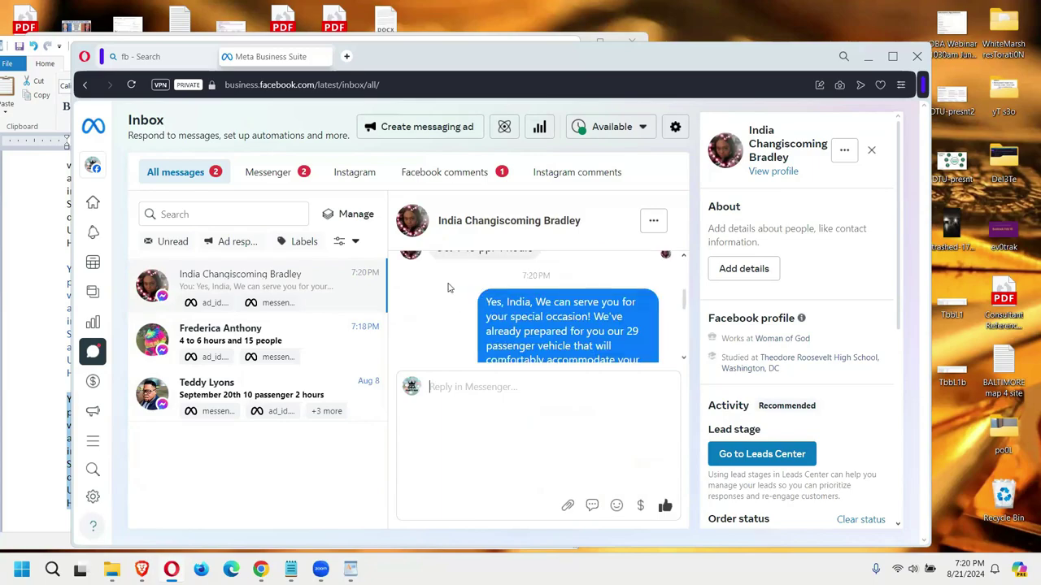
Step: Toggle the inbox between Messenger and All messages to confirm the reply appears
click(264, 173)
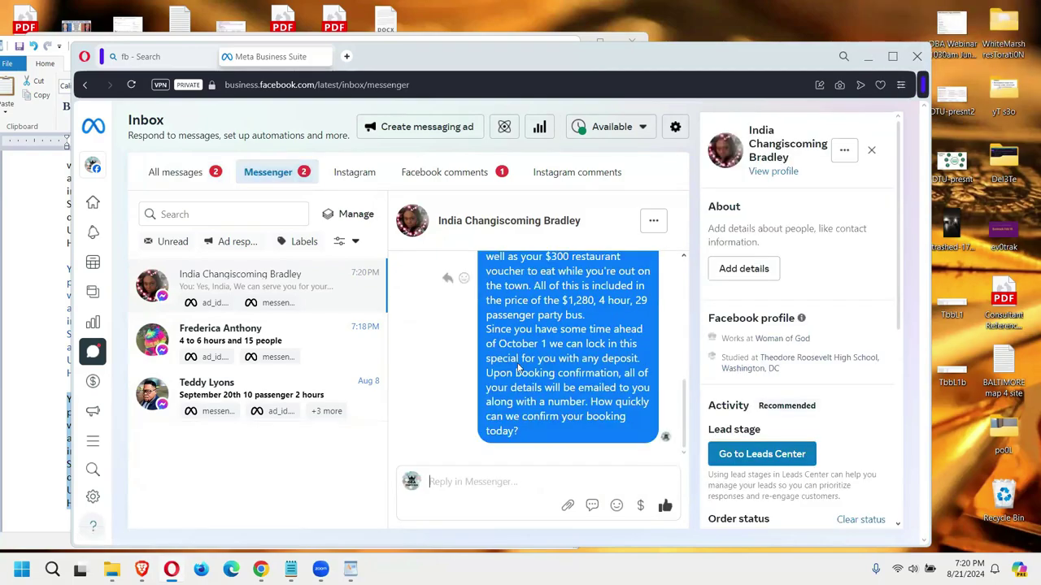
scroll(518, 367, up, 2)
scroll(518, 367, up, 1)
click(168, 174)
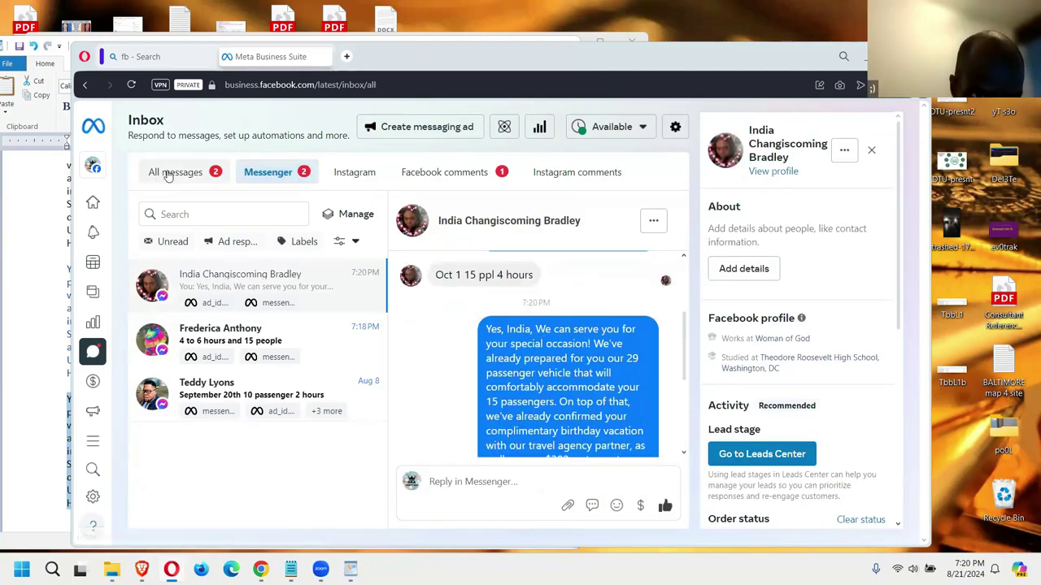
Step: Reply 'Alright. Just a moment. Stay online...' in the 4 to 6 hours, 15 people conversation
click(210, 342)
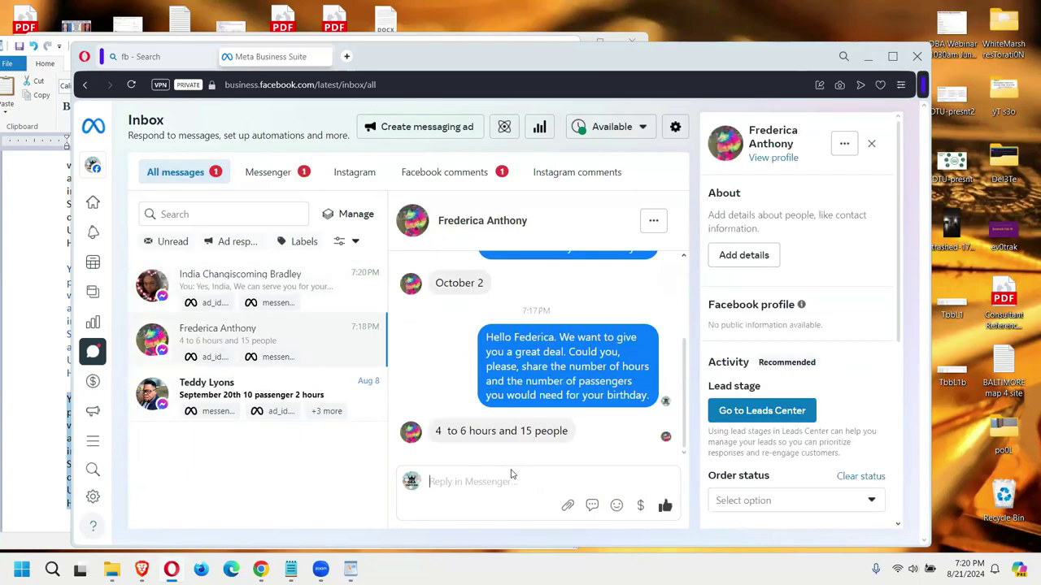
click(509, 479)
text(Alright. Just a moment. Stay online...)
key(Return)
drag(585, 428, 487, 429)
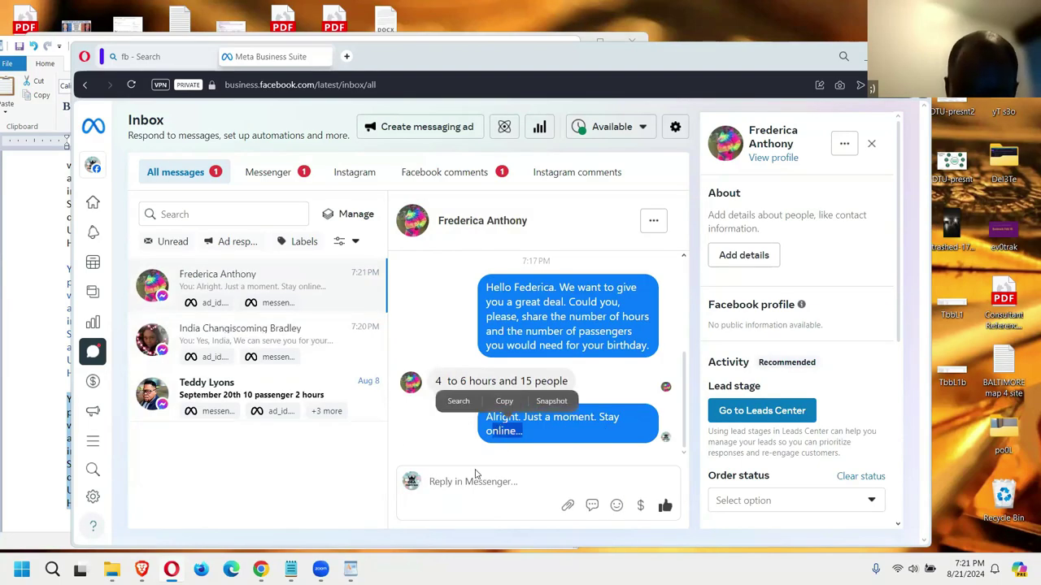
click(457, 425)
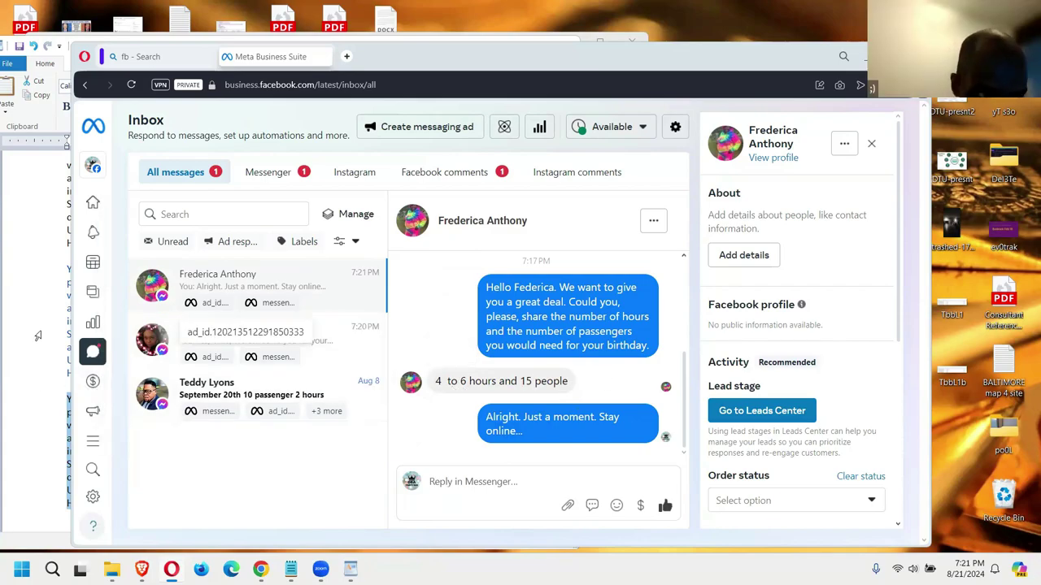
Step: Scroll up in the Pricing - PAX document and select the 29 PAX Mini-Coach price block
click(37, 336)
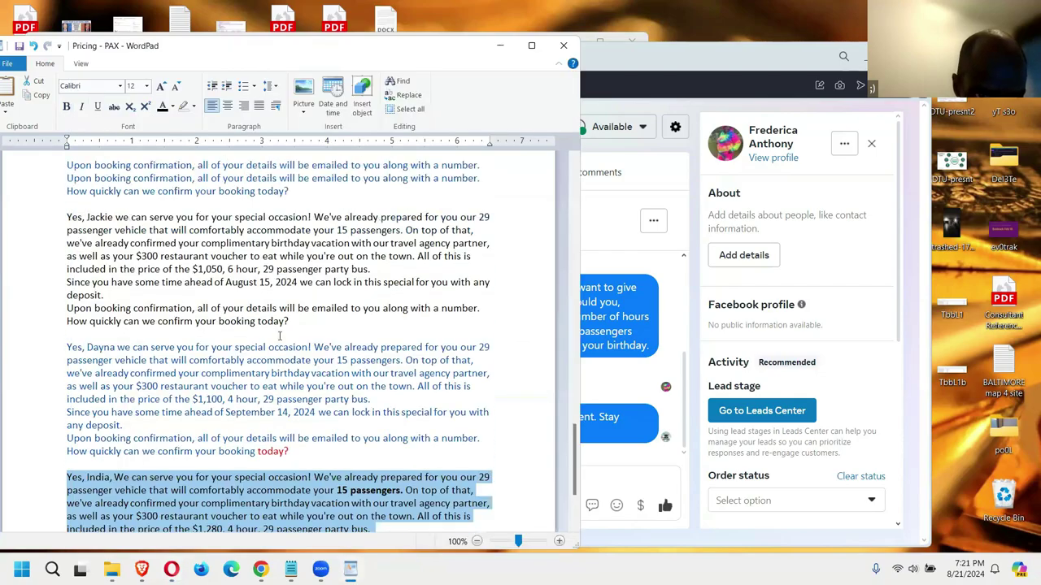
scroll(278, 336, up, 10)
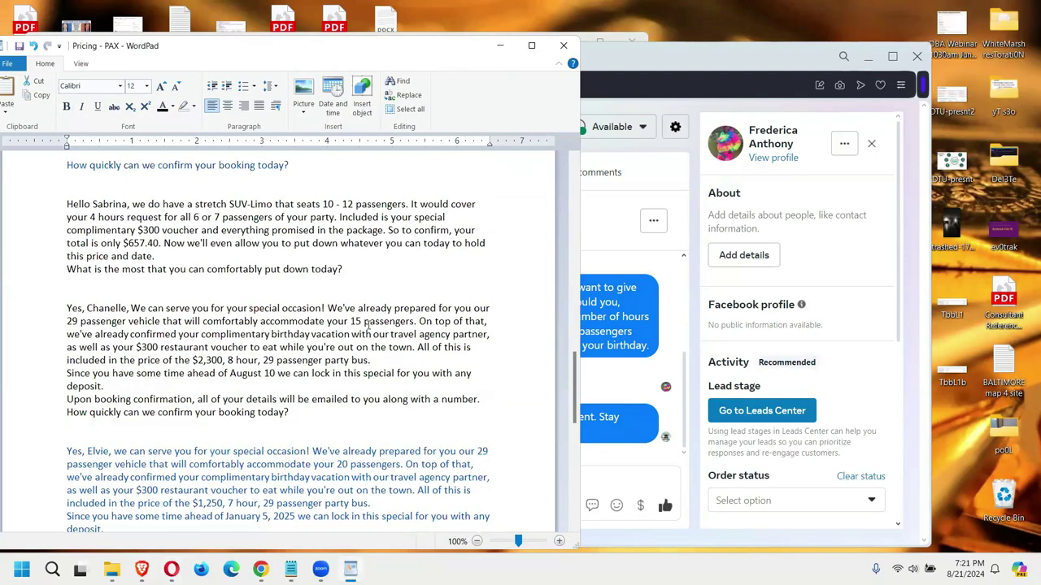
scroll(367, 325, up, 10)
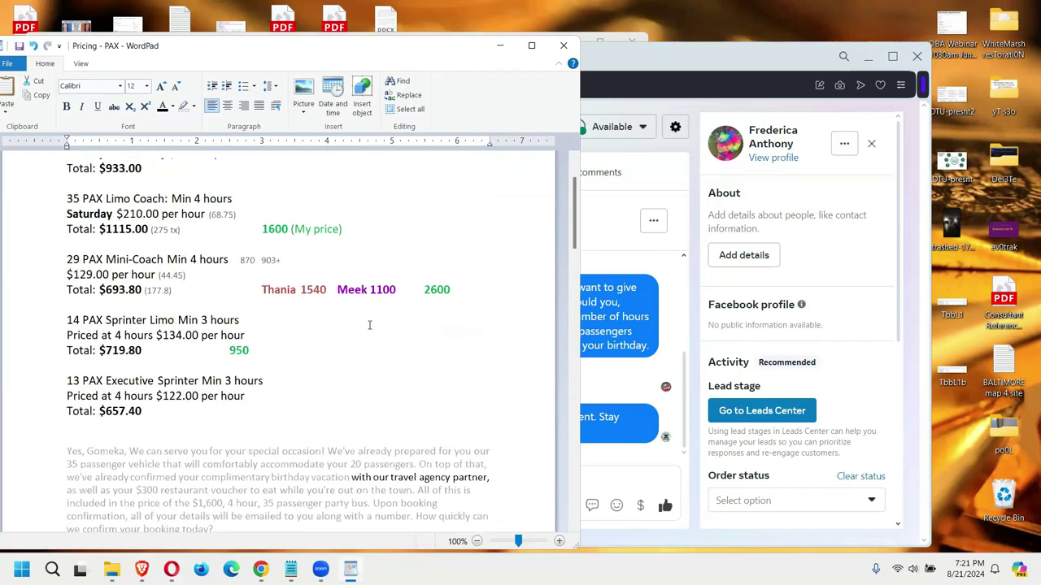
scroll(369, 325, up, 1)
drag(67, 303, 172, 334)
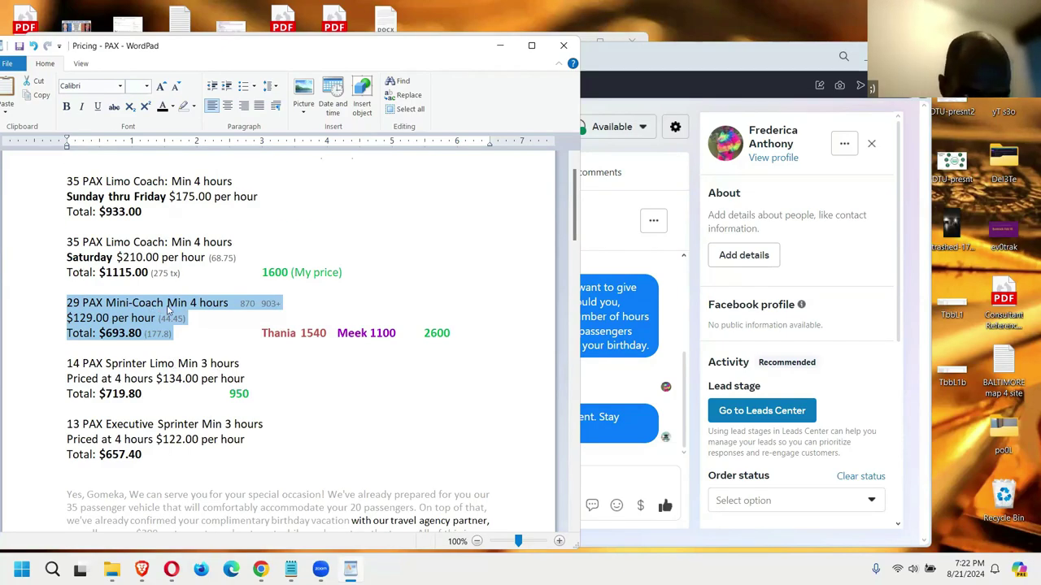
Step: Select the entire last tailored reply paragraph at the end of the pricing document
key(alt+Tab)
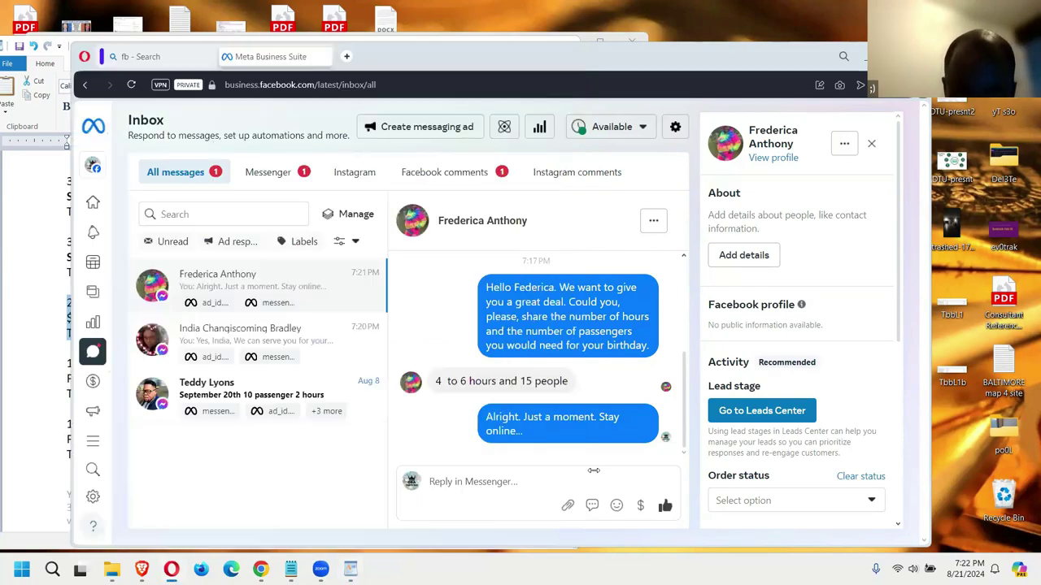
key(alt+Tab)
scroll(61, 386, down, 10)
scroll(61, 388, down, 15)
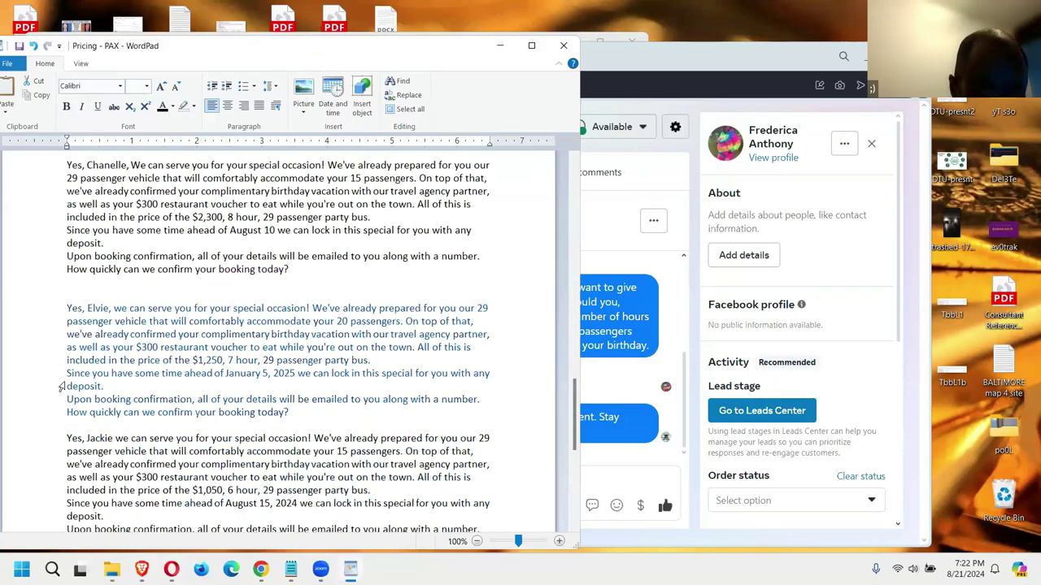
drag(304, 440, 61, 325)
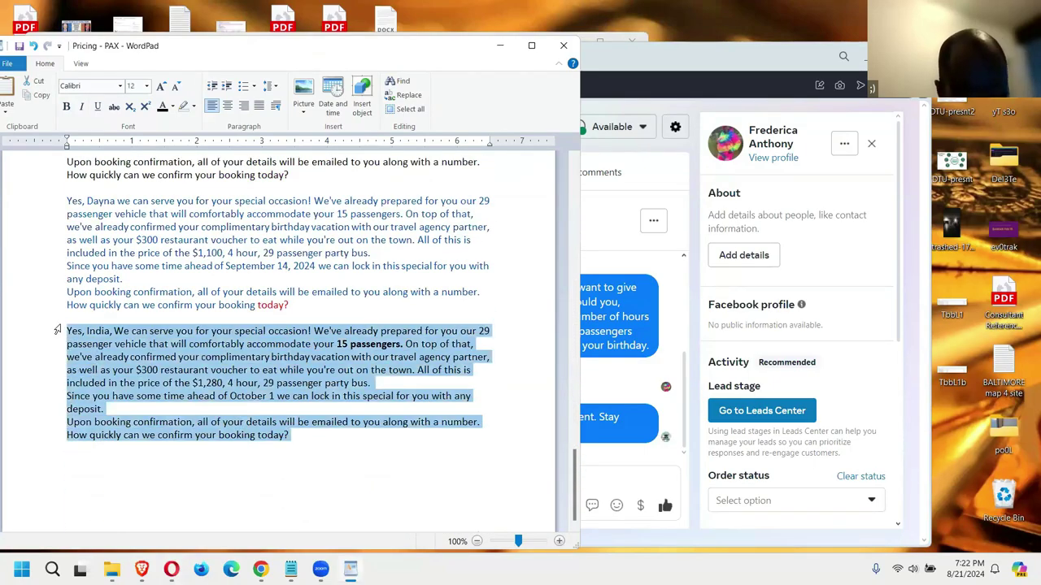
Step: Paste the copied birthday-deal reply into the customer's Meta Business Suite message box
click(596, 488)
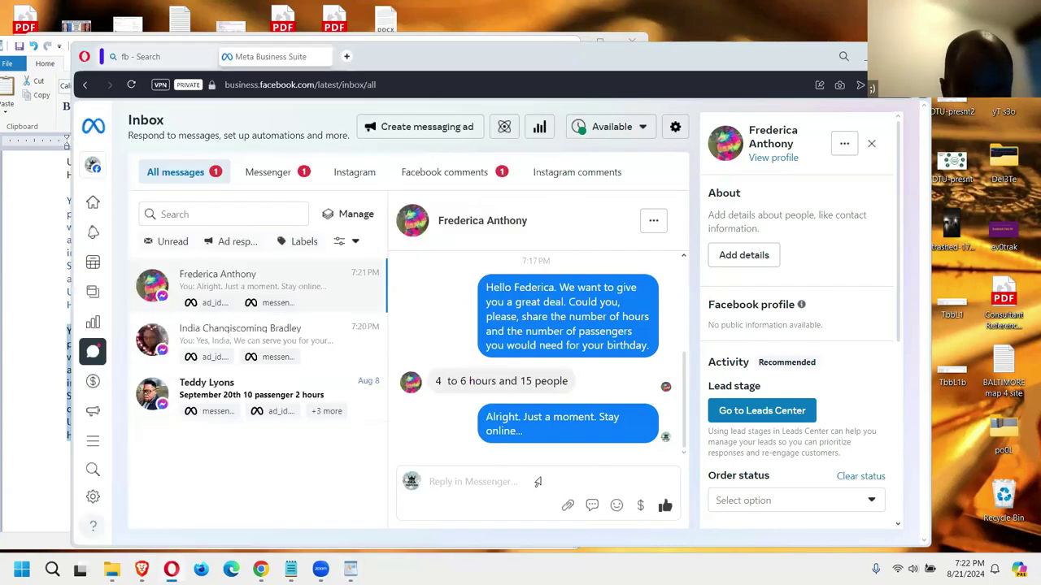
key(ctrl+v)
scroll(488, 427, up, 2)
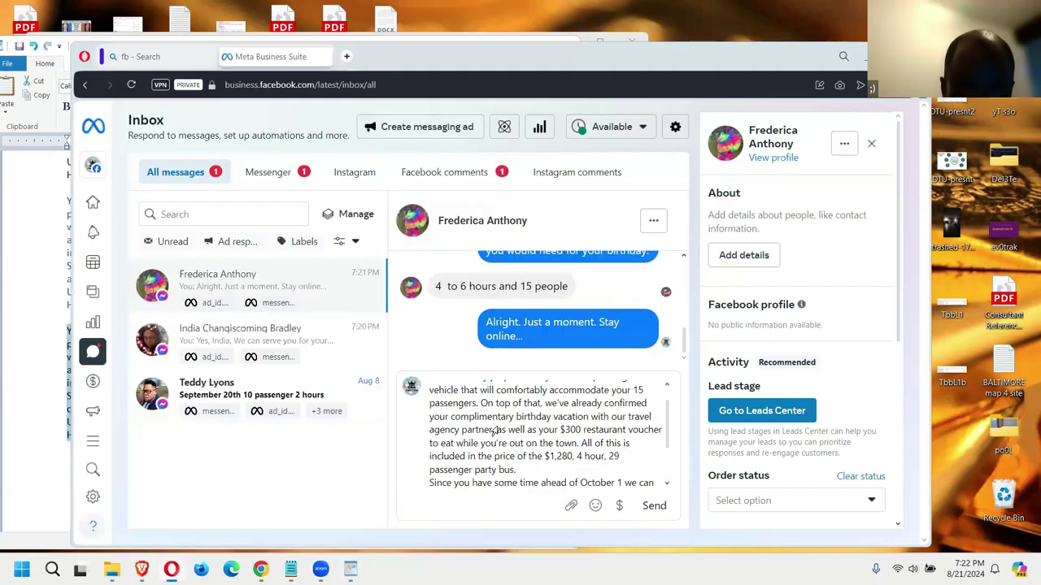
scroll(477, 417, down, 2)
scroll(477, 417, up, 3)
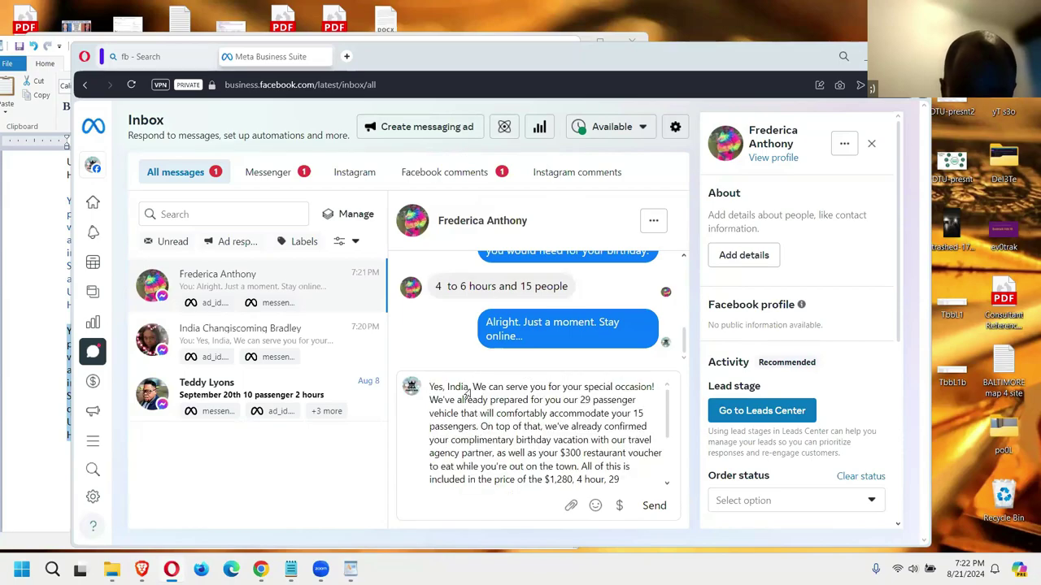
Step: Replace the wrong name in the reply with the customer's name from the chat, then send
drag(470, 387, 455, 388)
key(shift+Left)
key(shift+Left)
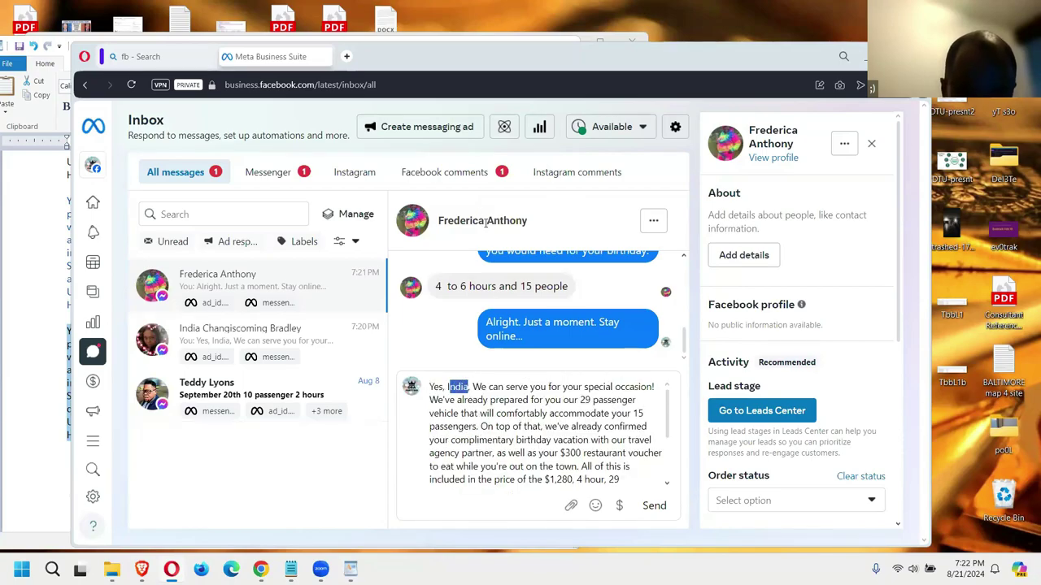
double_click(455, 221)
key(ctrl+c)
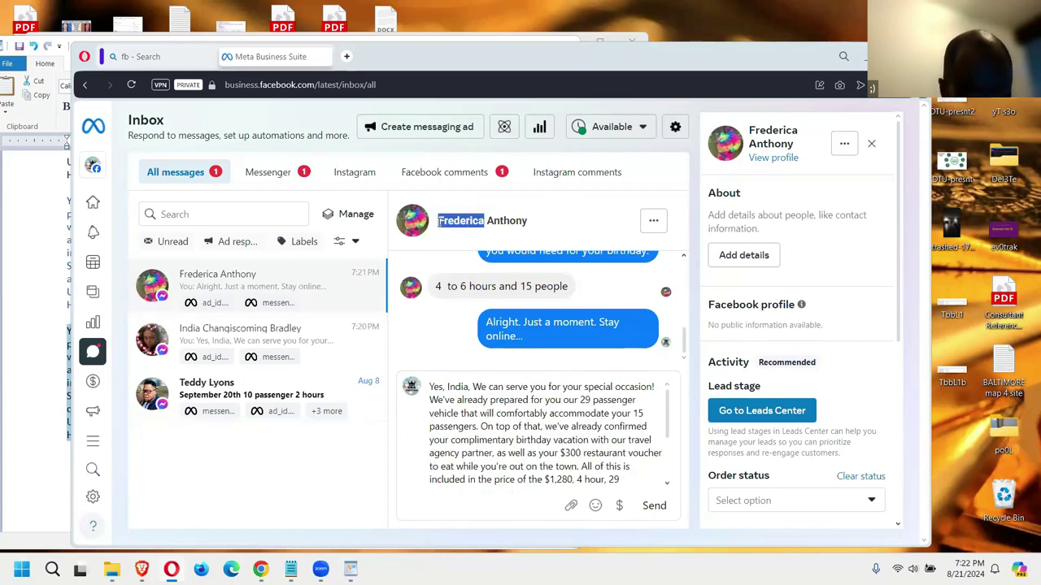
drag(470, 388, 447, 388)
key(ctrl+v)
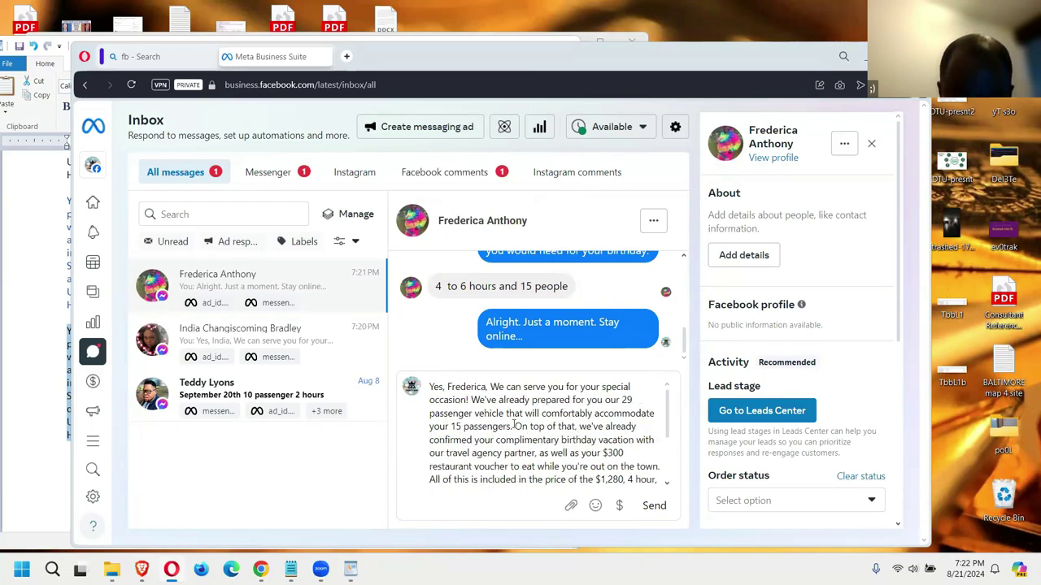
scroll(558, 433, down, 2)
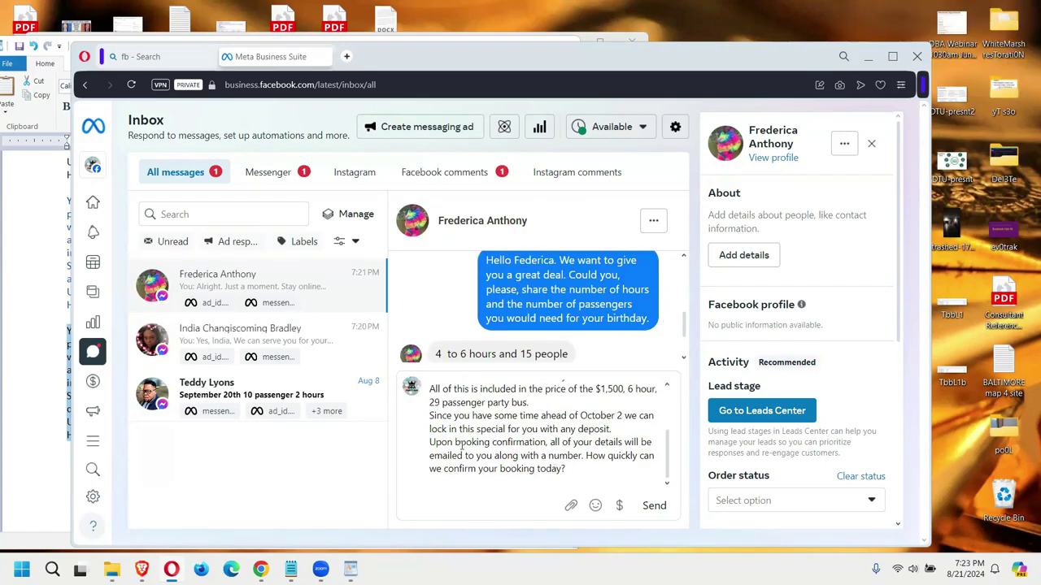
click(654, 505)
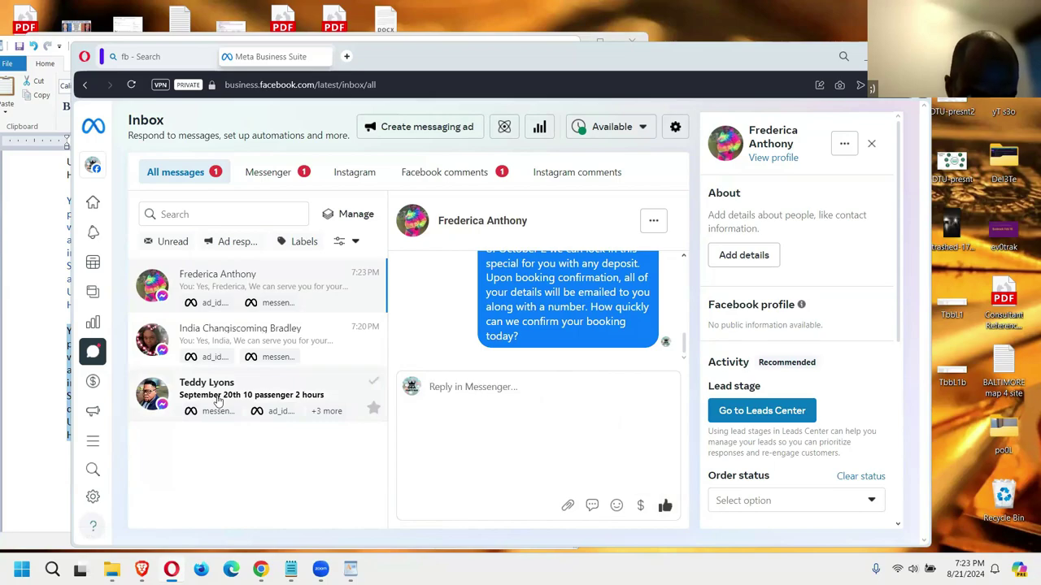
Step: Open the 10-passenger, 2-hour inquiry and check its rates in the Pricing - PAX document
click(218, 401)
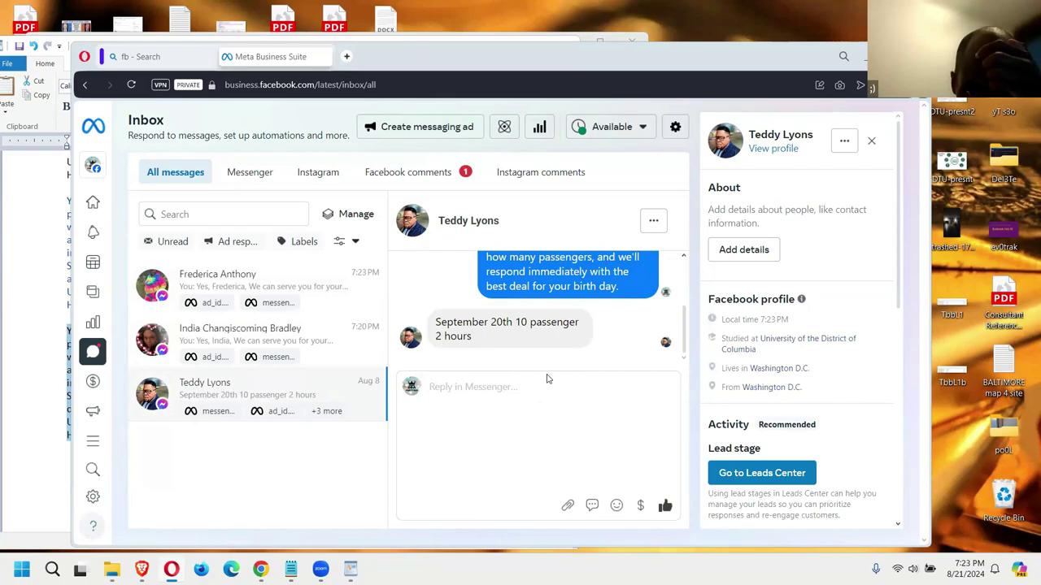
scroll(554, 324, up, 5)
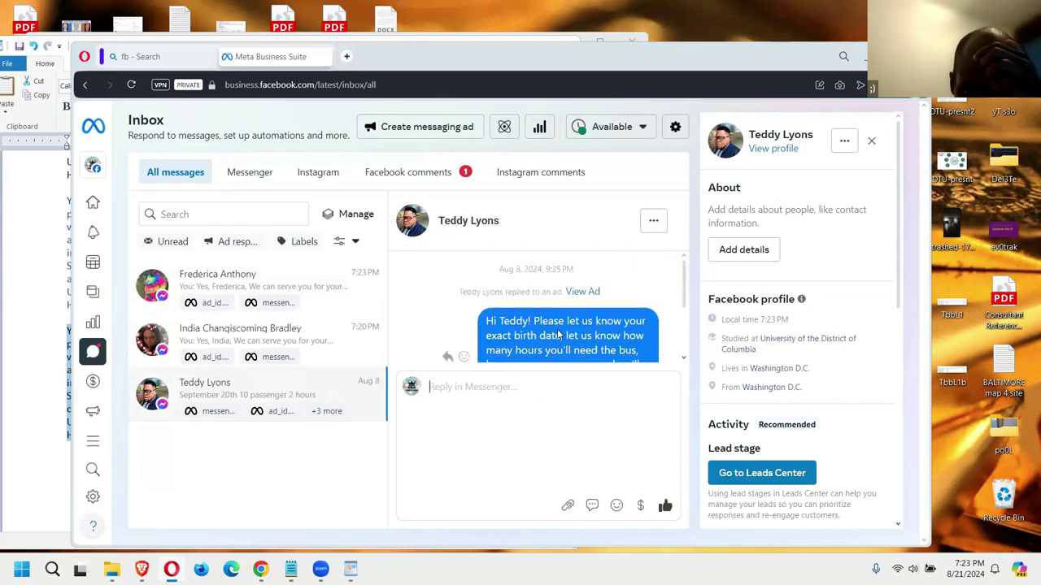
scroll(558, 335, down, 3)
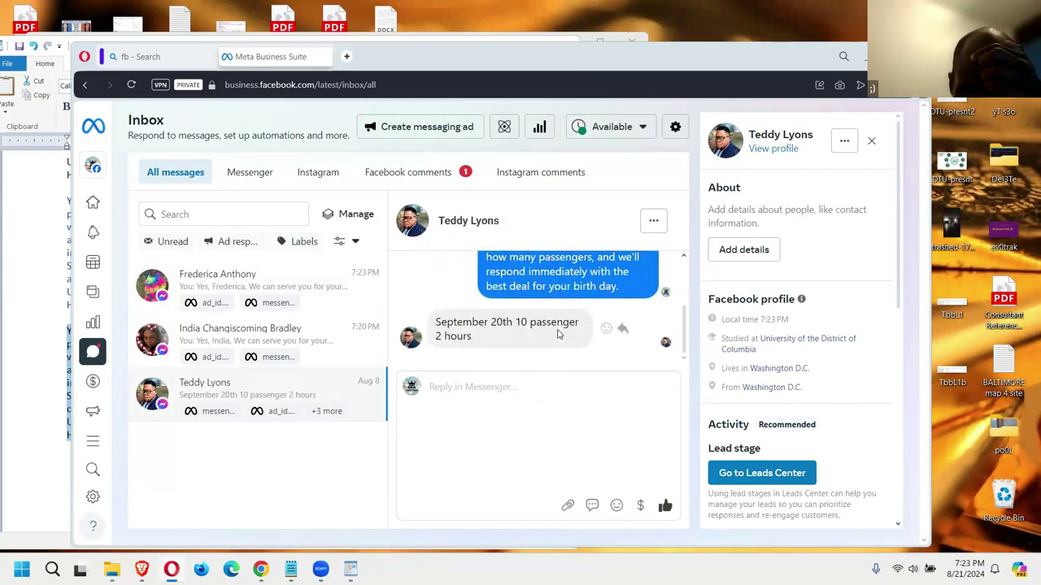
click(26, 373)
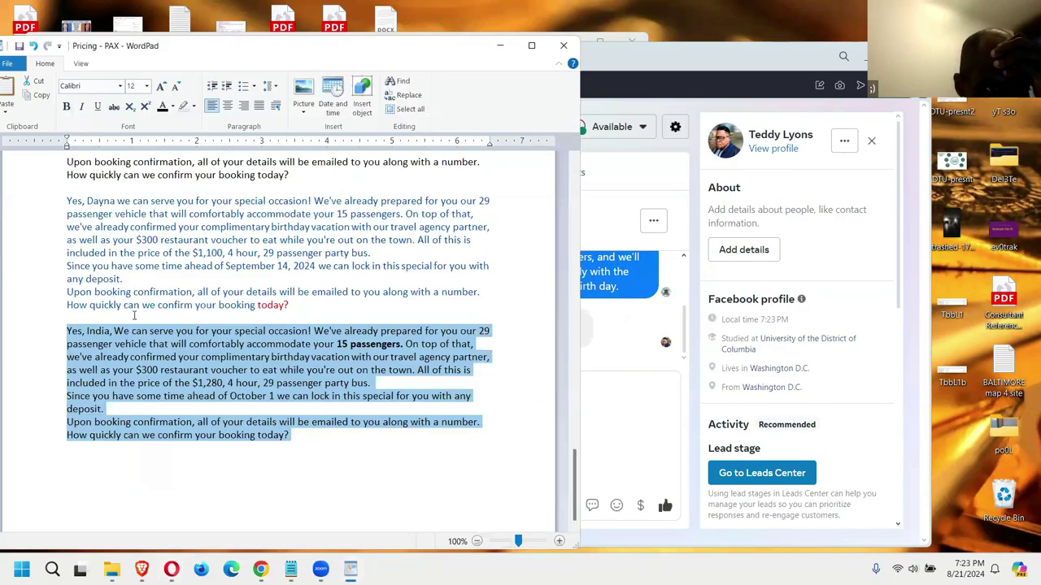
scroll(135, 316, up, 3)
scroll(135, 316, up, 15)
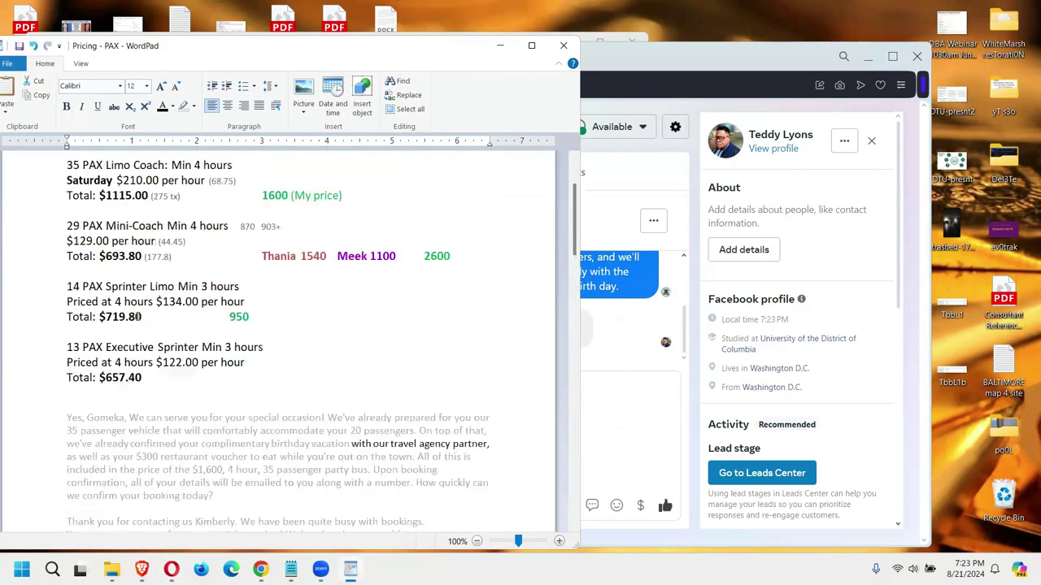
click(604, 428)
Step: Draft the reply about a 4 hour minimum rental, asking if that works for them
text(rge for a 4 hour minimum)
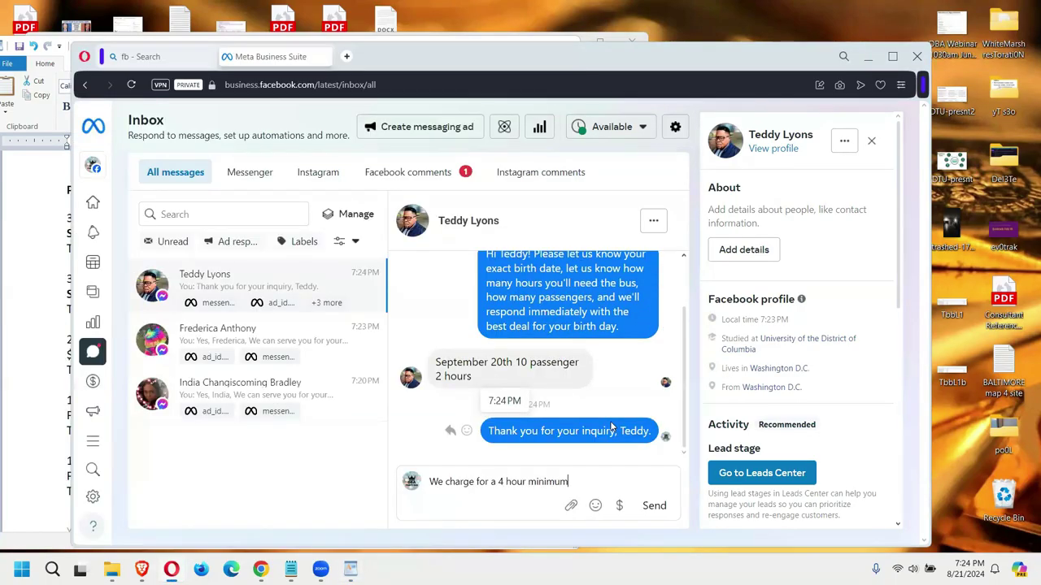
text( rental)
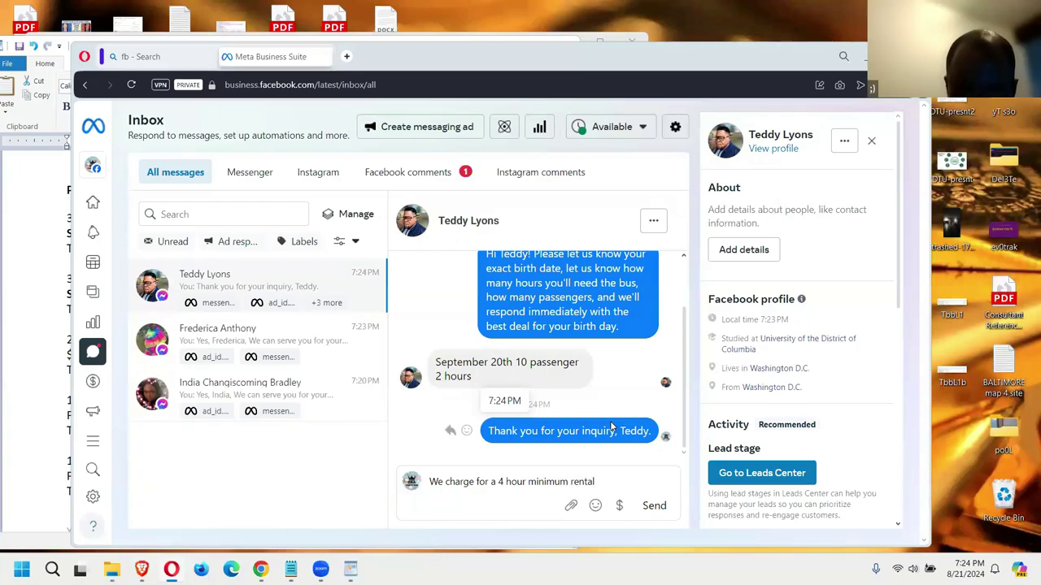
text(.)
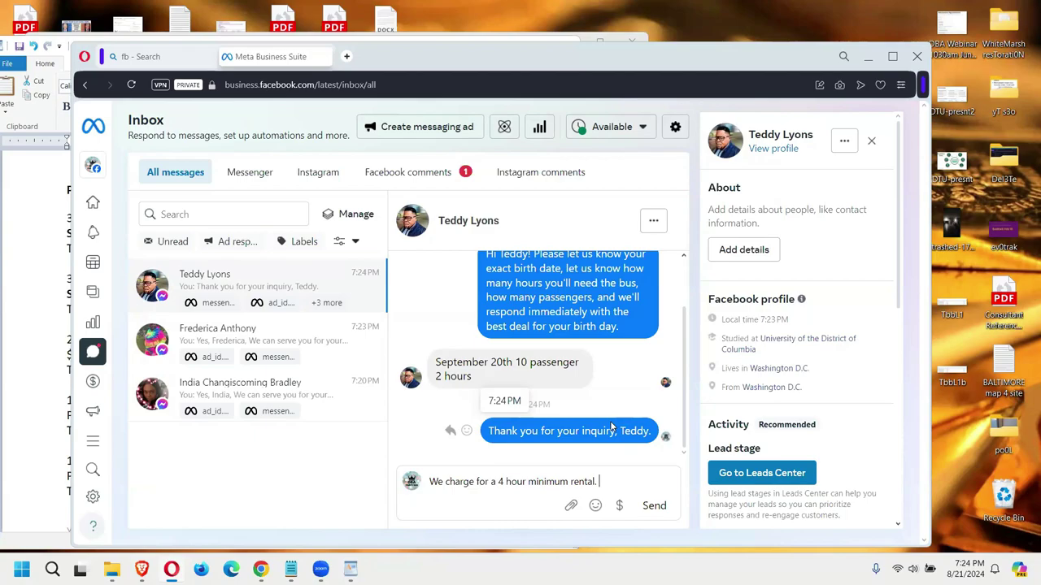
text(Let us know if this)
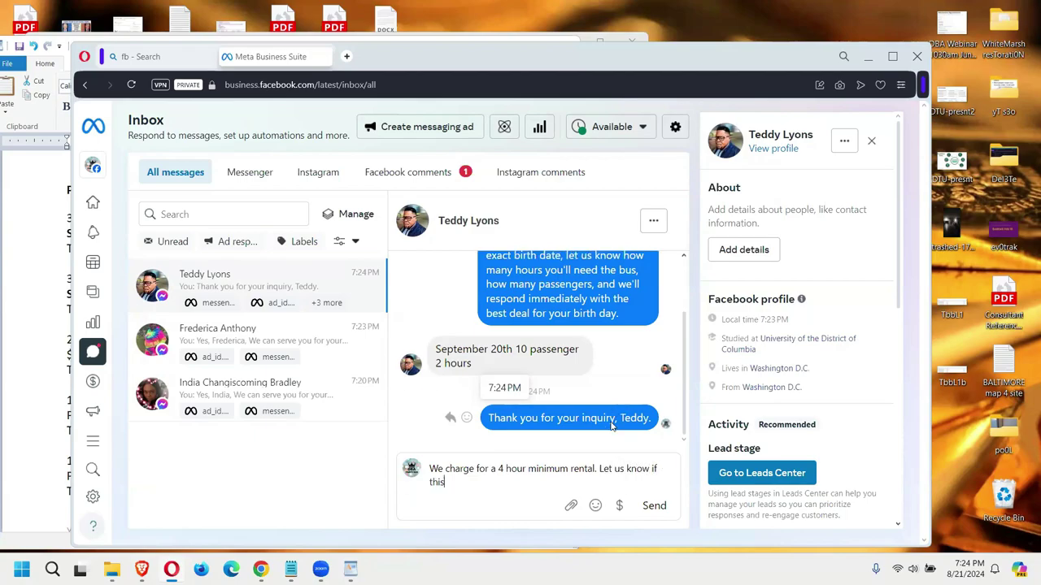
text( wrold)
key(BackSpace)
key(BackSpace)
key(BackSpace)
key(BackSpace)
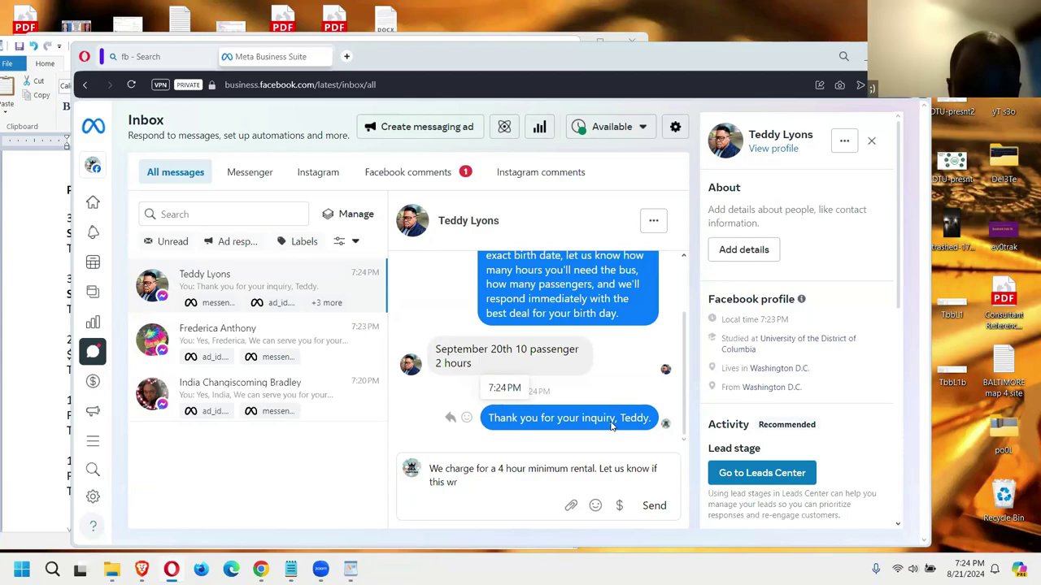
text(orks fo)
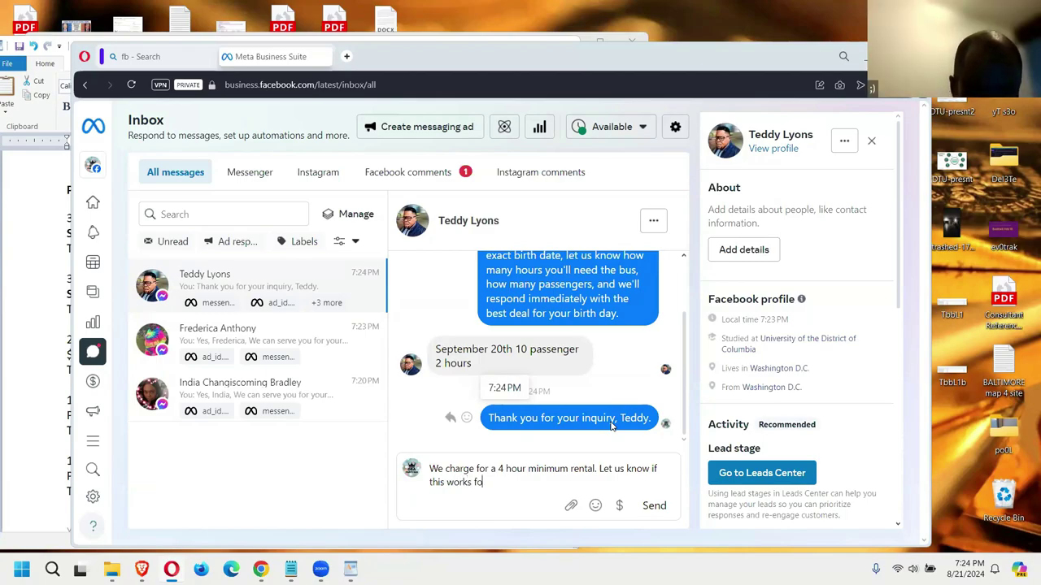
text(r you.)
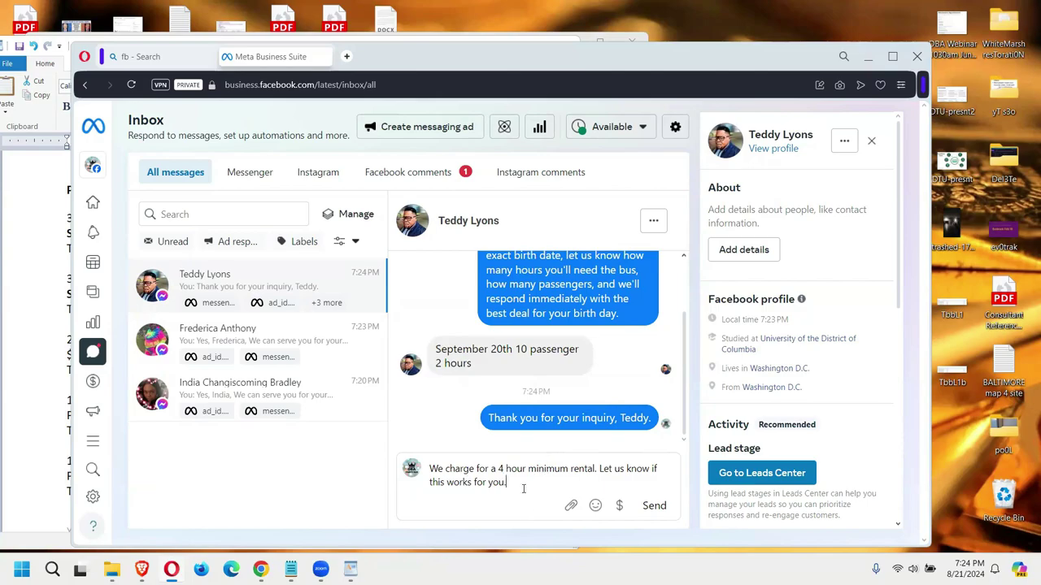
key(alt+Tab)
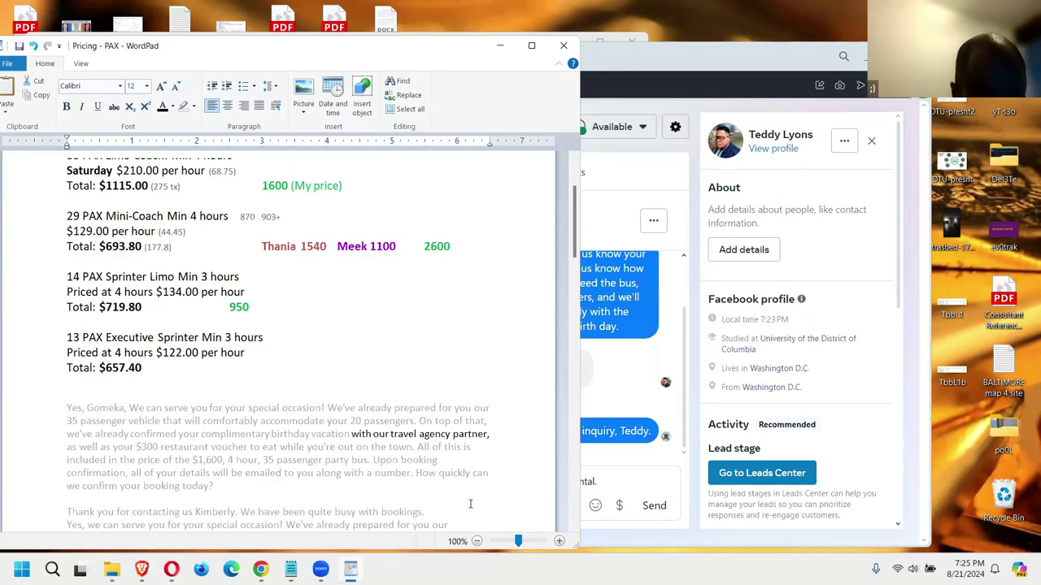
click(608, 480)
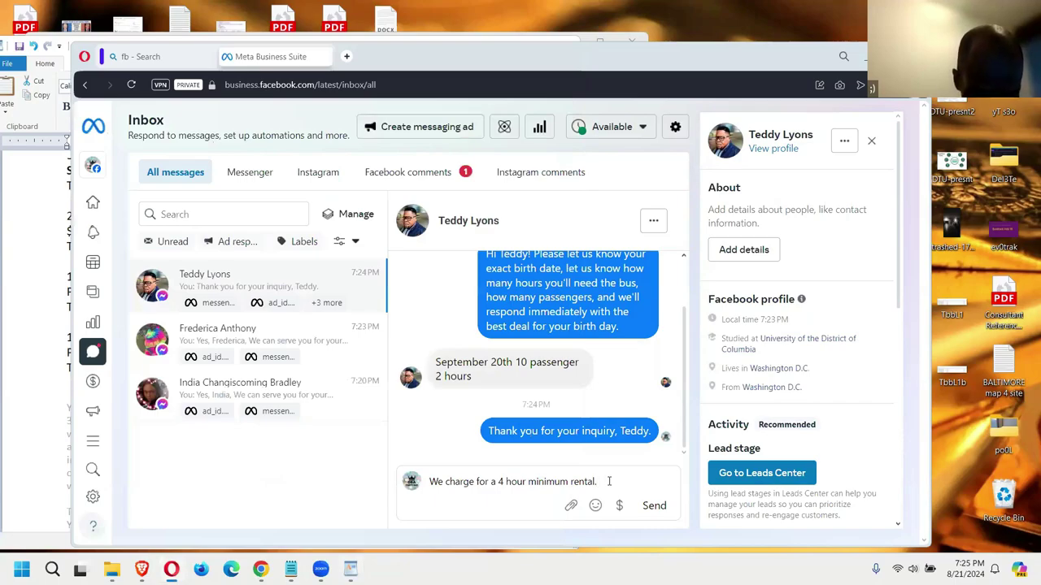
Step: Add the $950 price for a 10 passenger vehicle and send the quote
text(So)
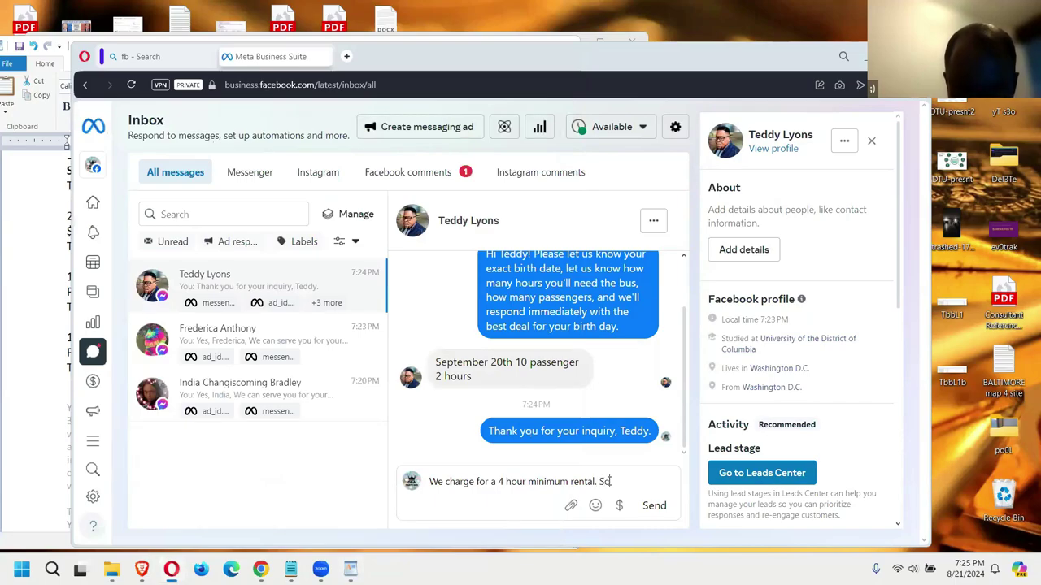
key(BackSpace)
key(BackSpace)
text(I)
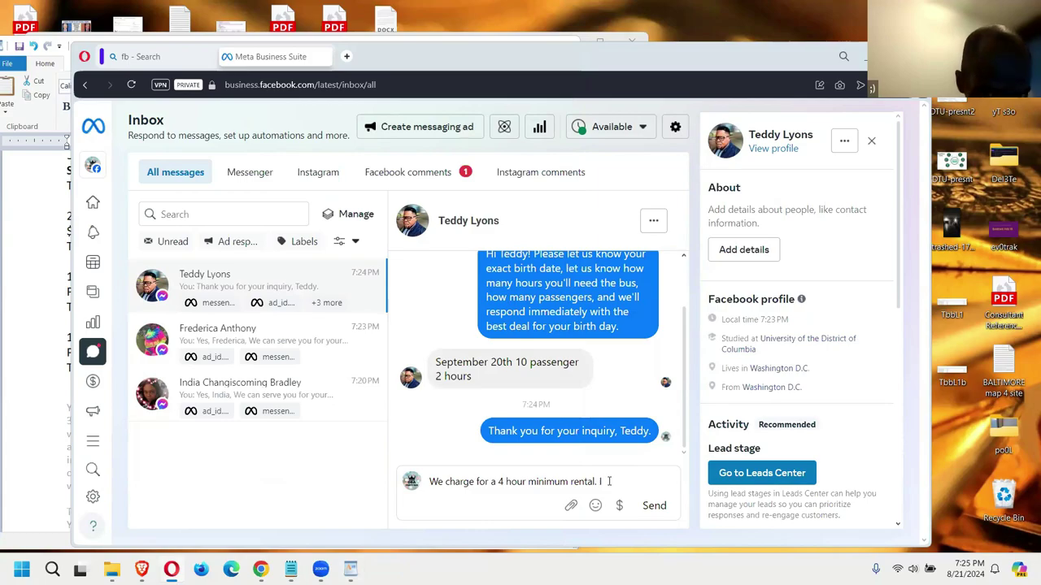
key(BackSpace)
text(Fi)
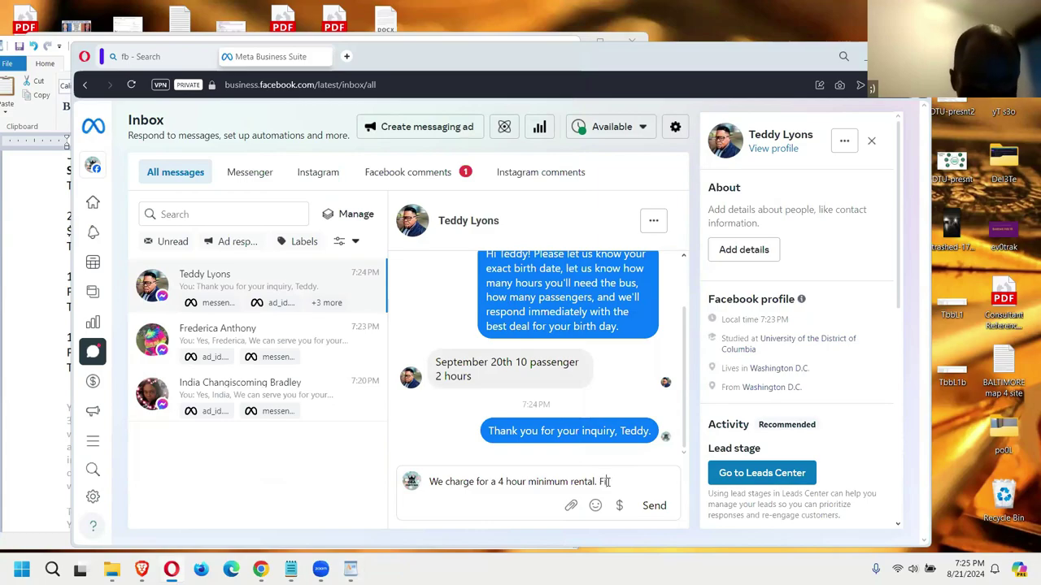
key(BackSpace)
text(or)
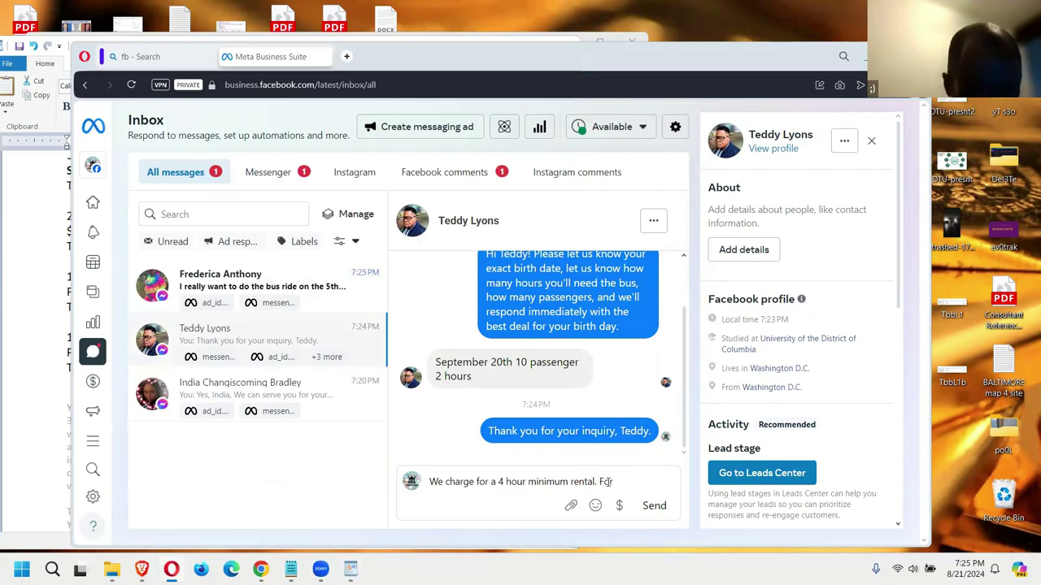
text( 10 pa)
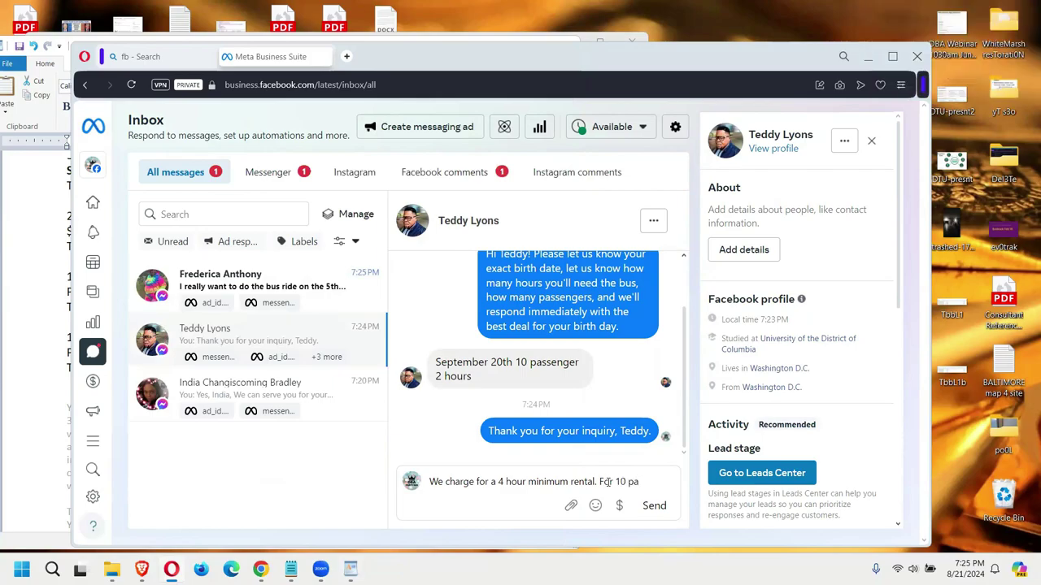
text(ssenger)
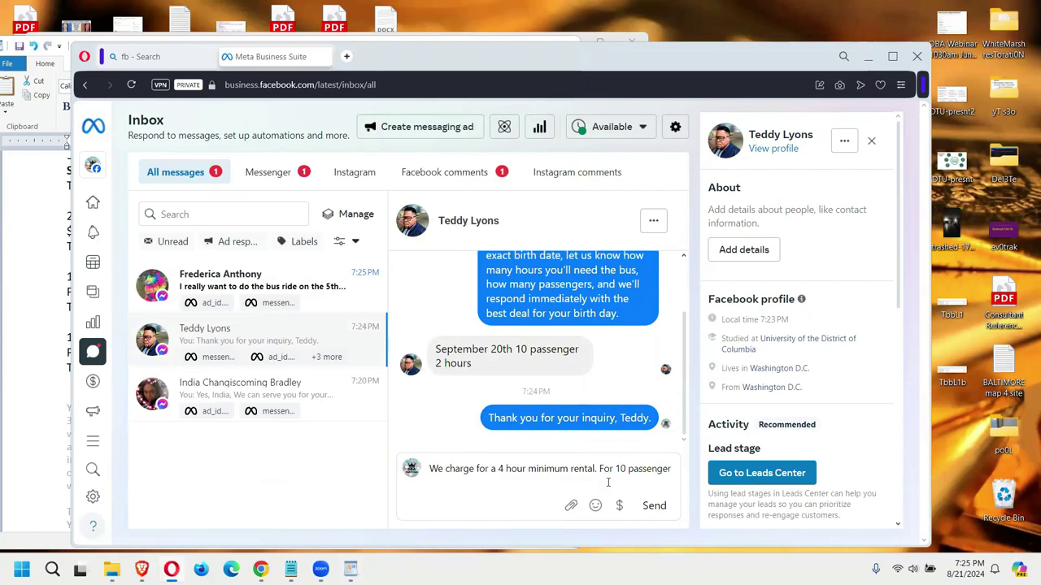
text( vehicle it would be $950.)
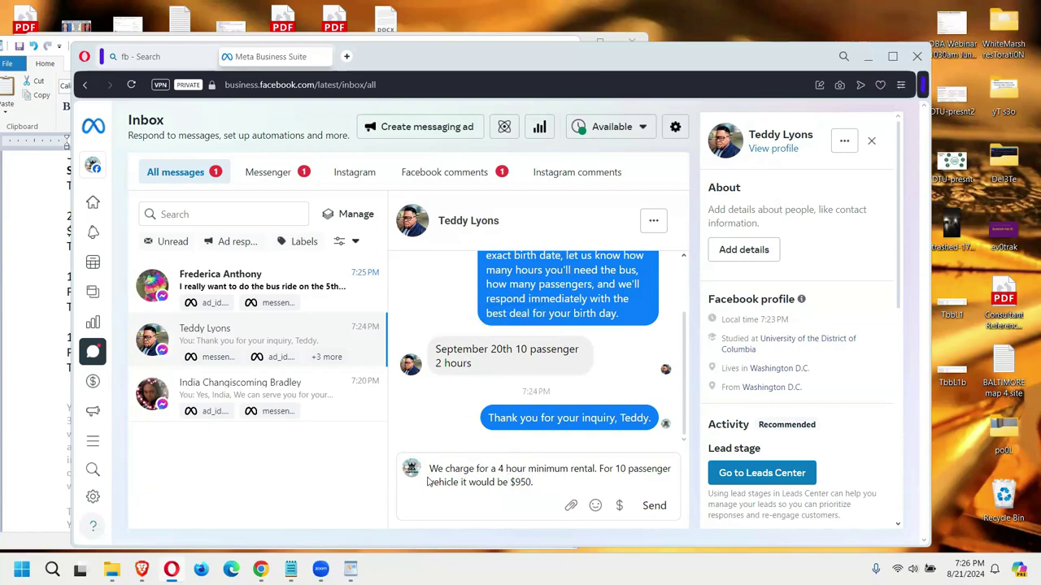
key(ctrl+shift+Left)
key(ctrl+shift+Left)
key(ctrl+shift+Left)
key(ctrl+shift+Left)
key(ctrl+shift+Left)
key(ctrl+shift+Left)
key(ctrl+shift+Left)
key(ctrl+shift+Left)
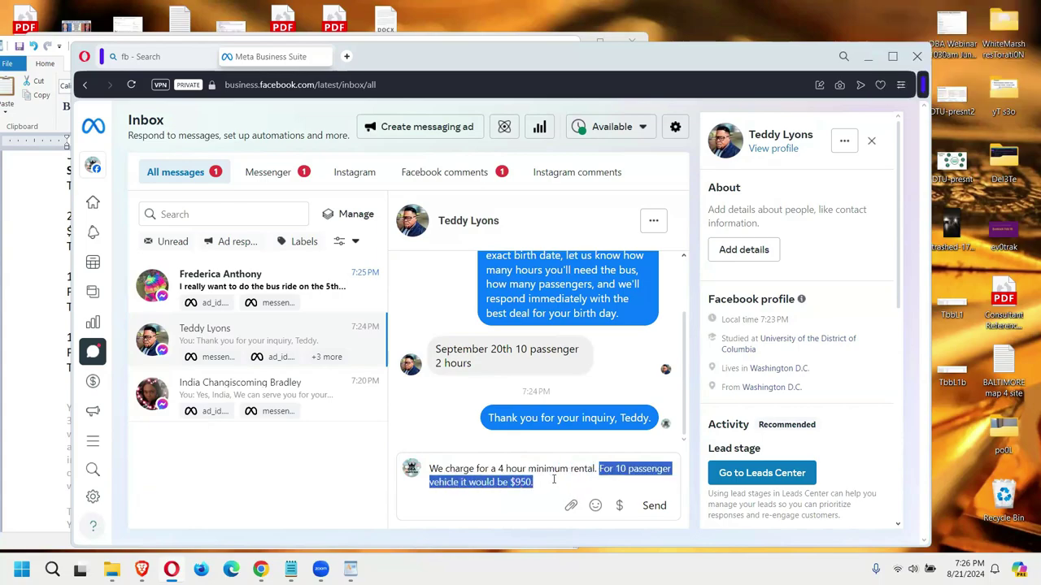
click(552, 482)
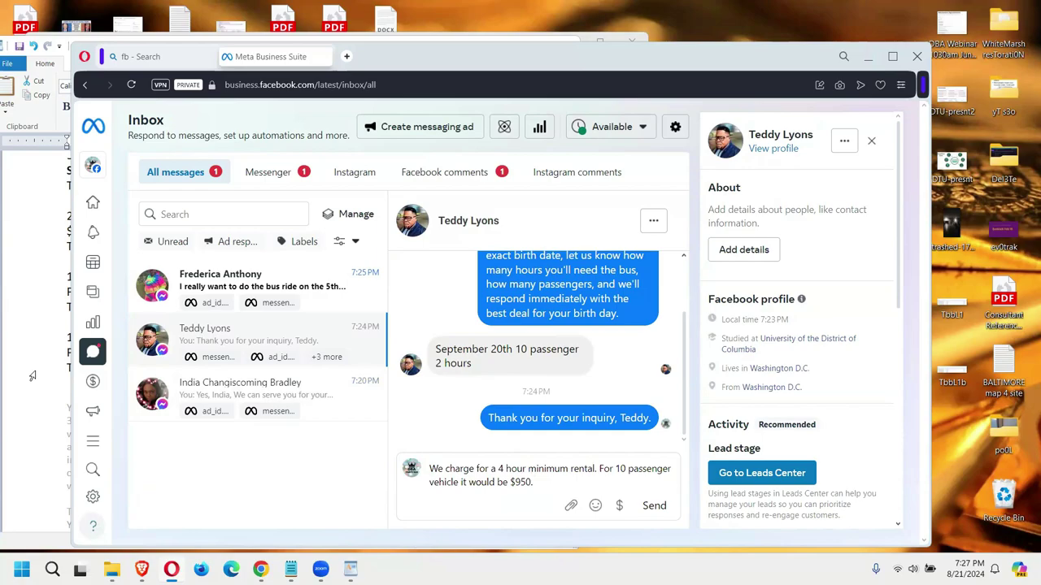
key(Return)
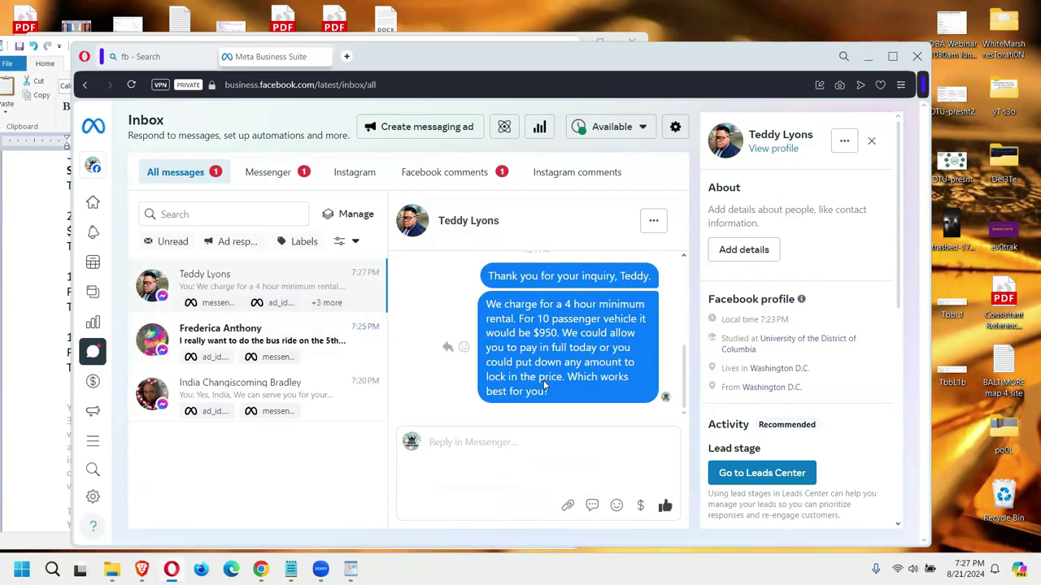
drag(552, 391, 488, 305)
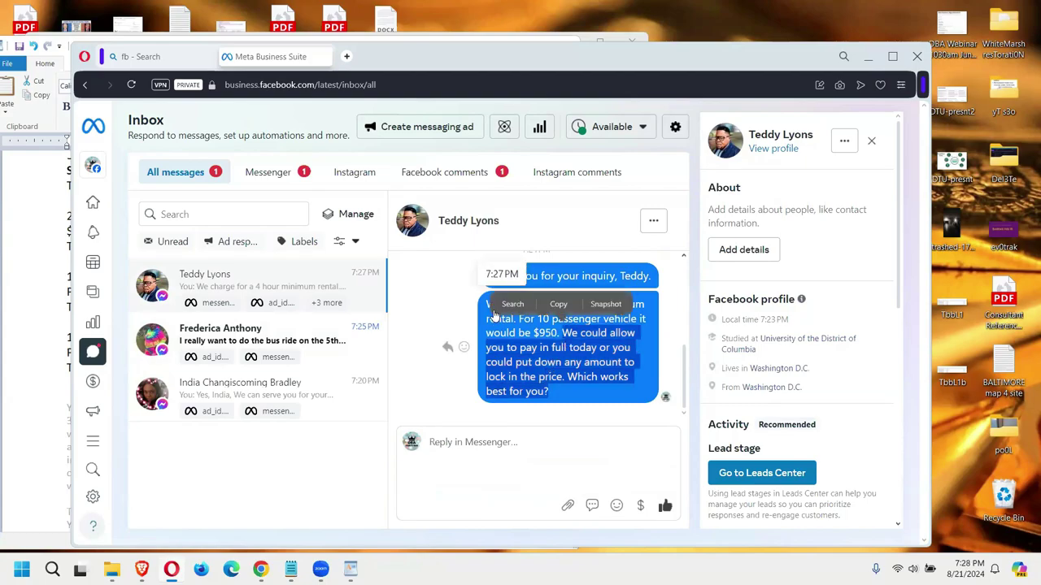
click(556, 308)
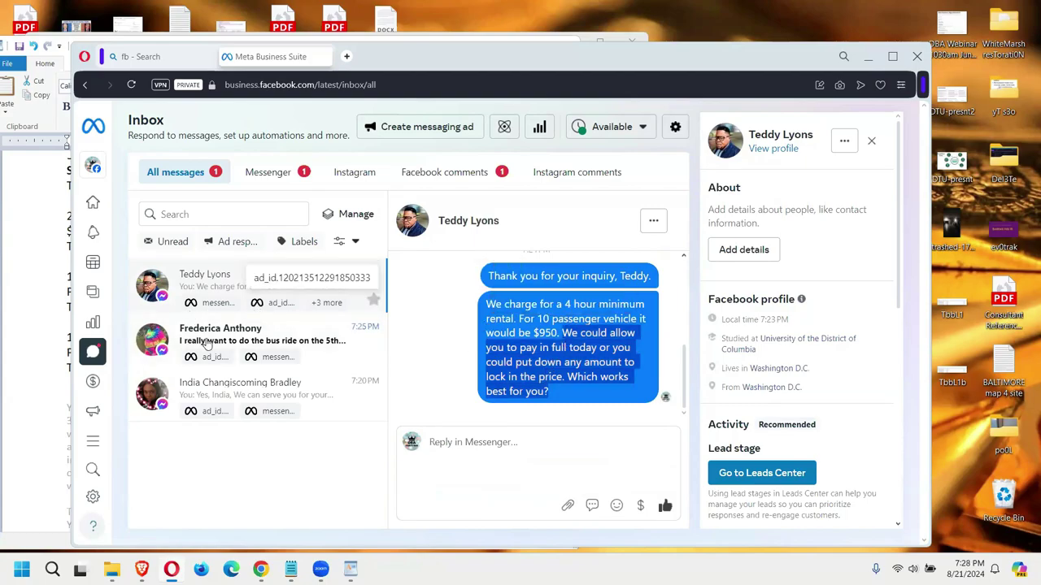
click(207, 343)
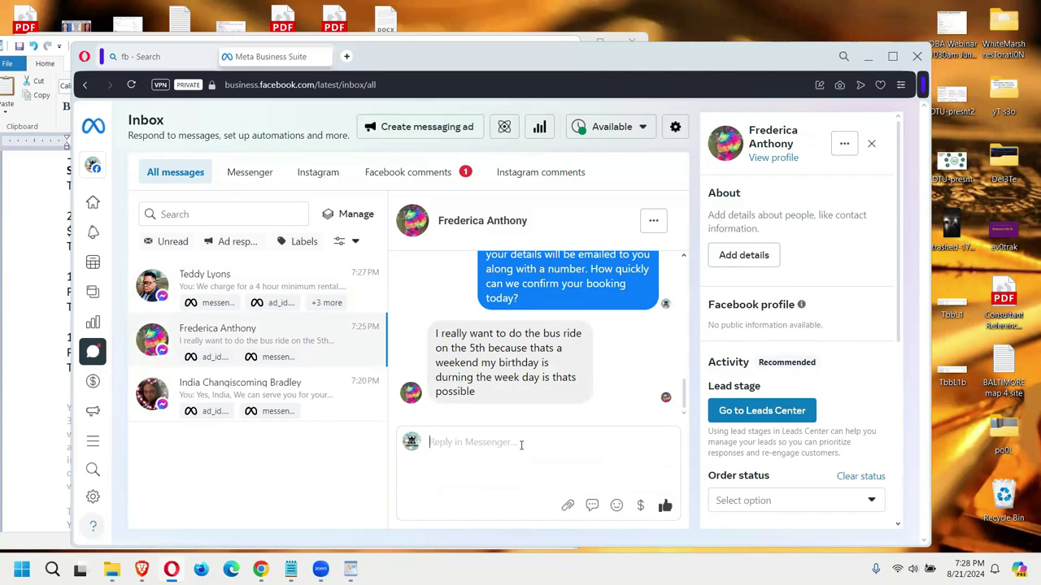
Step: Type 'Which month' in the reply box and review the conversation thread
text(Which month)
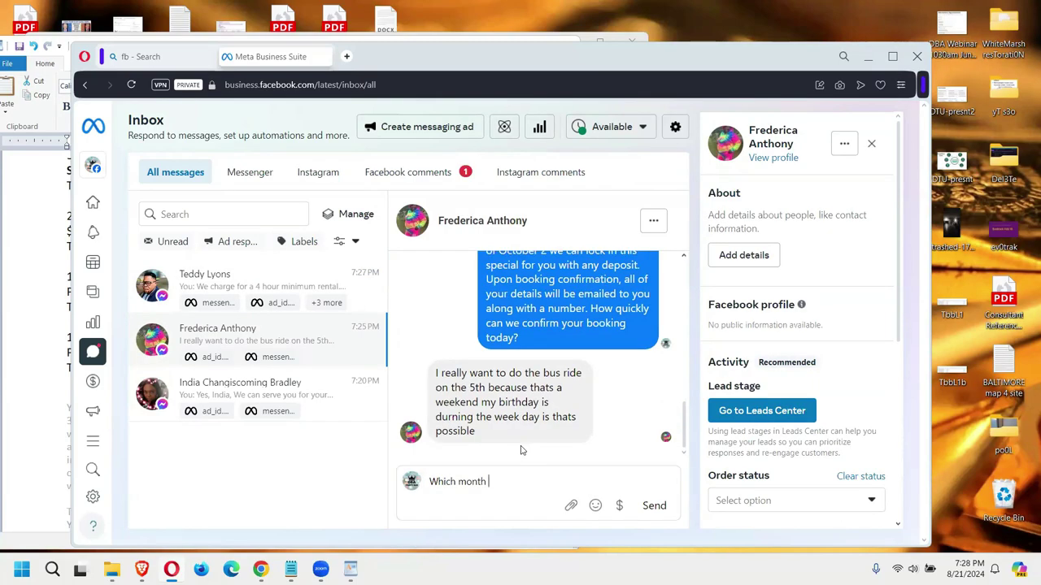
scroll(522, 446, up, 5)
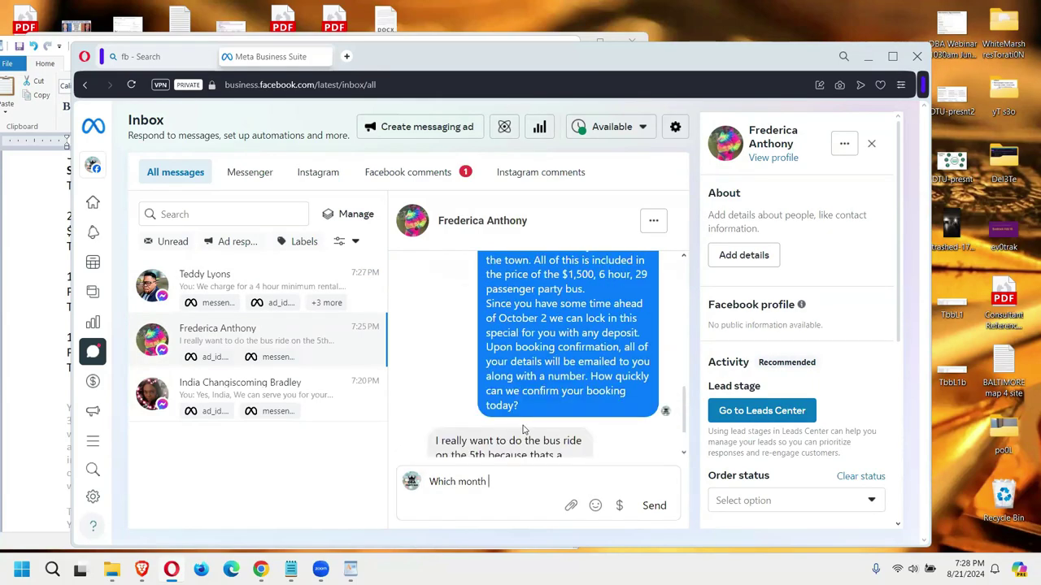
scroll(527, 419, up, 2)
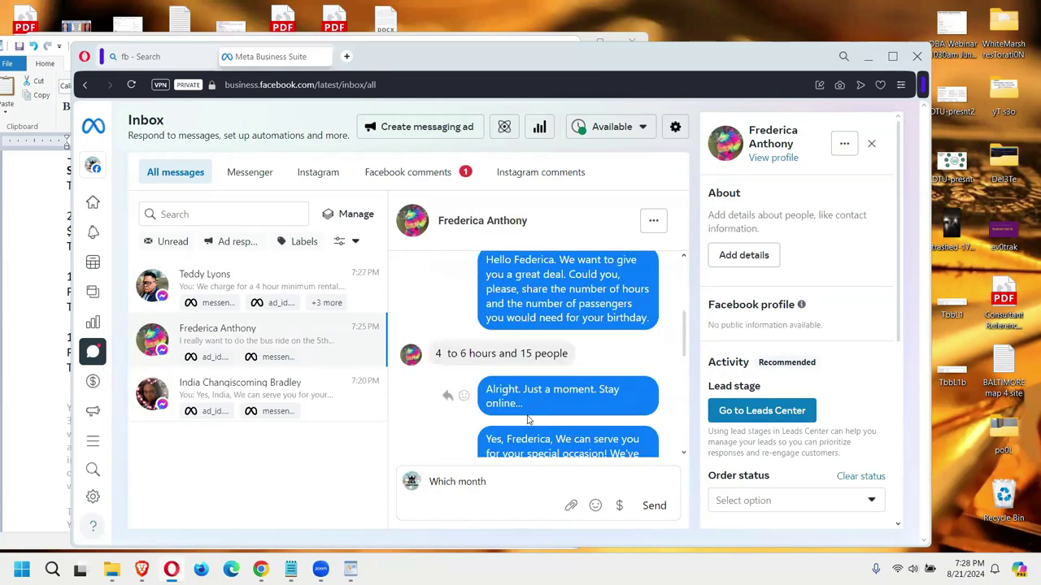
scroll(527, 420, up, 1)
scroll(527, 419, up, 2)
scroll(512, 406, down, 1)
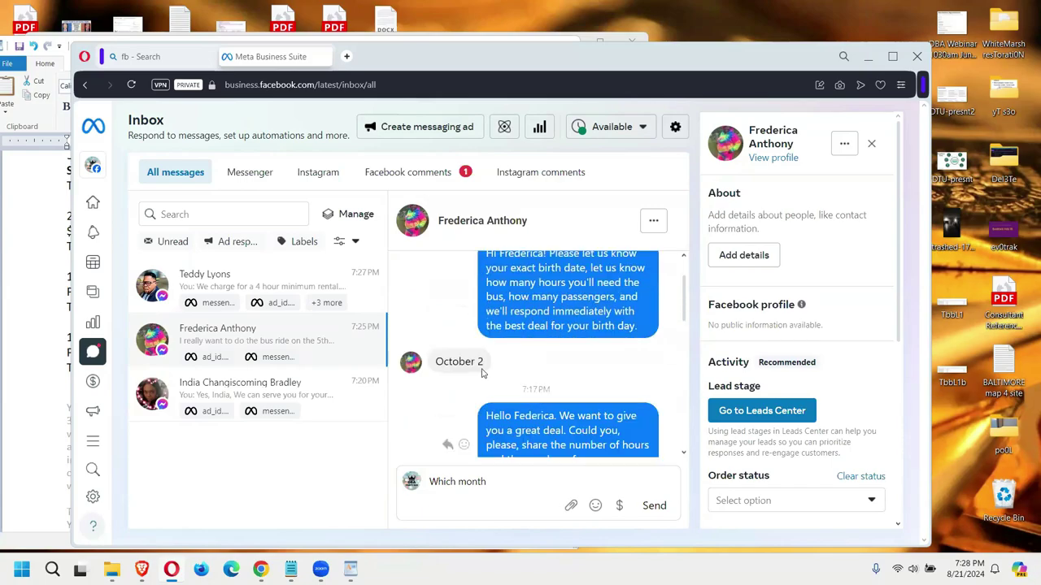
scroll(481, 374, down, 2)
scroll(481, 373, down, 5)
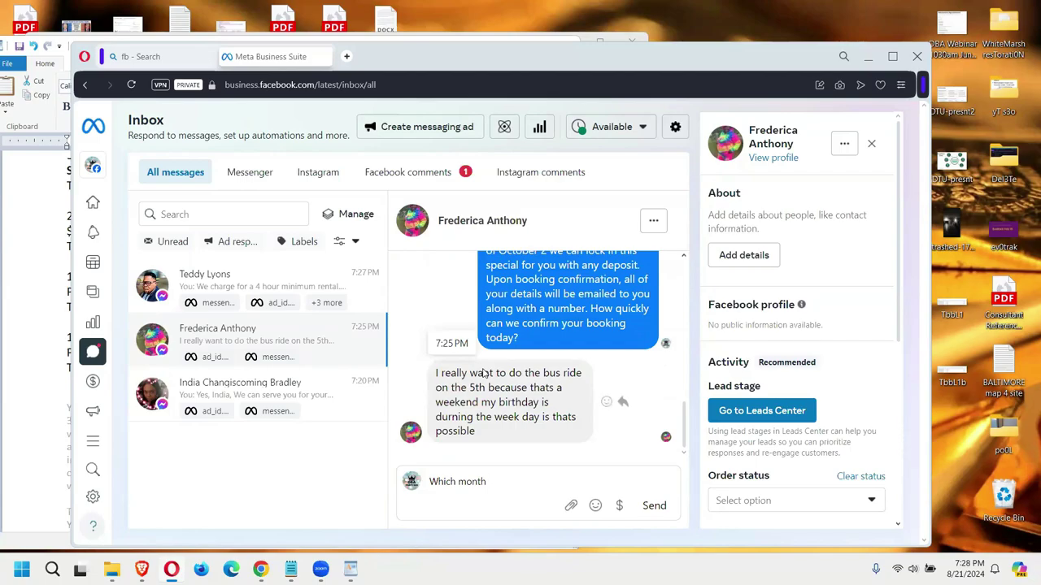
Step: Check October 2024 dates in the calendar, delete the 'Which month' draft, and return to WordPad
click(975, 565)
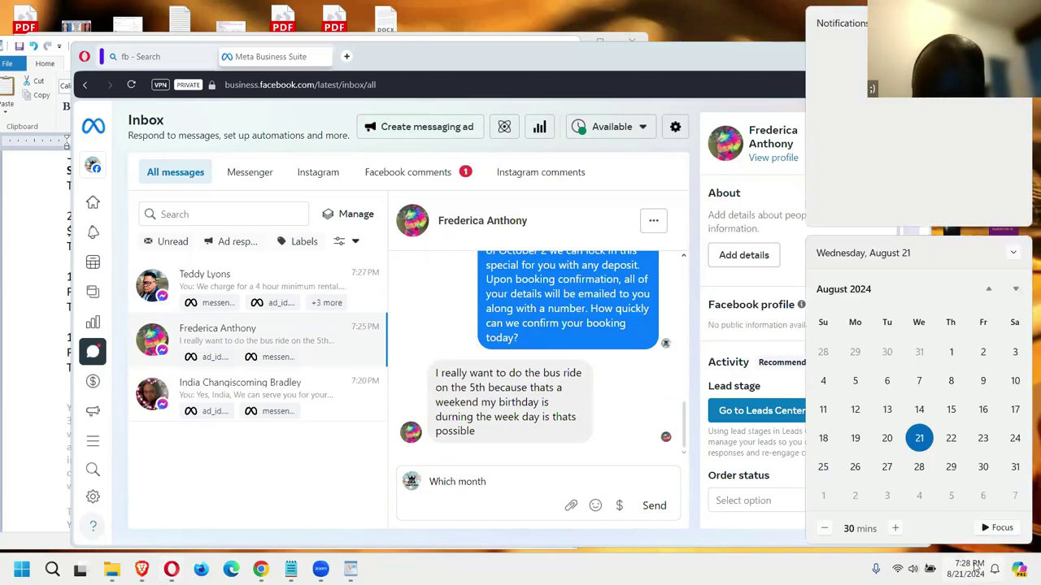
click(1015, 289)
click(1014, 288)
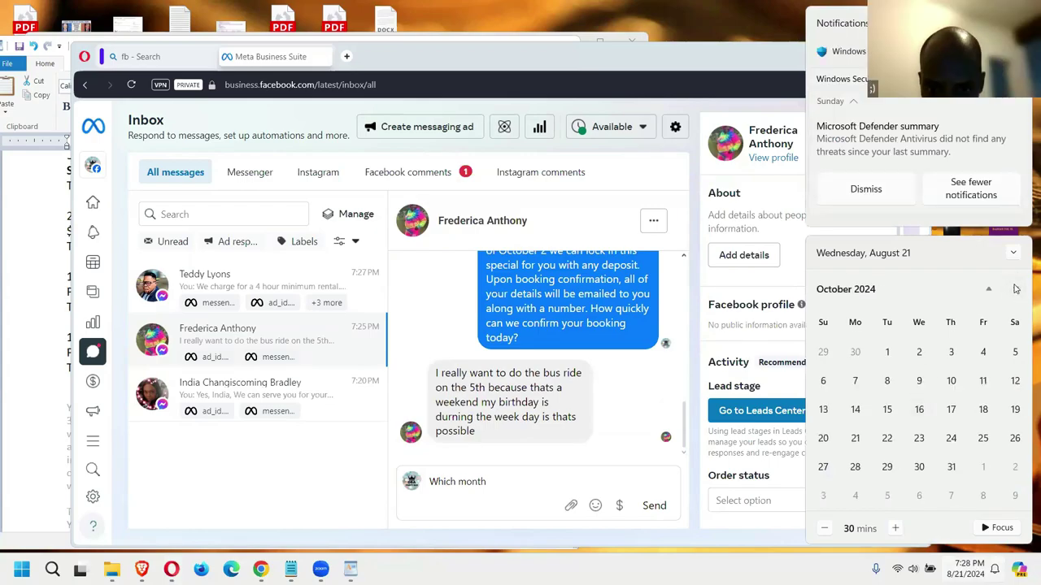
click(494, 497)
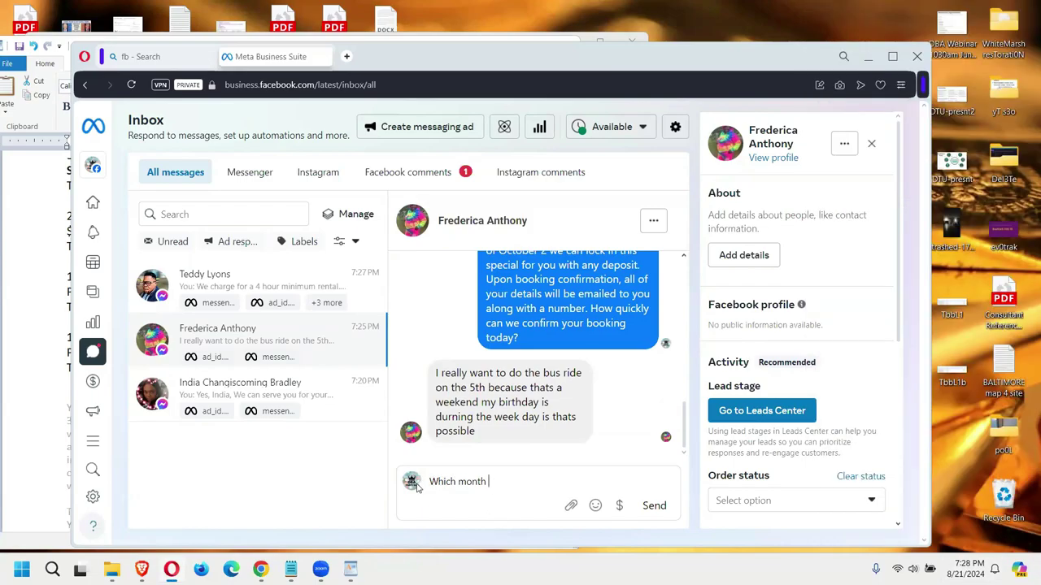
drag(488, 482, 417, 485)
key(BackSpace)
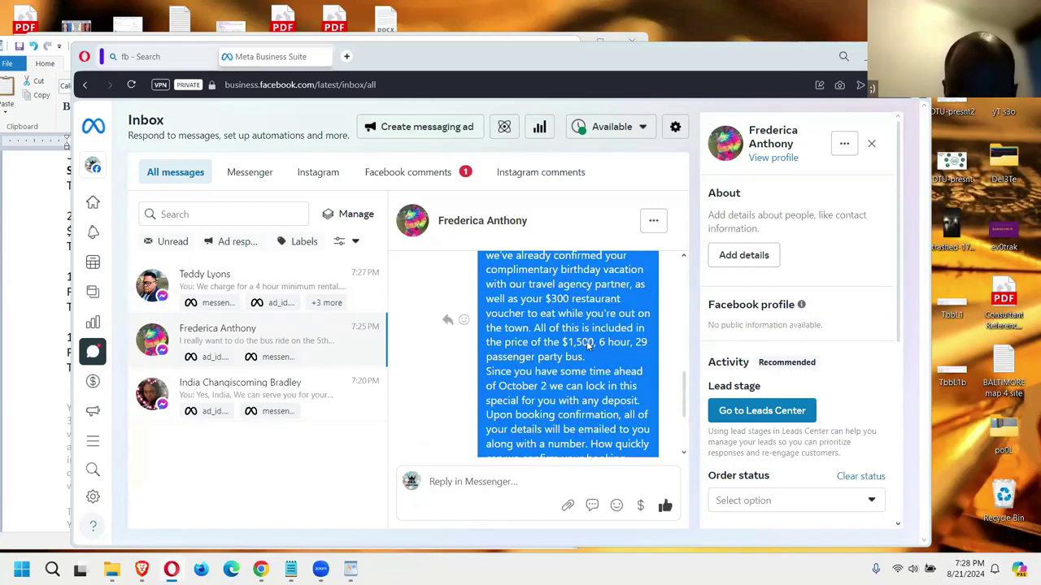
click(23, 333)
Step: Select the 'Meek 1100' quote in Pricing - PAX, then return to the customer's inbox conversation
scroll(61, 324, up, 3)
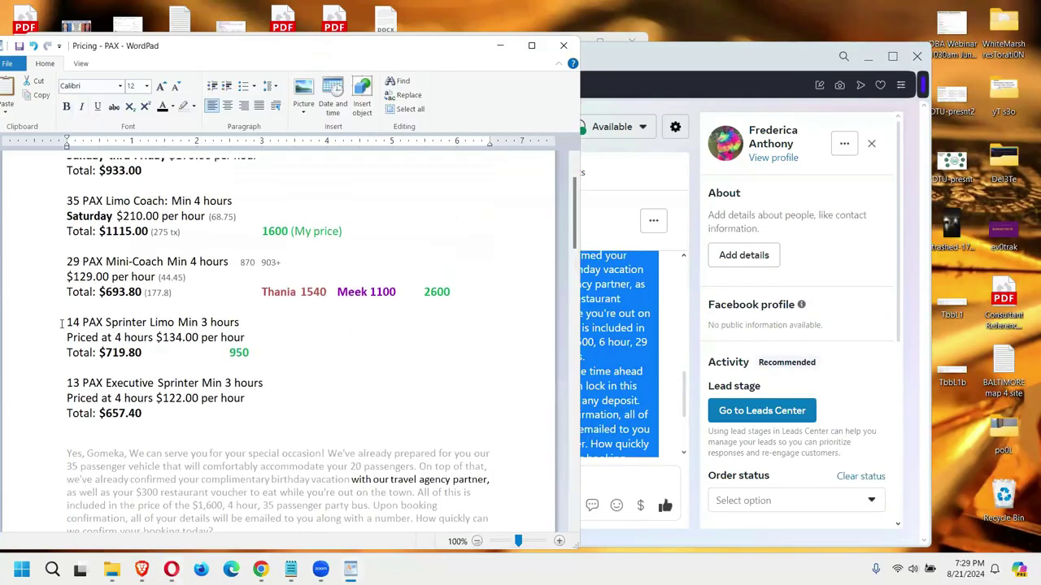
scroll(145, 300, down, 1)
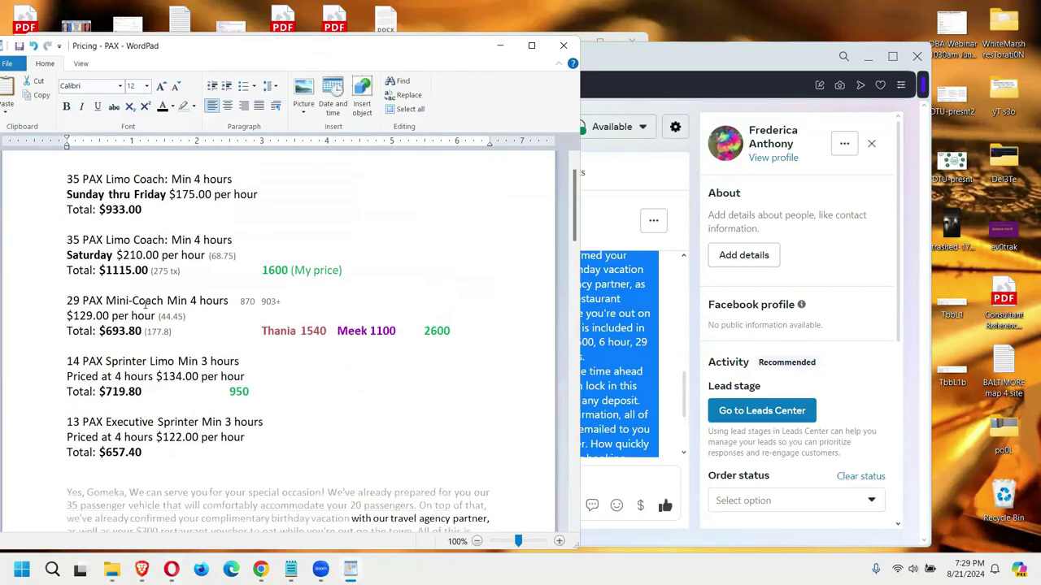
drag(411, 331, 341, 331)
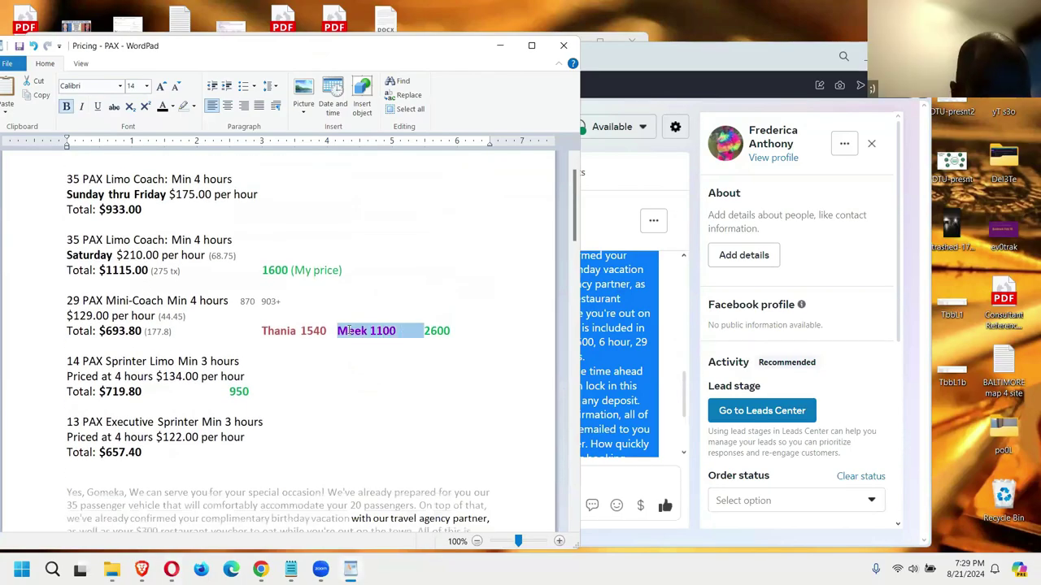
click(681, 56)
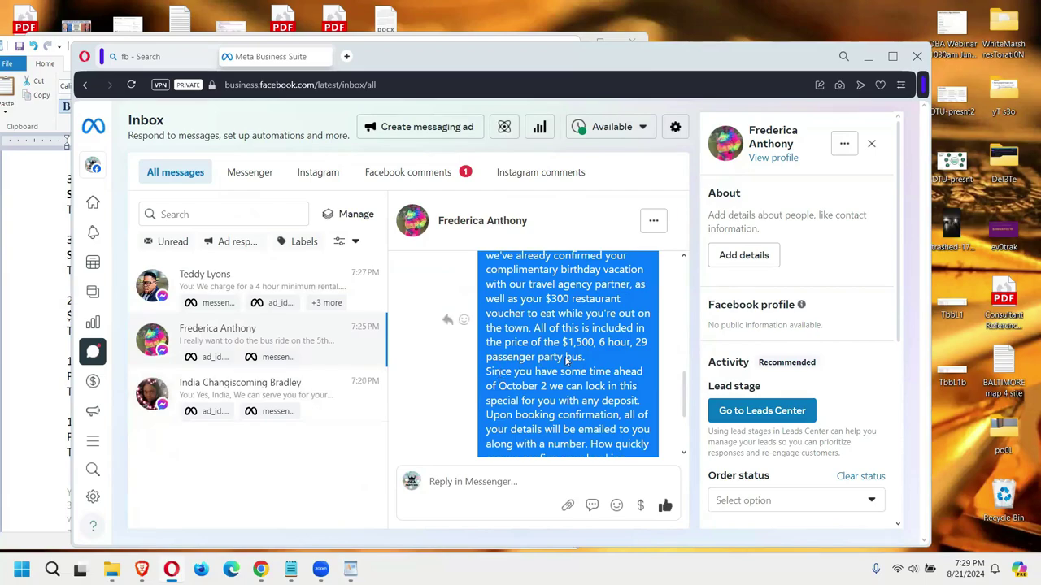
scroll(569, 349, down, 2)
key(alt+Tab)
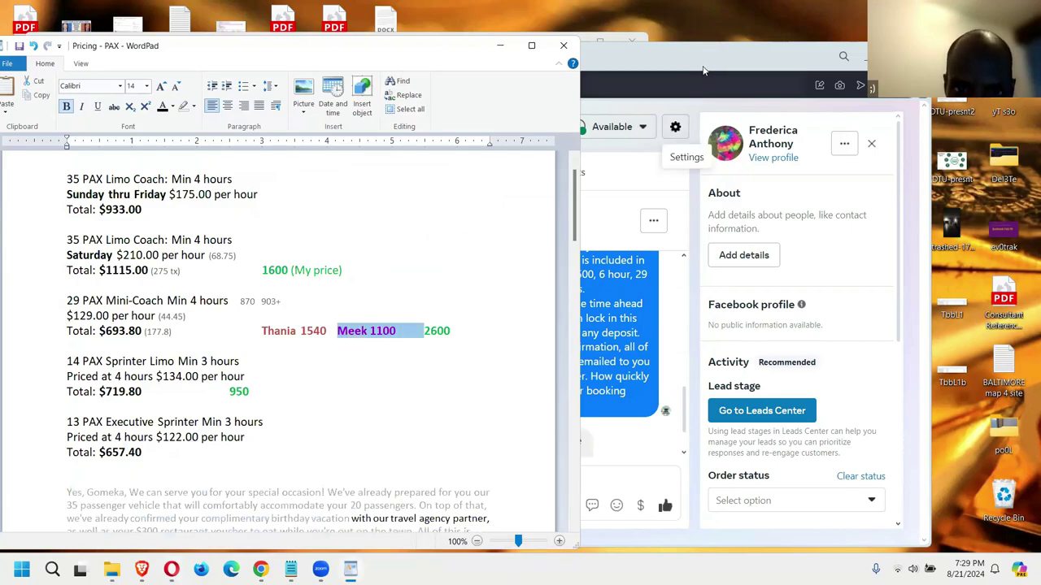
click(602, 365)
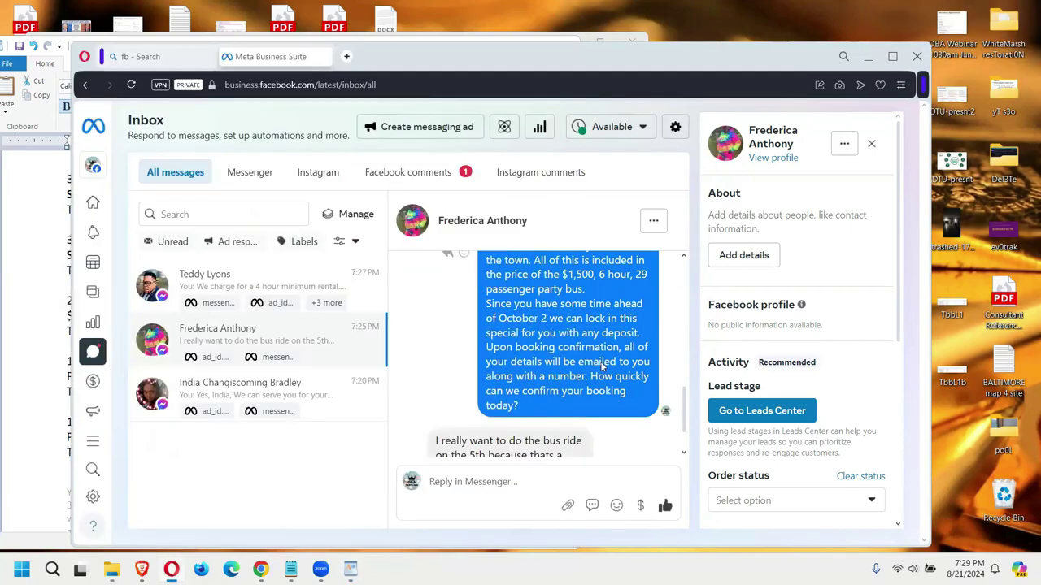
Step: Send 'Yes we can do that' if booked today, then paste and send the payment-options message
click(513, 481)
text(Yes we can do that, but you woul)
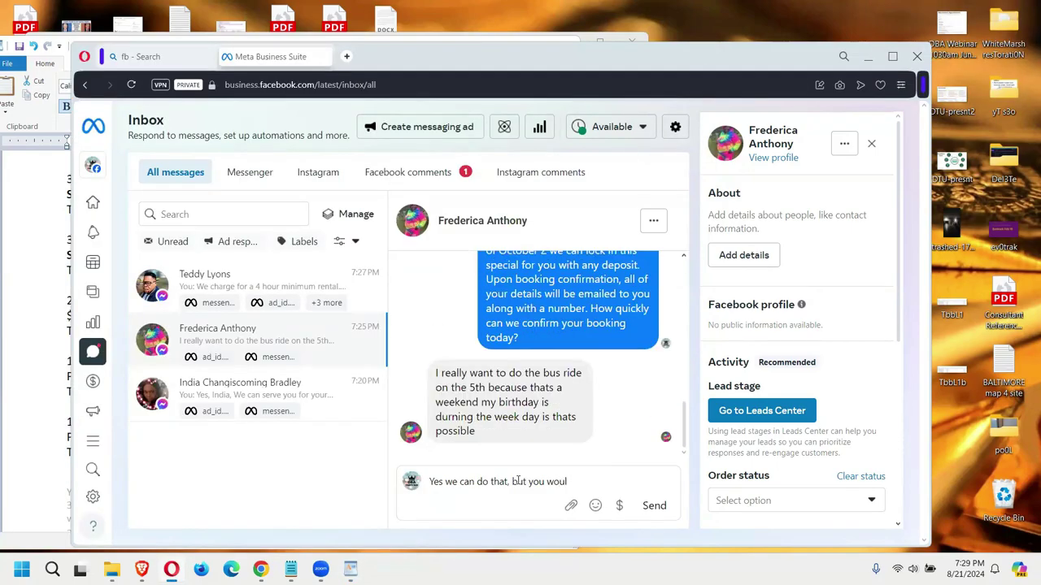
text(d have to lock it)
text(in today t)
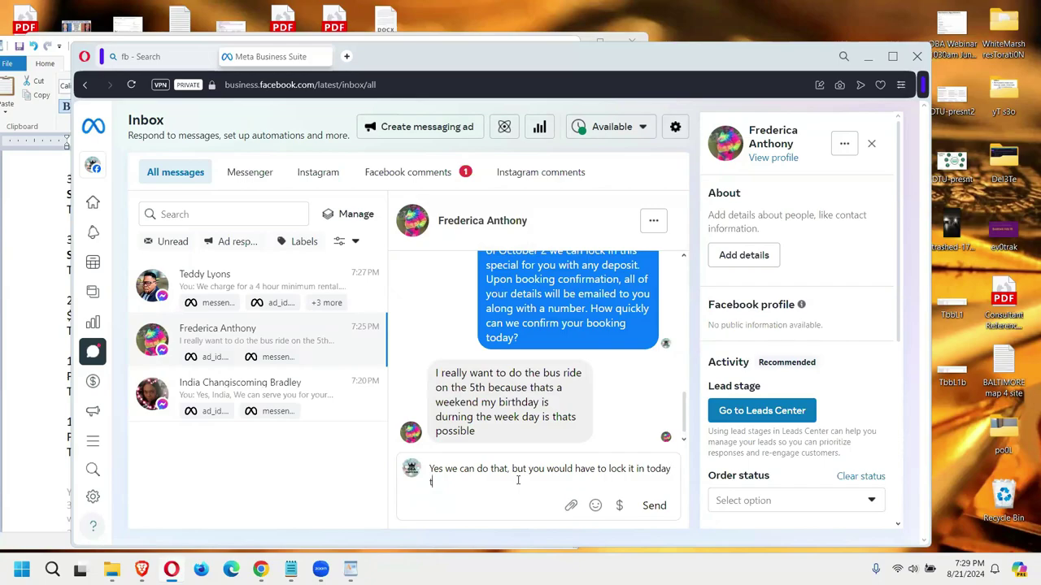
text(o)
text( s)
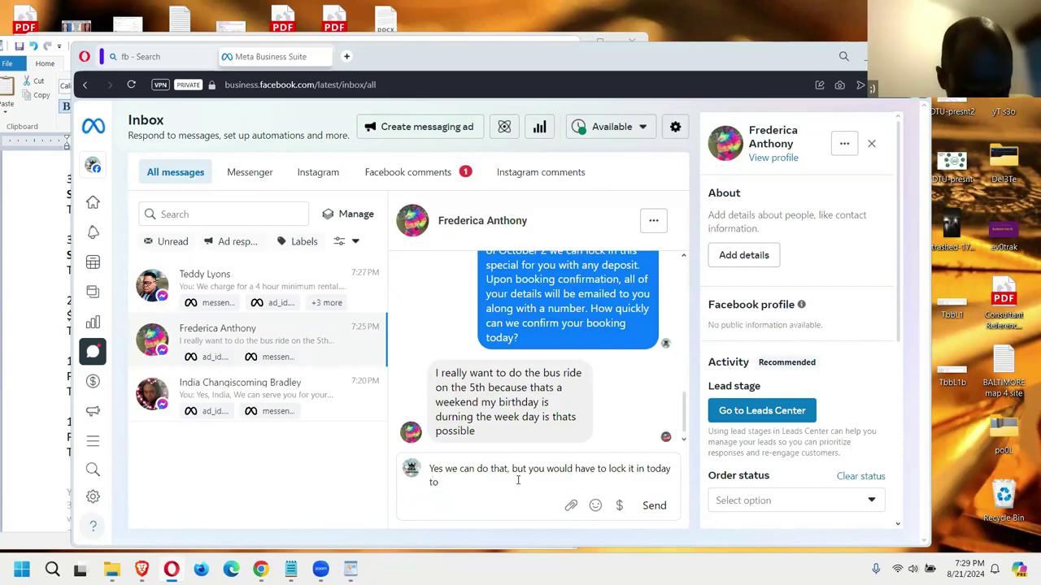
text(ave the da)
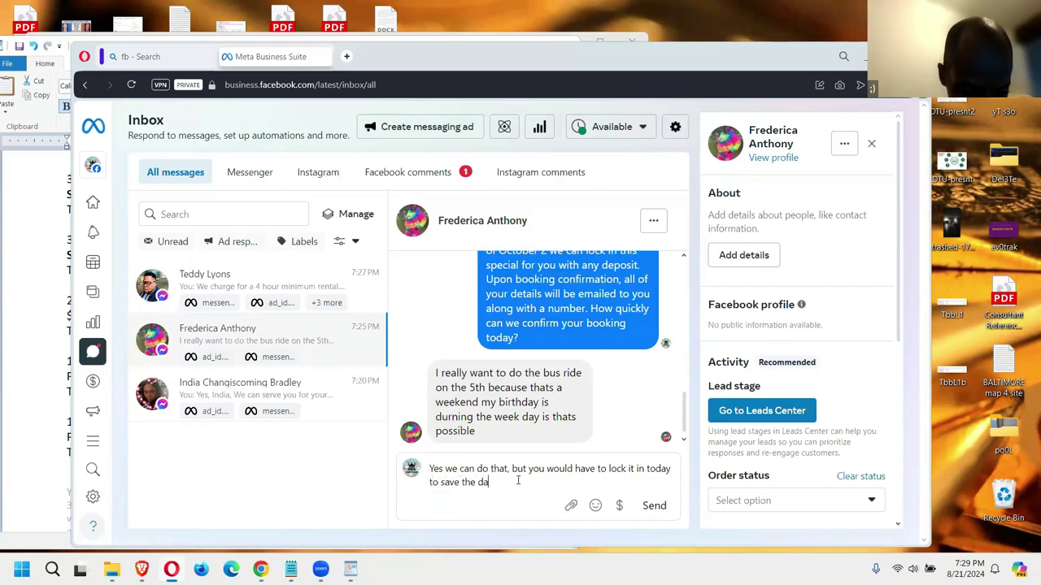
text(te and the deal)
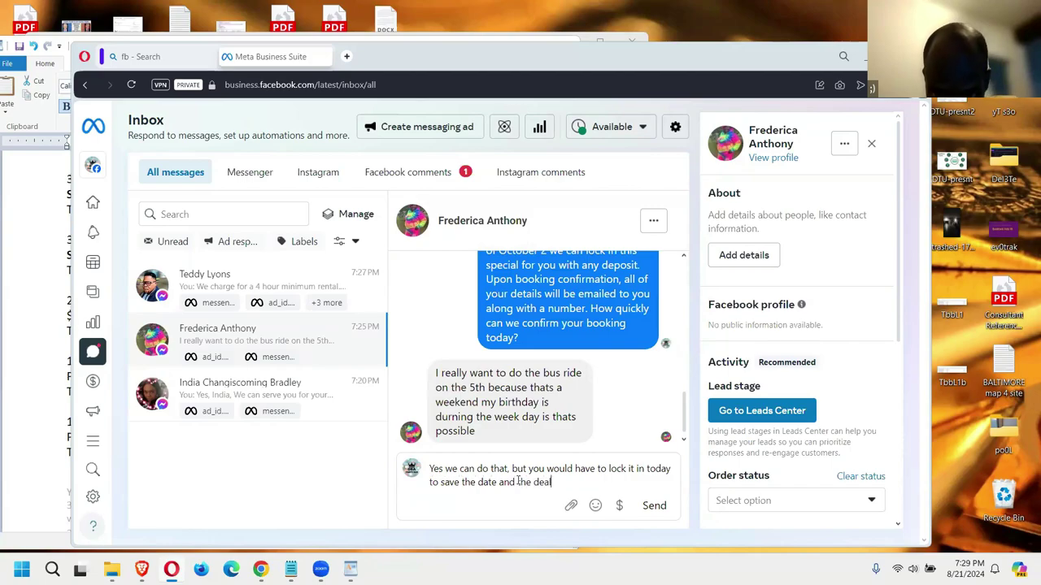
key(Return)
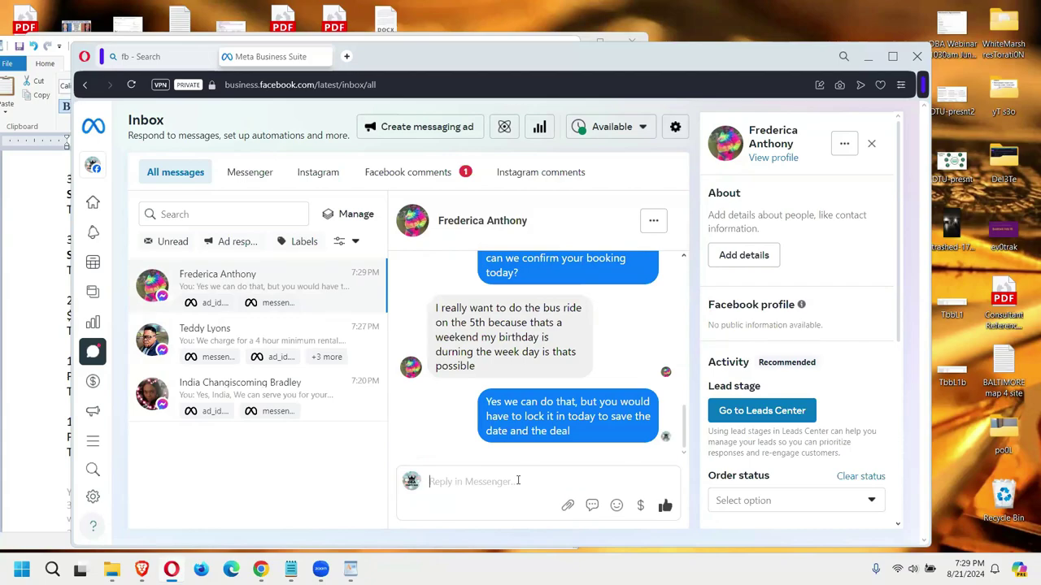
text(We could allow you to pay in full today or you could put down any amount to lock in the price. Which works best for you?)
key(Return)
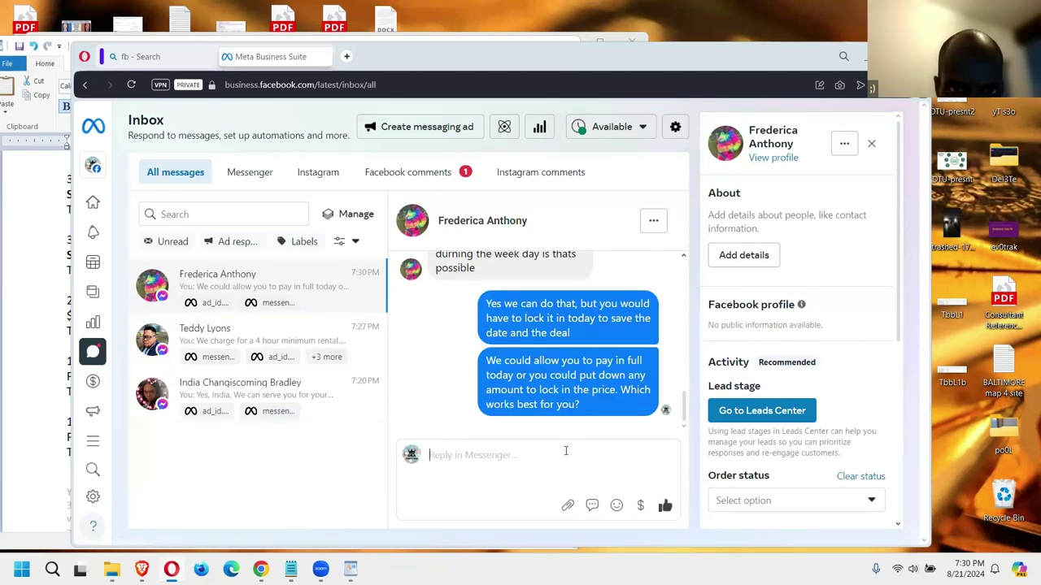
Step: Open Facebook from the Bing 'fb' search results and close the search tab
click(147, 56)
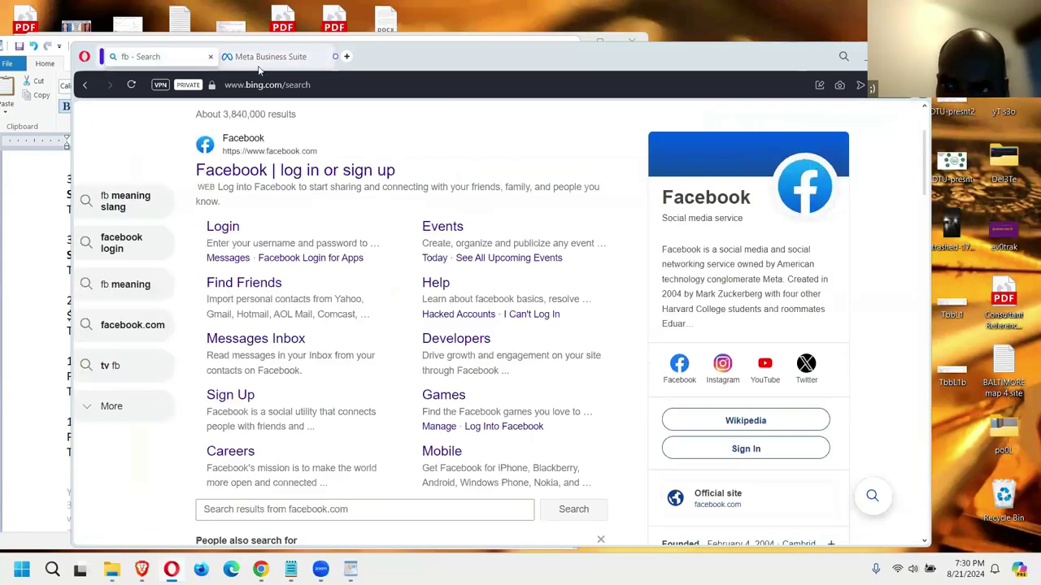
click(300, 173)
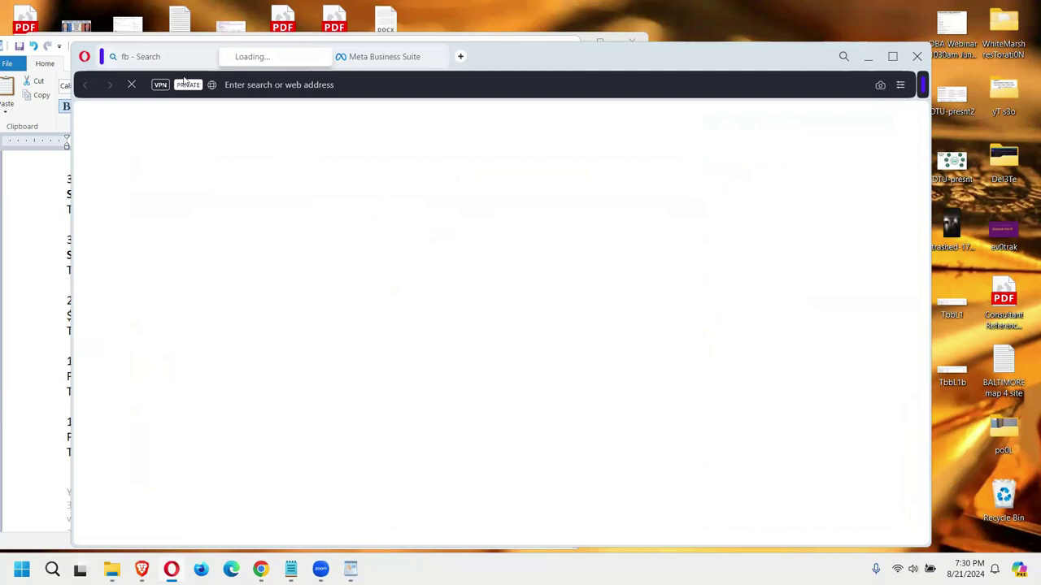
click(211, 59)
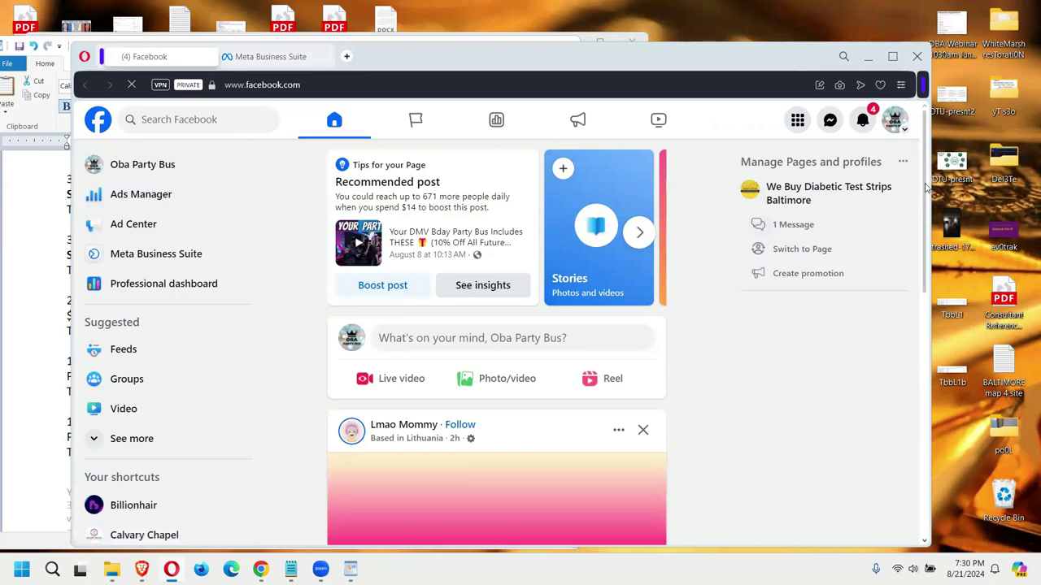
scroll(925, 181, down, 2)
scroll(885, 118, up, 2)
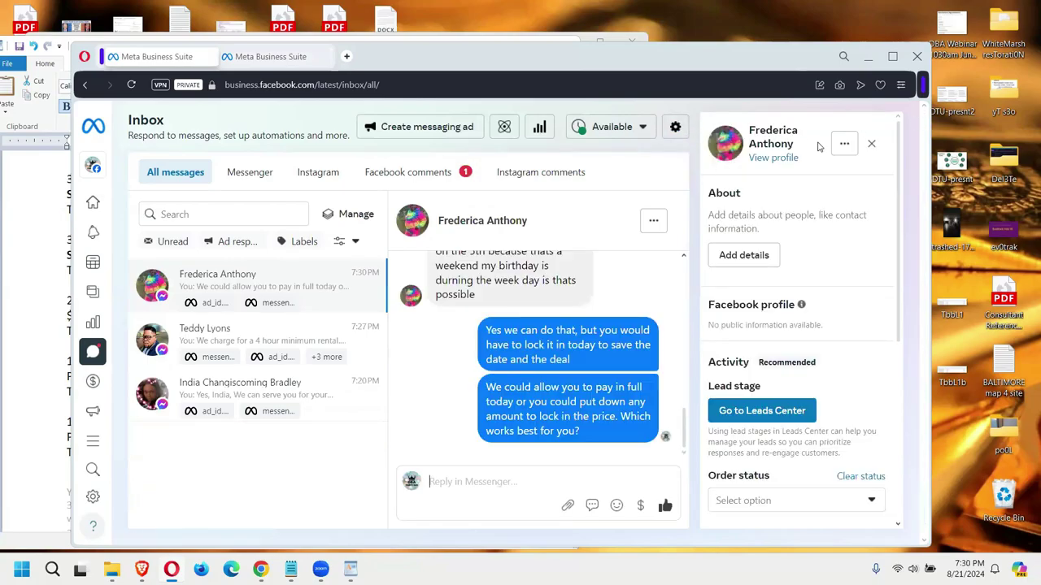
Step: Filter the inbox to Messenger conversations and minimize Opera to reveal WordPad
click(414, 174)
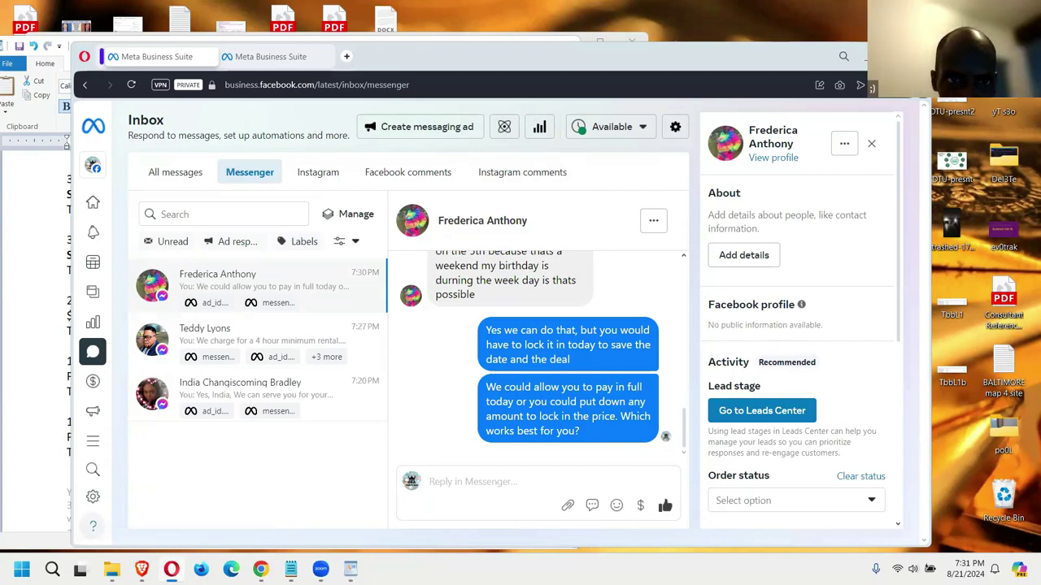
click(878, 56)
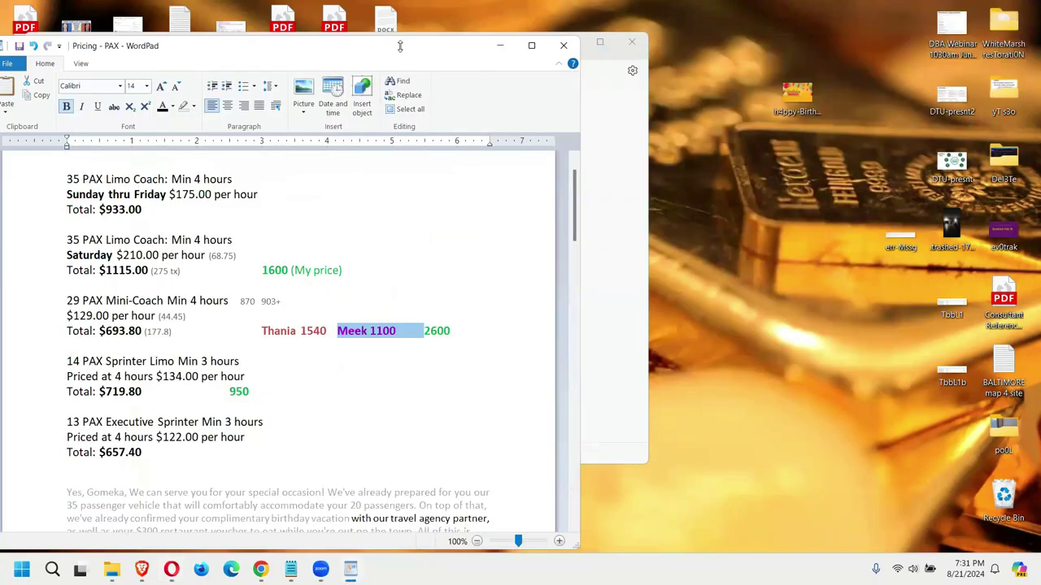
Step: Rearrange the WordPad and Notepad windows, then begin Google sign-in with the account email
drag(399, 46, 400, 69)
click(501, 68)
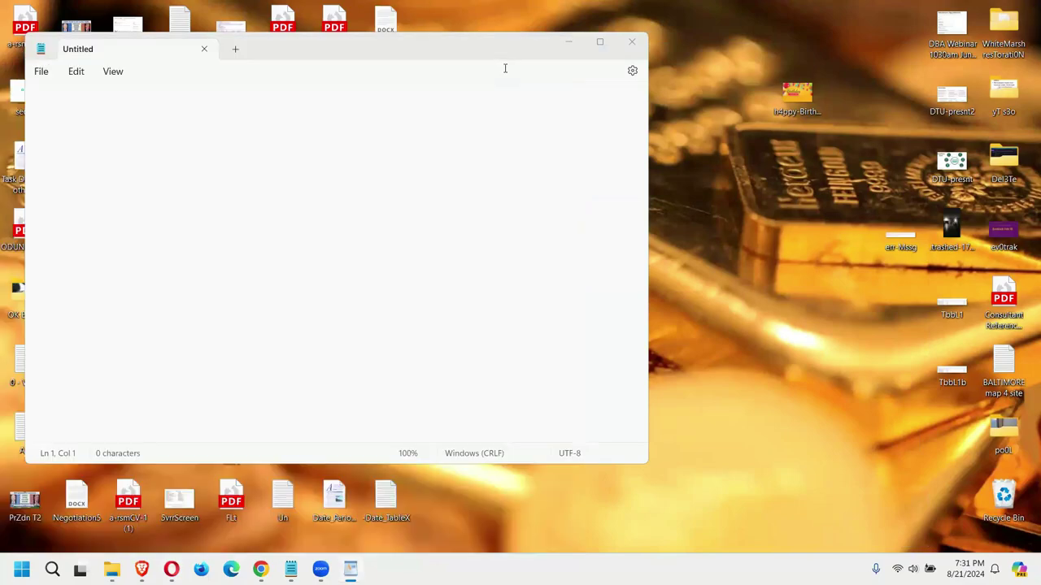
drag(459, 51, 487, 75)
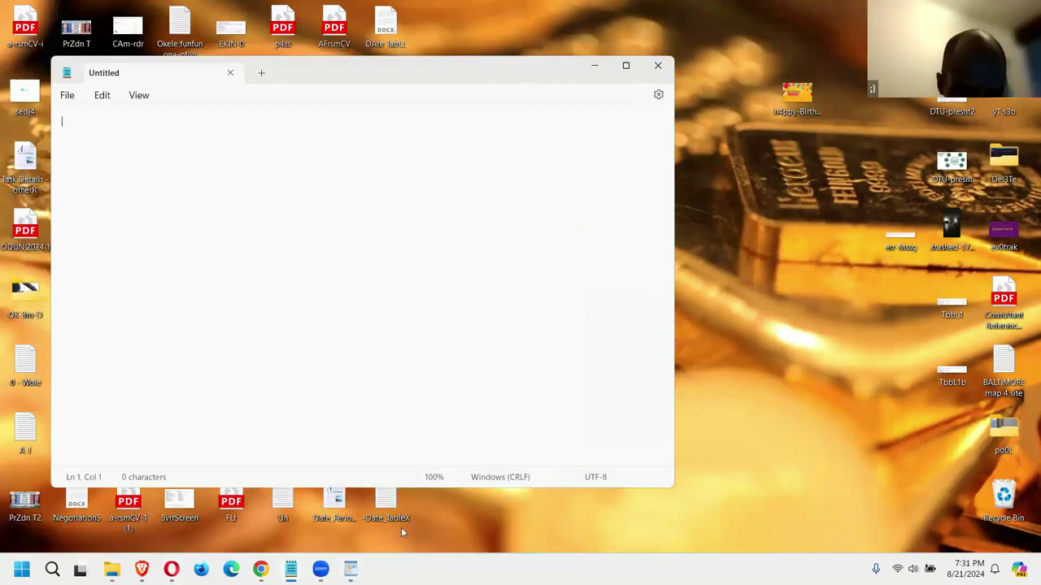
key(alt+Tab)
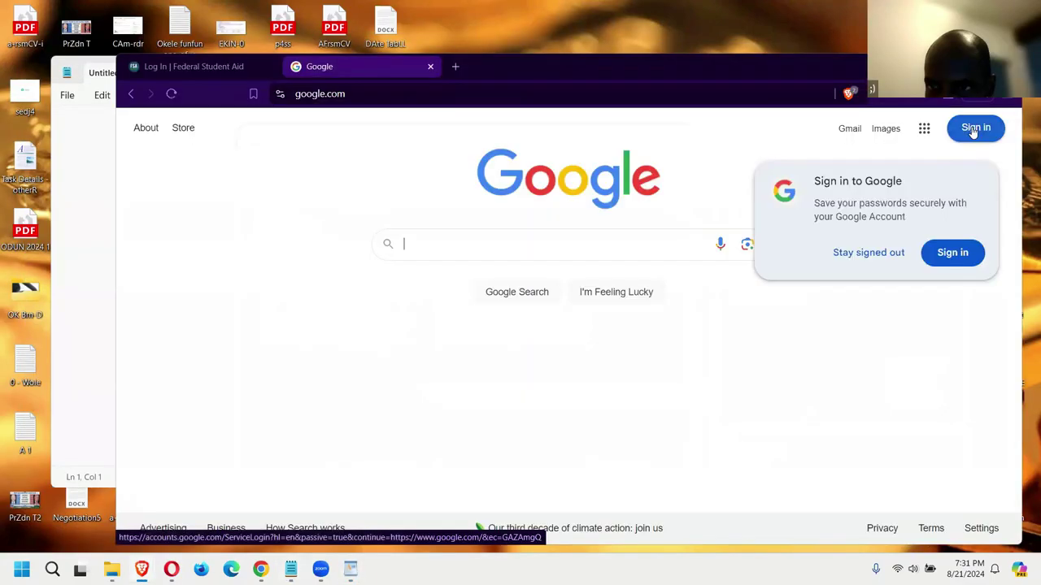
click(974, 128)
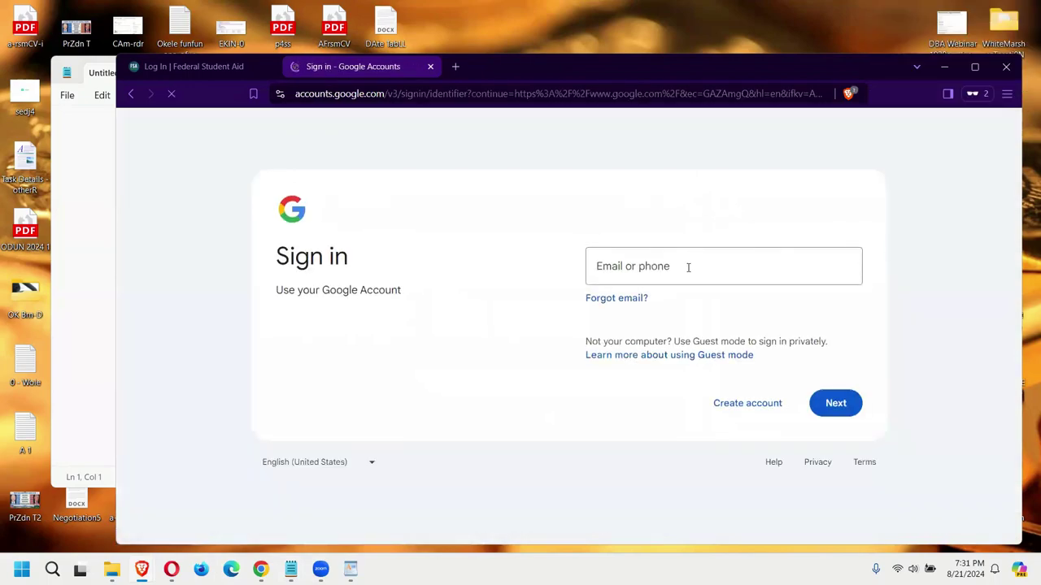
click(688, 267)
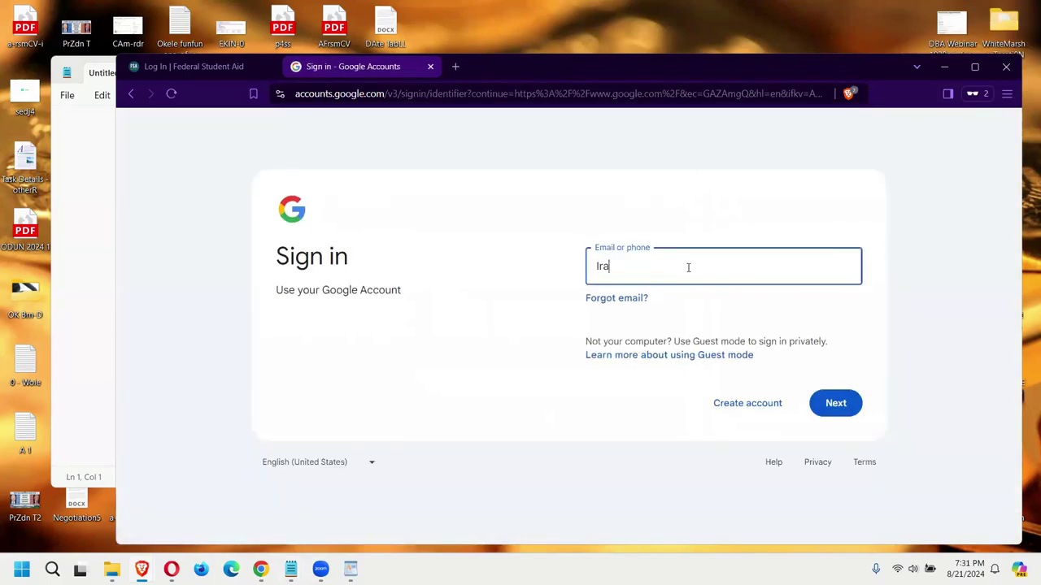
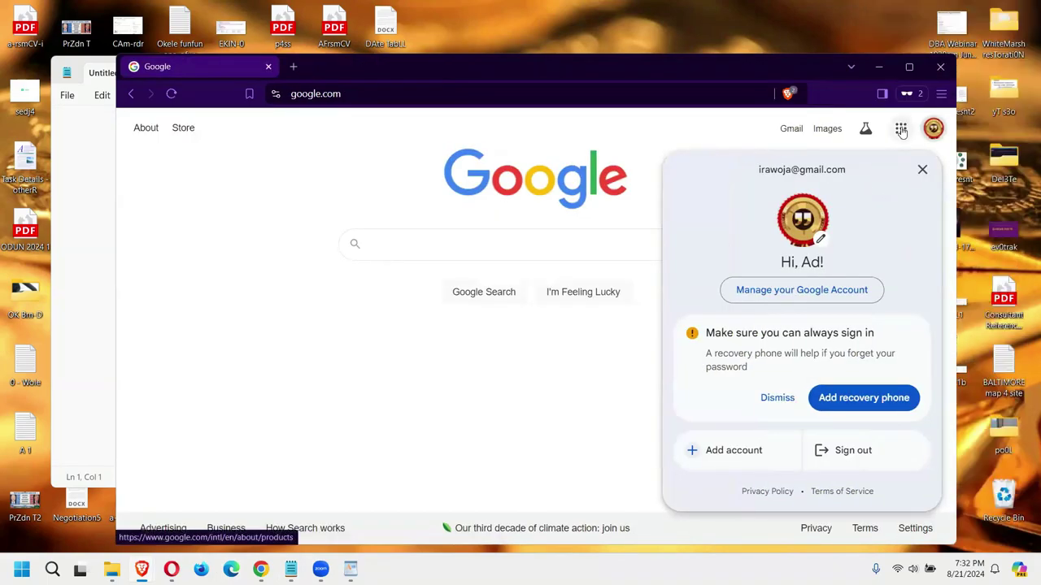
Step: Search 'google ads', open the official Google Ads site and sign in
click(901, 128)
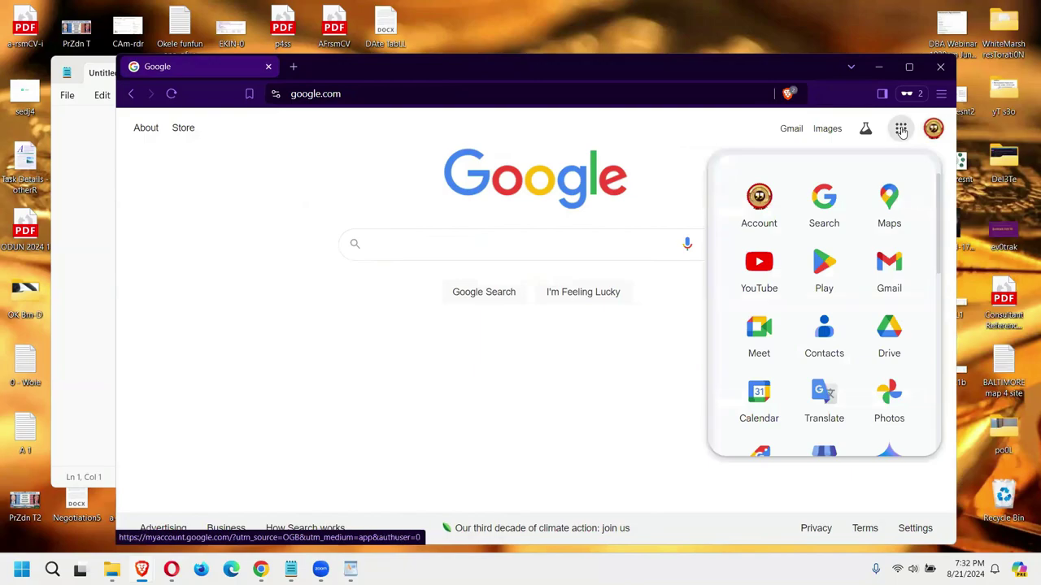
click(455, 245)
text(google ads)
key(Return)
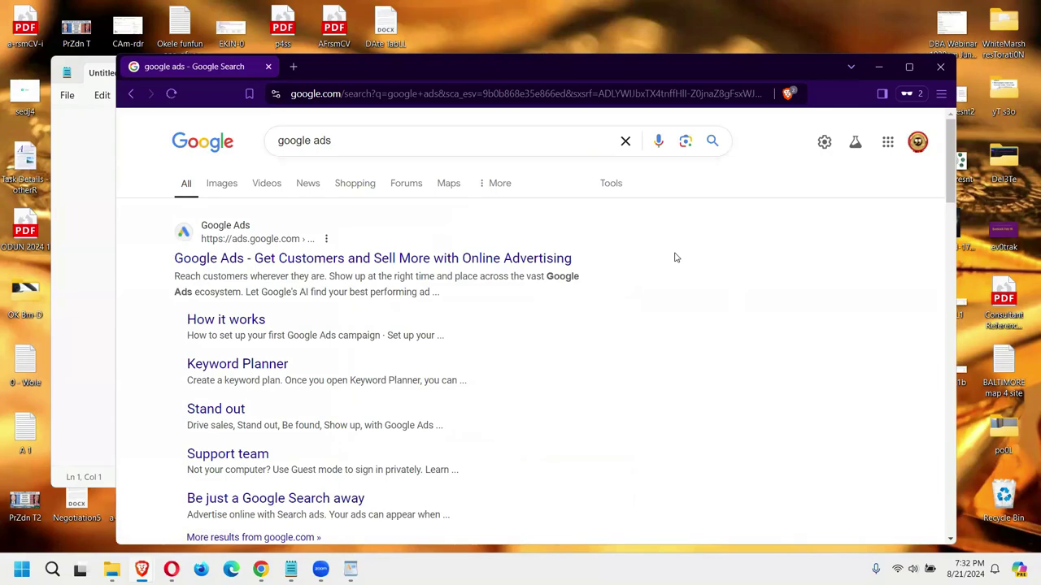
click(322, 258)
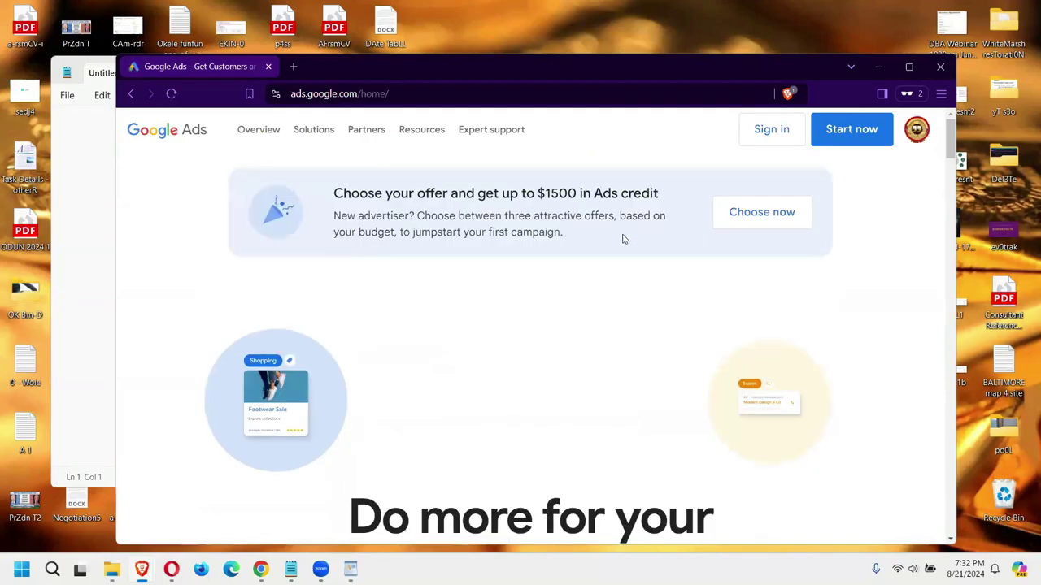
click(780, 131)
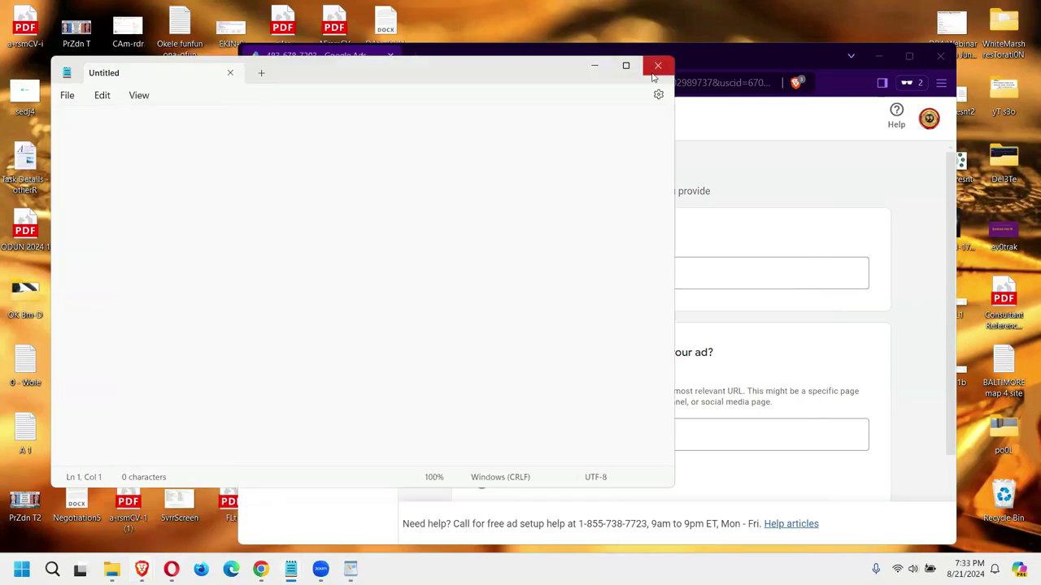
Step: Send a reply asking the customer's email, phone number and how much they'll put down tomorrow
click(660, 66)
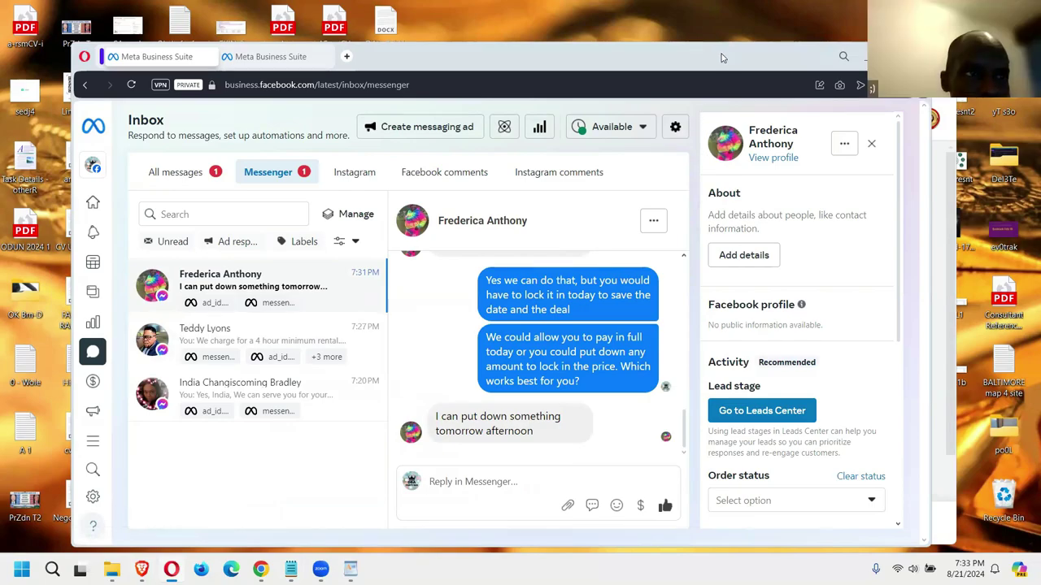
drag(721, 57, 655, 50)
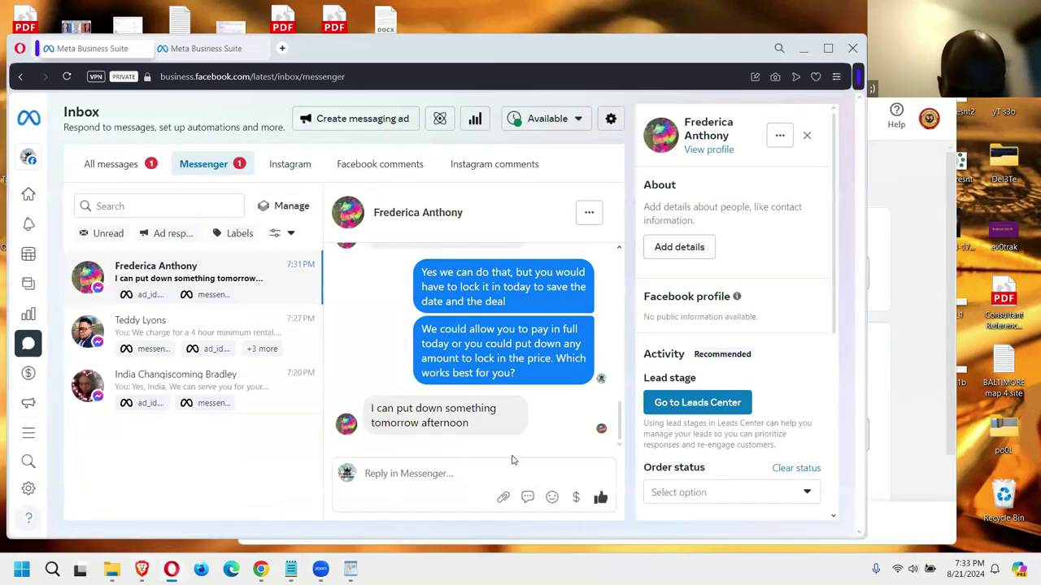
click(489, 480)
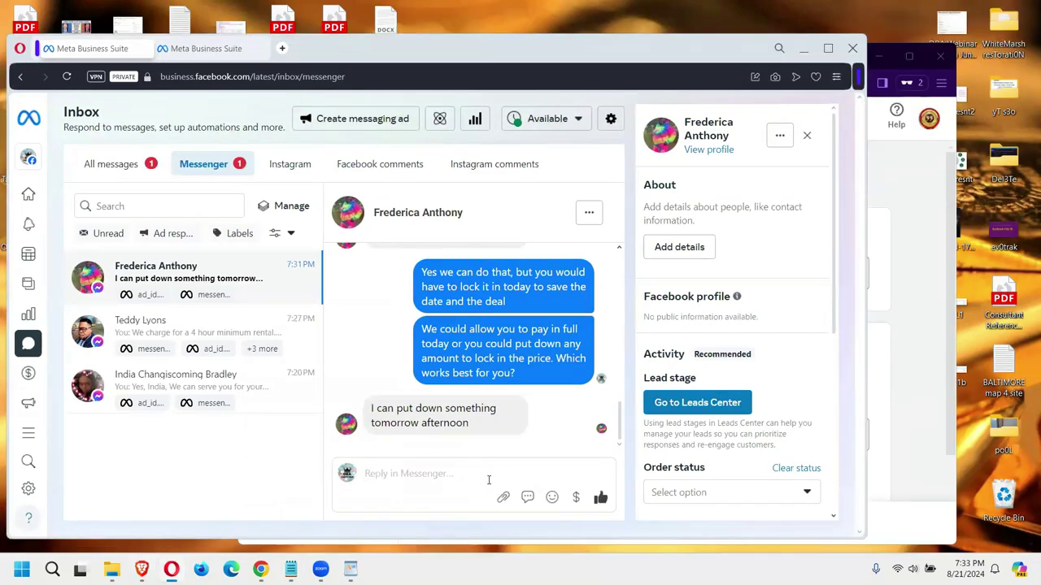
text(Perfect. What is your email and phone number)
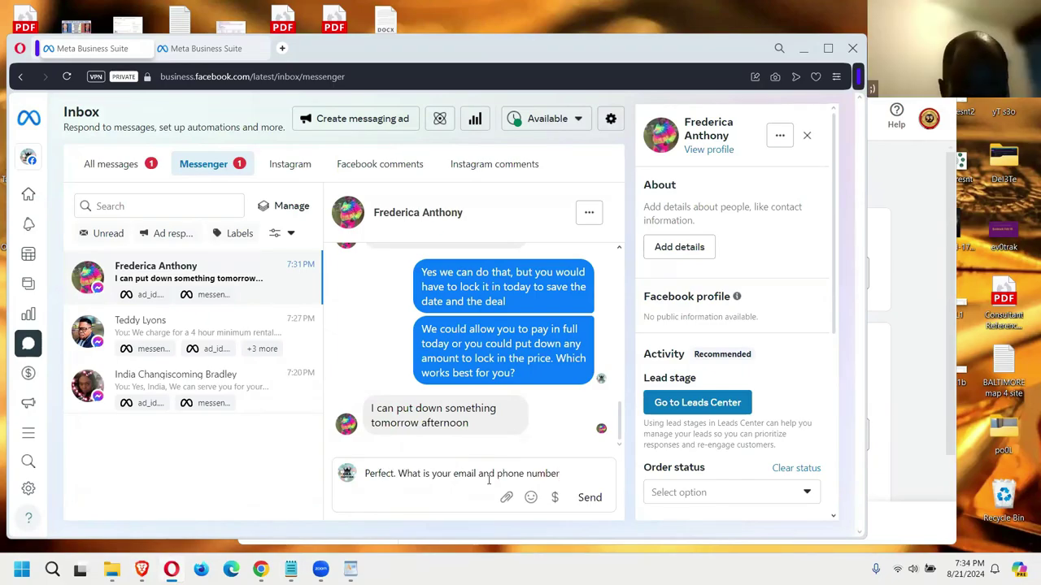
text(, so th)
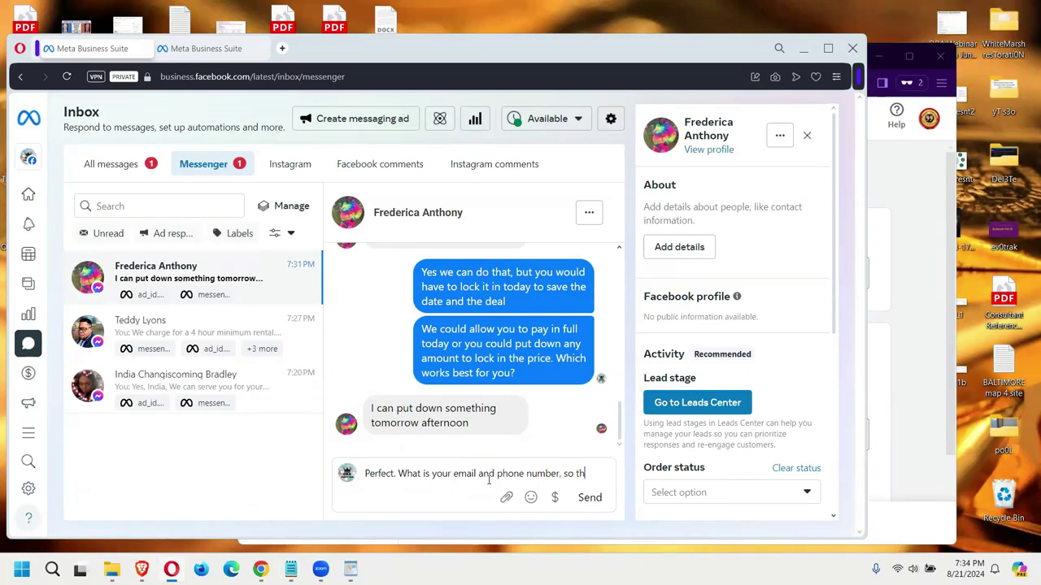
text(at I can conf)
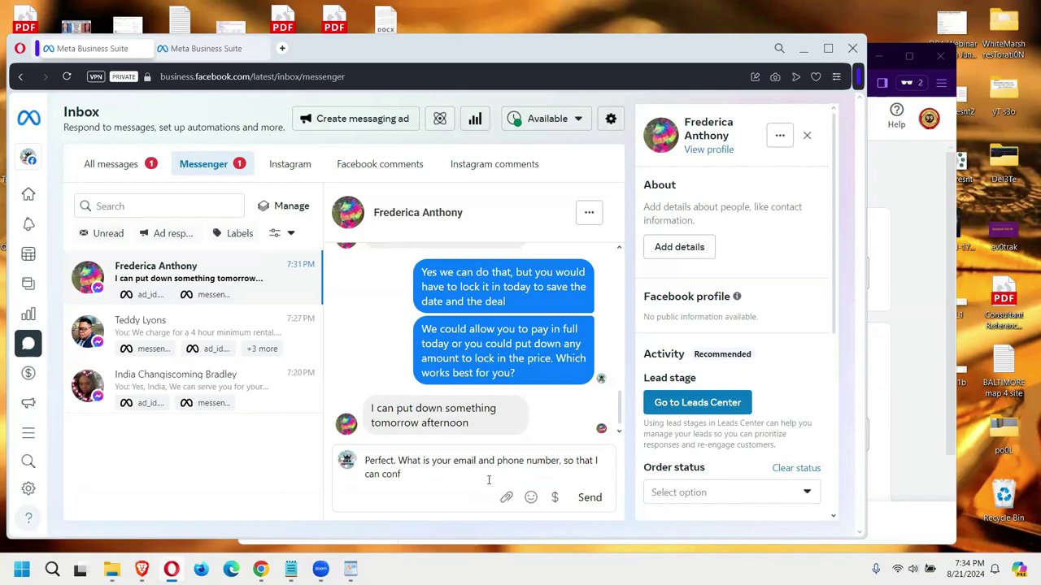
text(irm with you? How much would you be putting down )
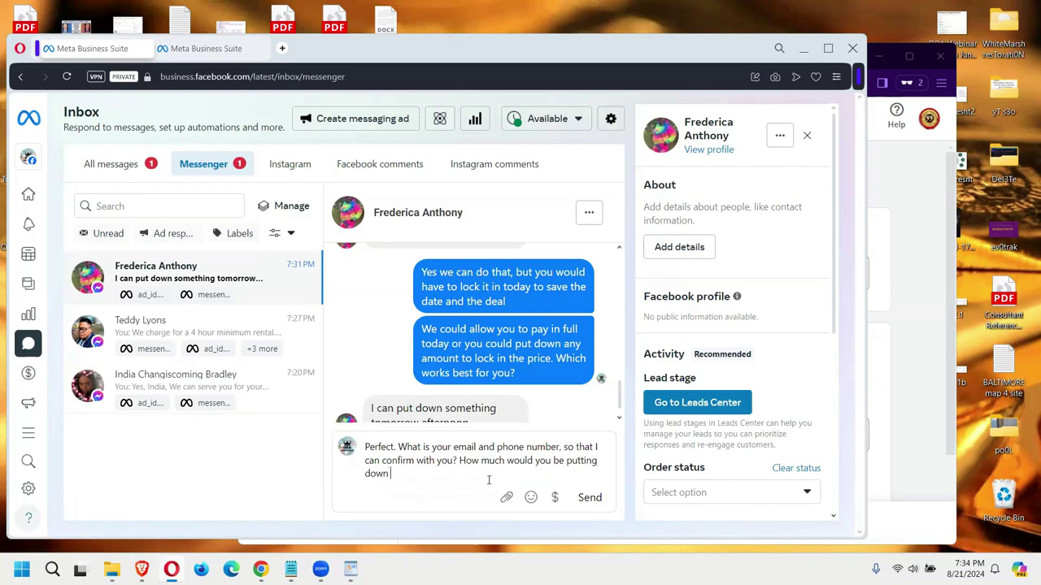
text(tomorrow?)
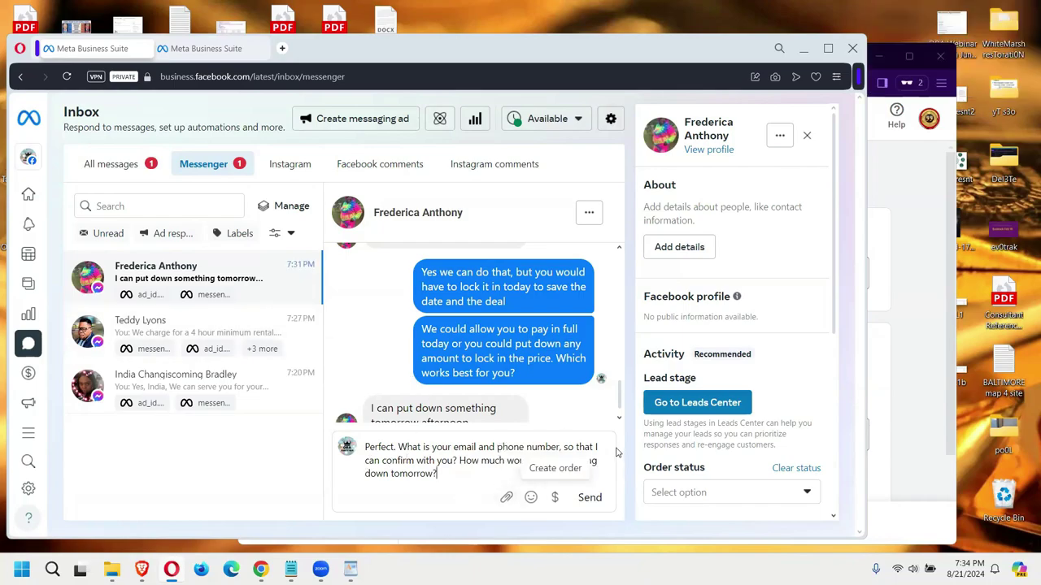
click(589, 497)
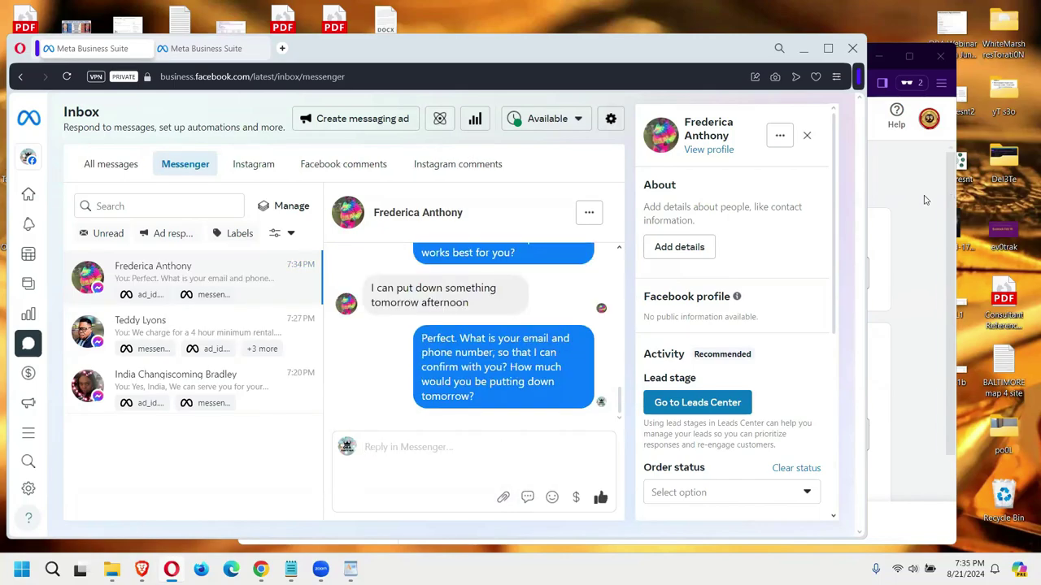
Step: Bring the Google Ads campaign setup to the front, minimize Meta Business Suite, and widen the Google Ads window
click(924, 200)
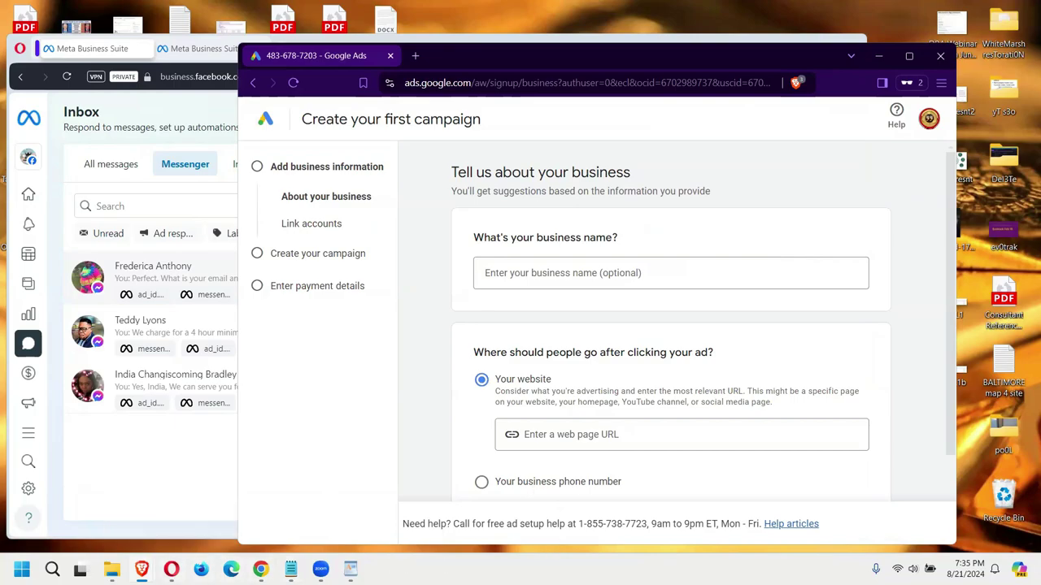
click(163, 455)
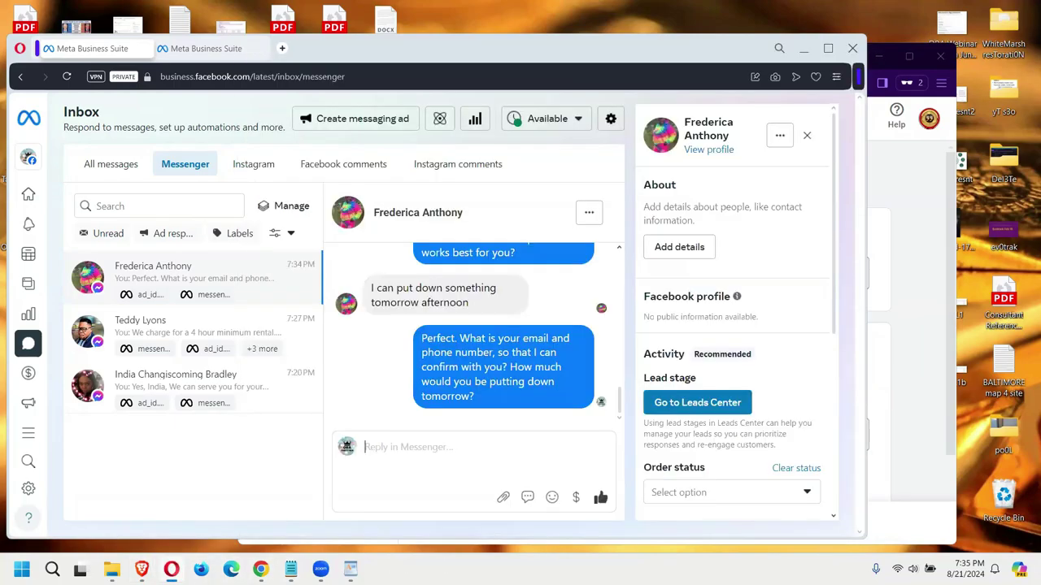
click(798, 48)
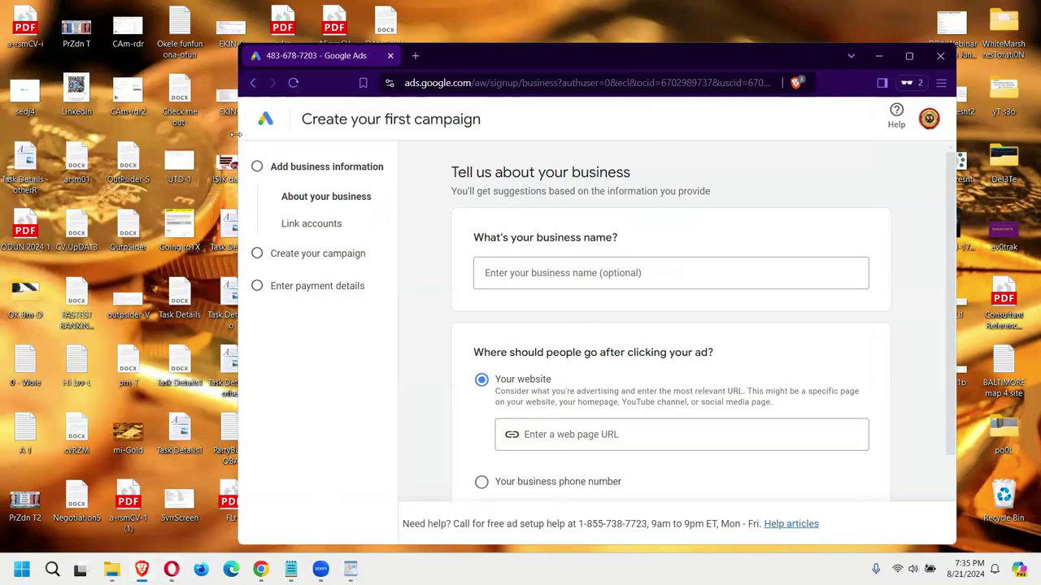
drag(236, 134, 208, 134)
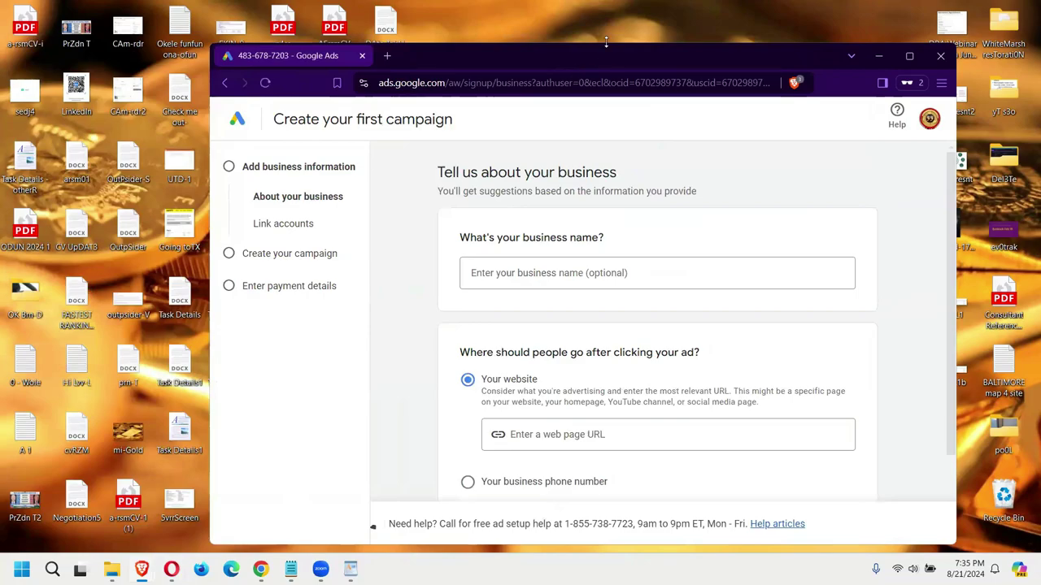
drag(605, 42, 606, 39)
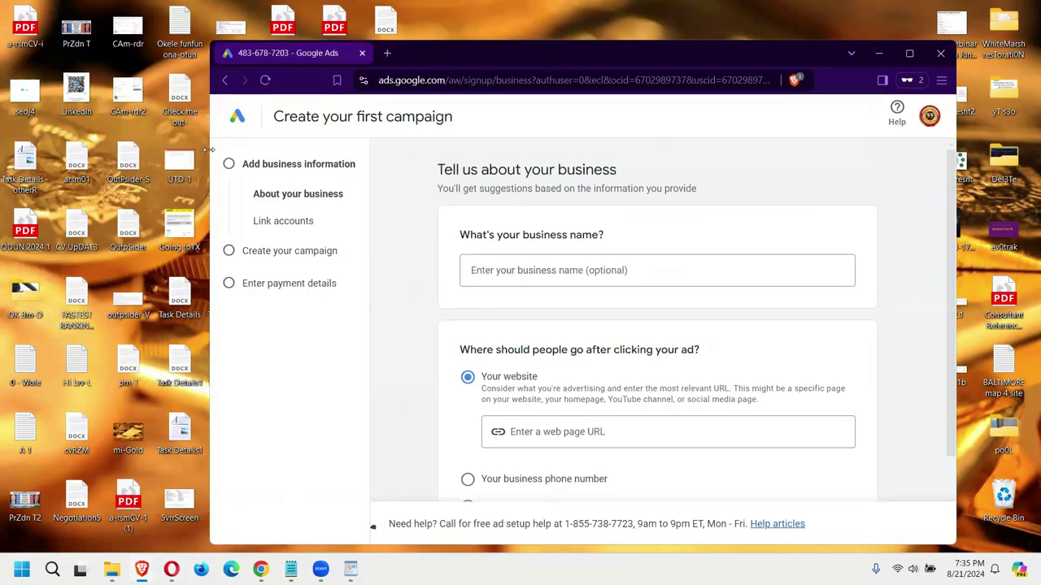
drag(209, 149, 203, 149)
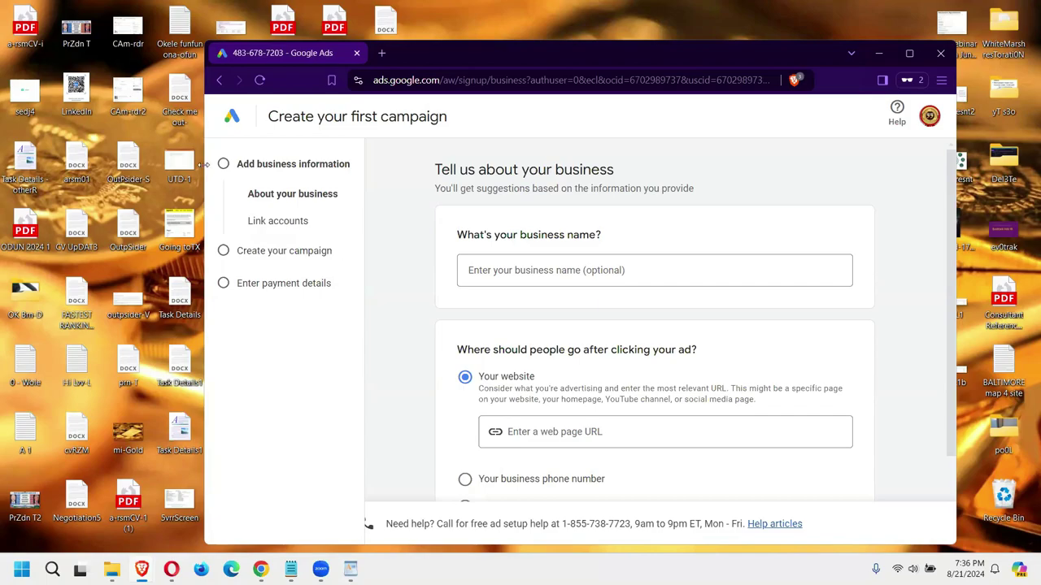
drag(204, 165, 158, 164)
Step: Enter the business name in the business name field, then return to the Meta Business Suite inbox
click(507, 270)
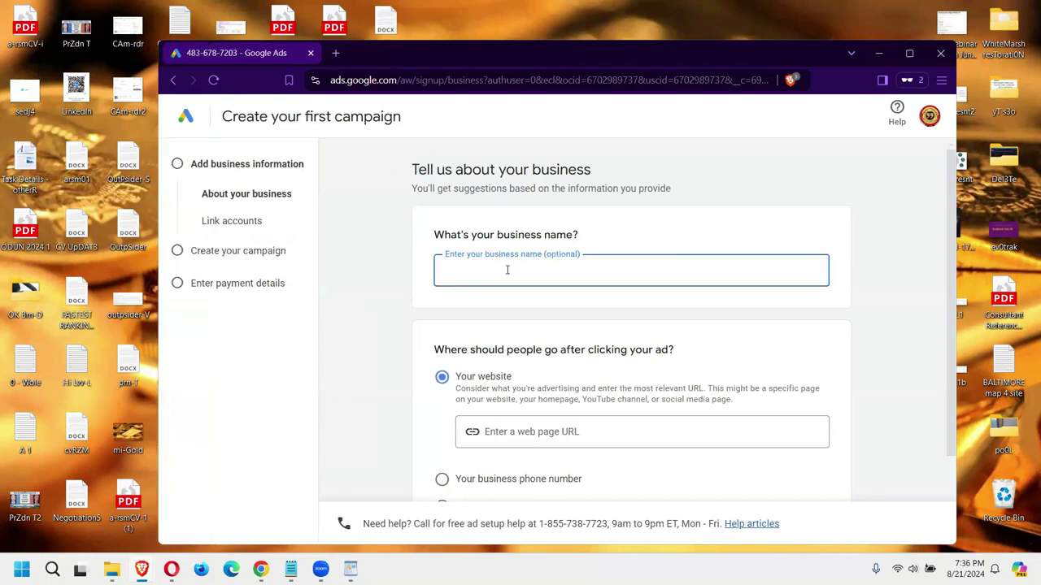
text(Oba PArt)
key(BackSpace)
key(BackSpace)
key(BackSpace)
key(BackSpace)
key(BackSpace)
key(BackSpace)
key(BackSpace)
key(BackSpace)
scroll(654, 258, down, 1)
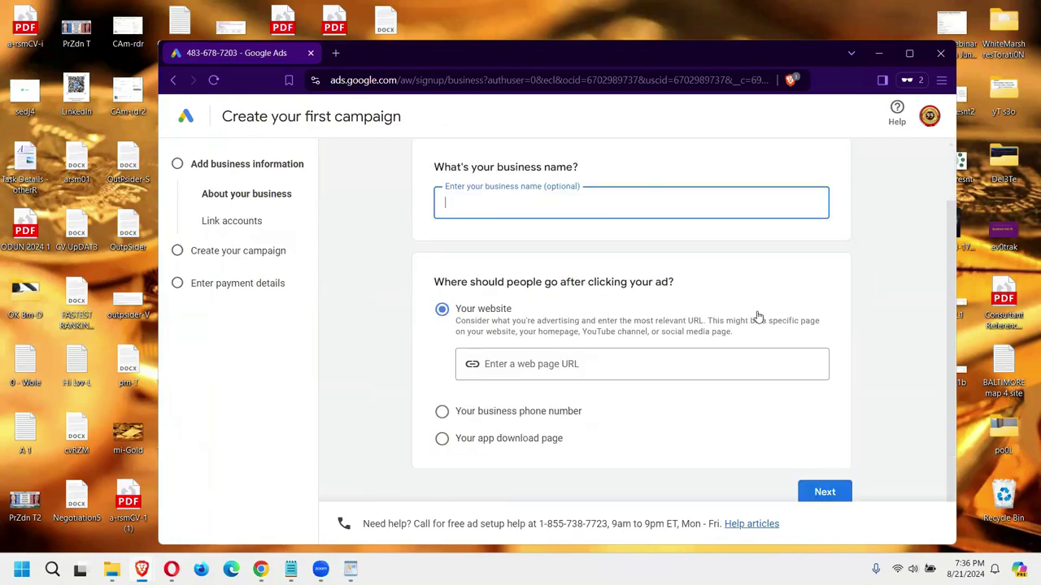
text(Ade)
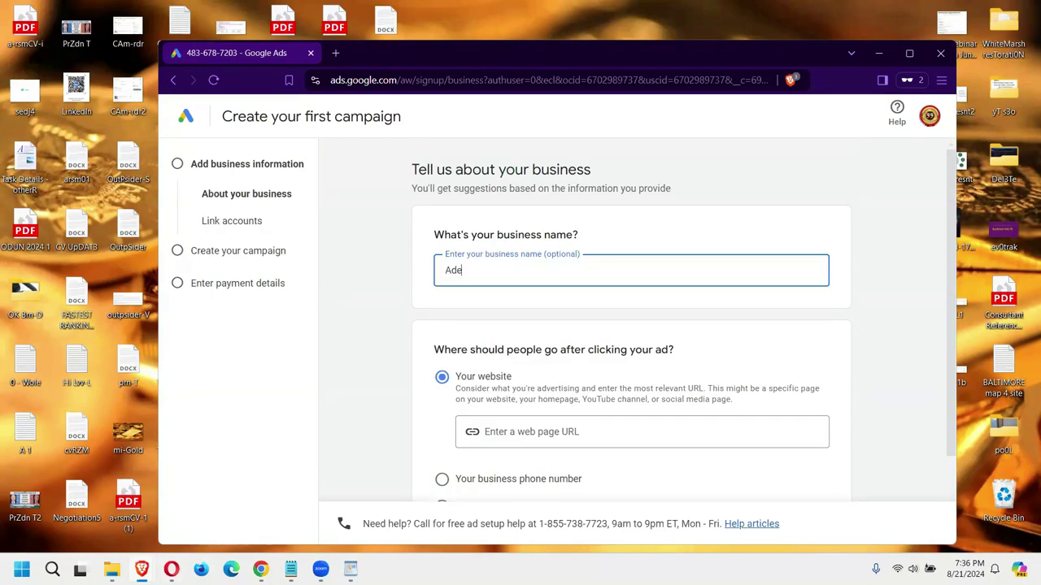
click(170, 569)
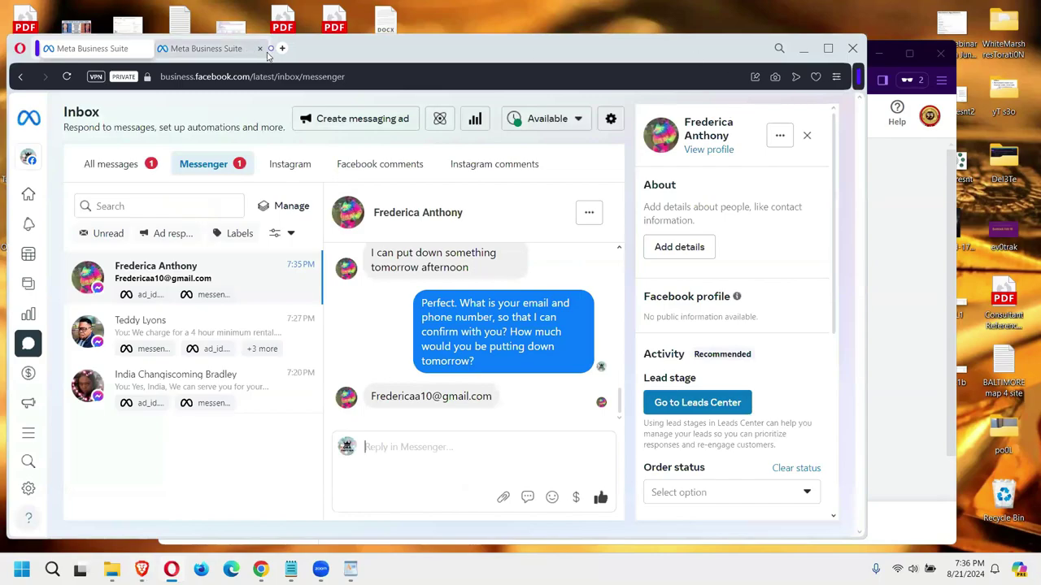
click(282, 48)
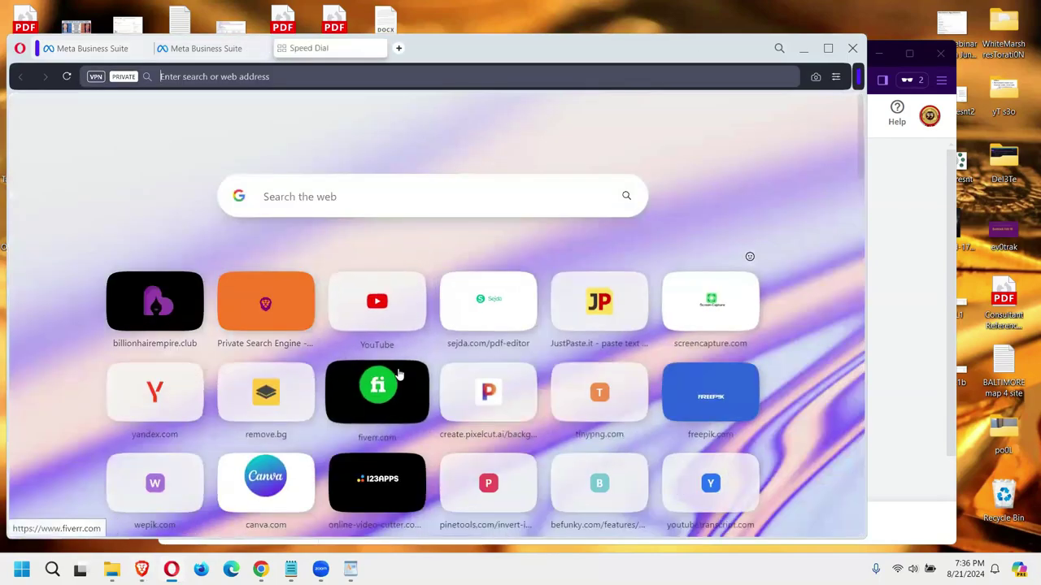
click(519, 283)
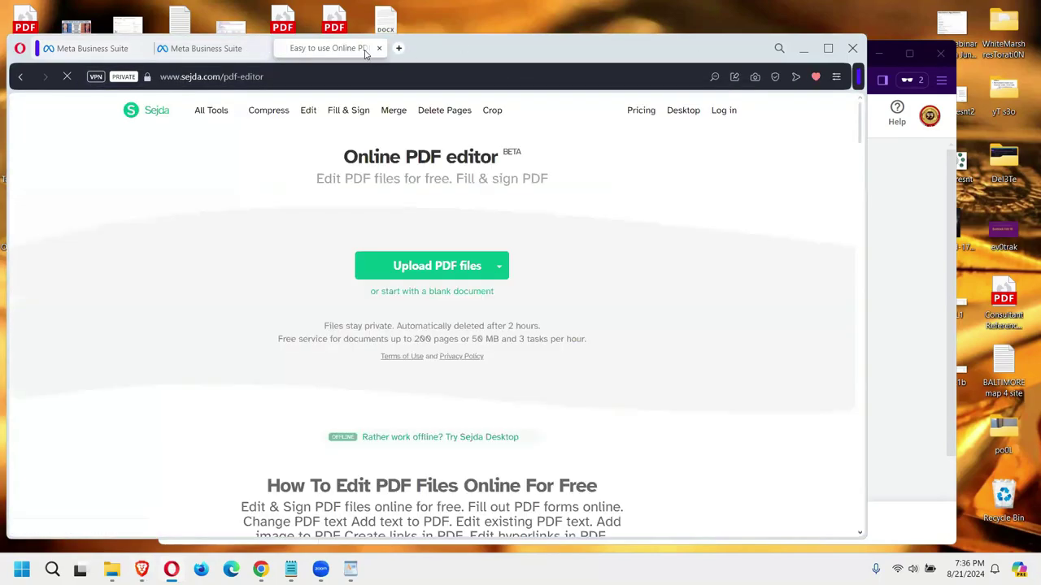
click(378, 48)
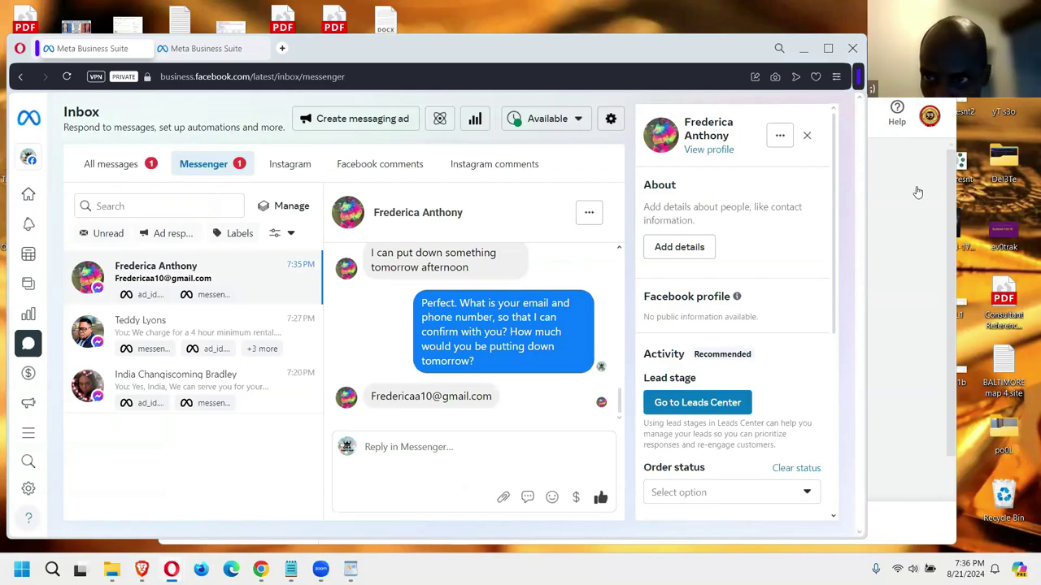
Step: Send the customer a reply asking for their number in case the price decreases, then return to Google Ads
click(895, 53)
scroll(601, 385, down, 2)
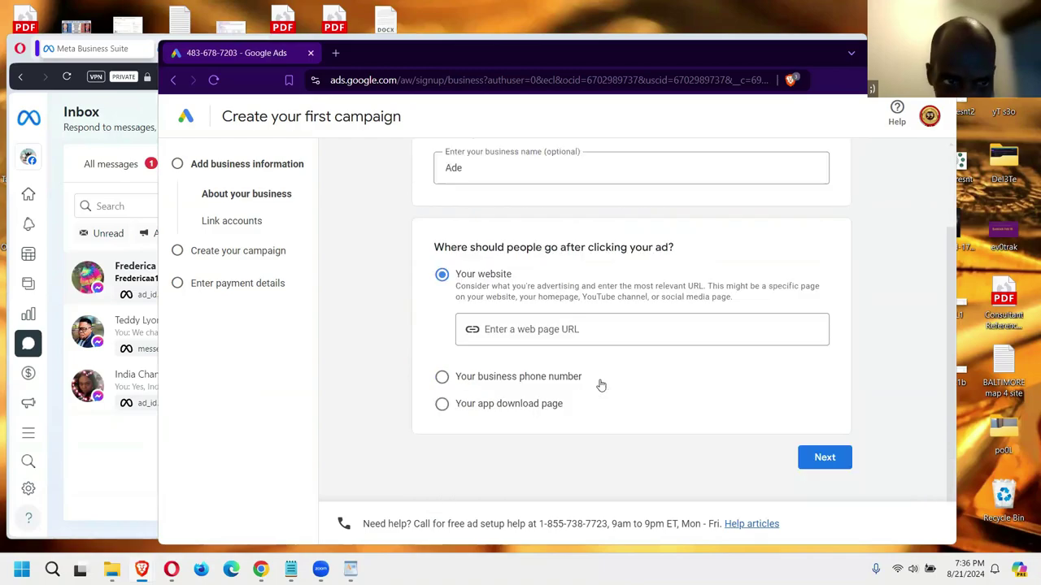
click(132, 477)
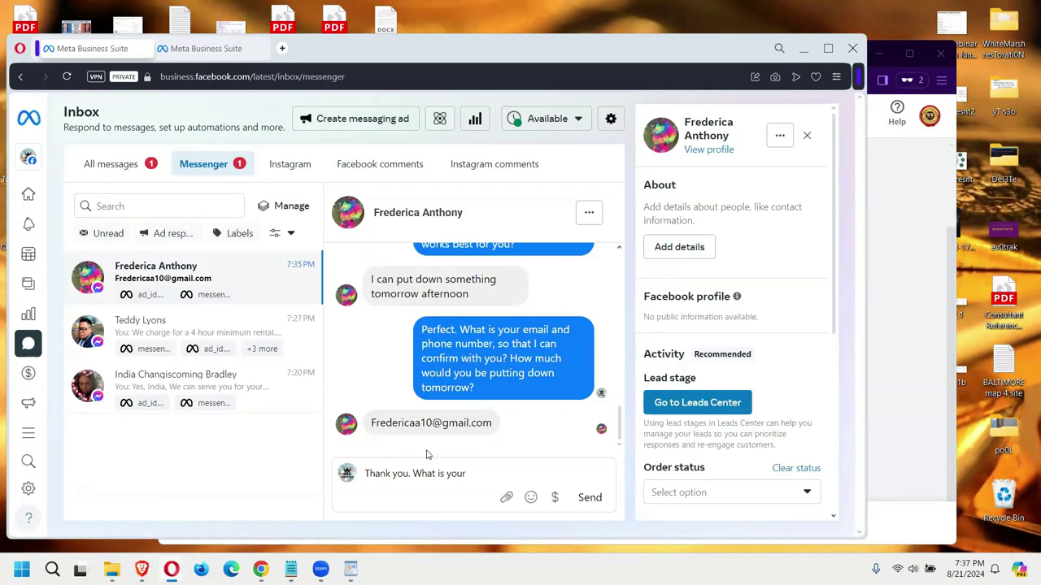
text(number just in case)
text(we have)
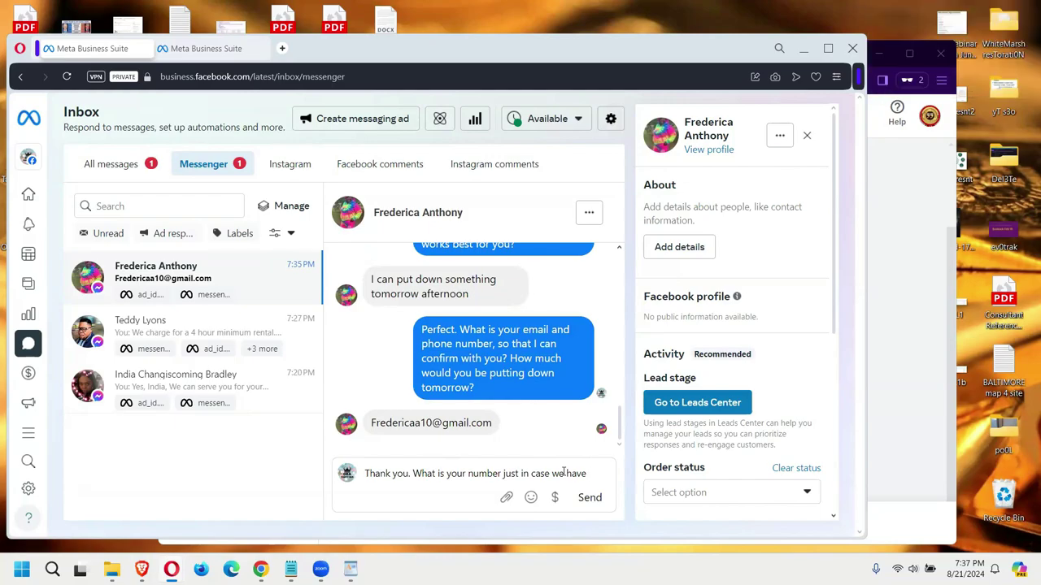
text( a price a decrease as we get closer to the date?)
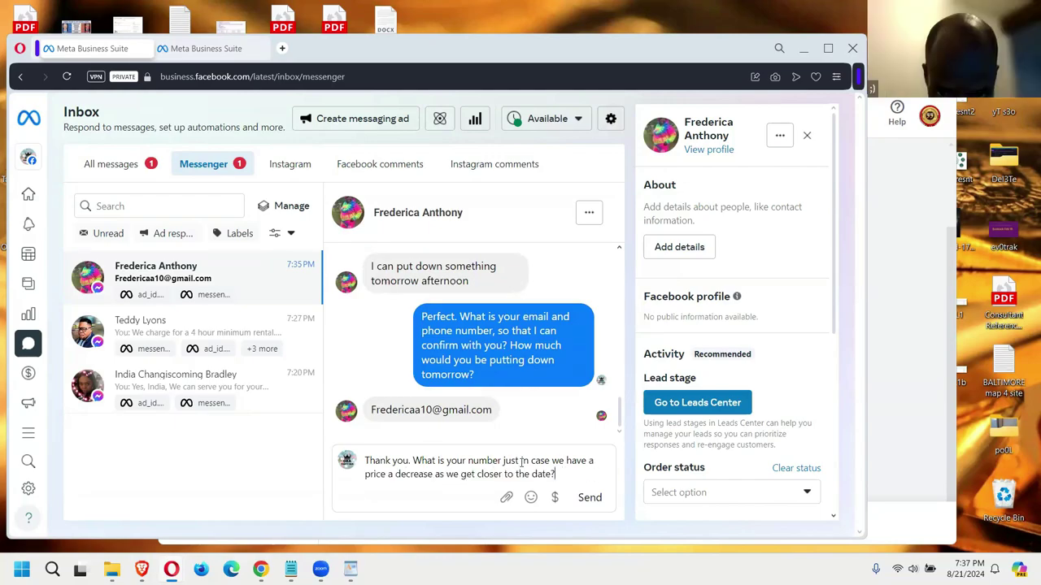
click(588, 500)
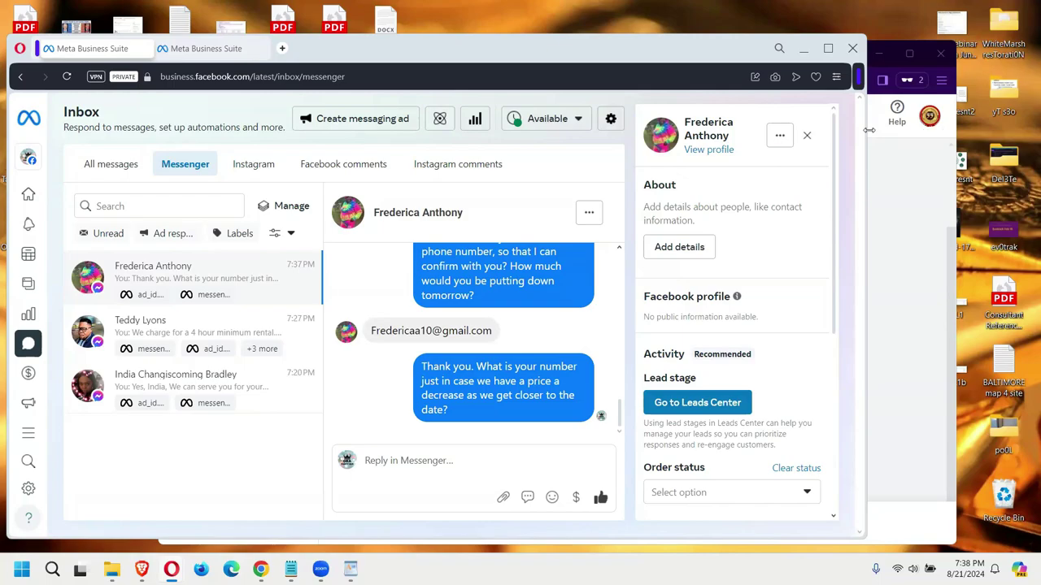
click(912, 191)
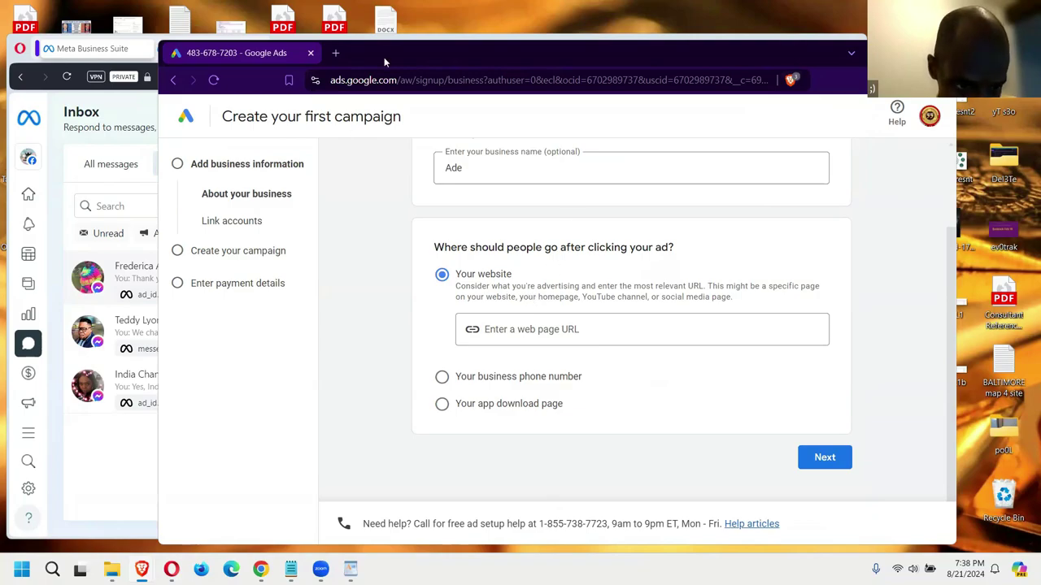
drag(384, 57, 410, 55)
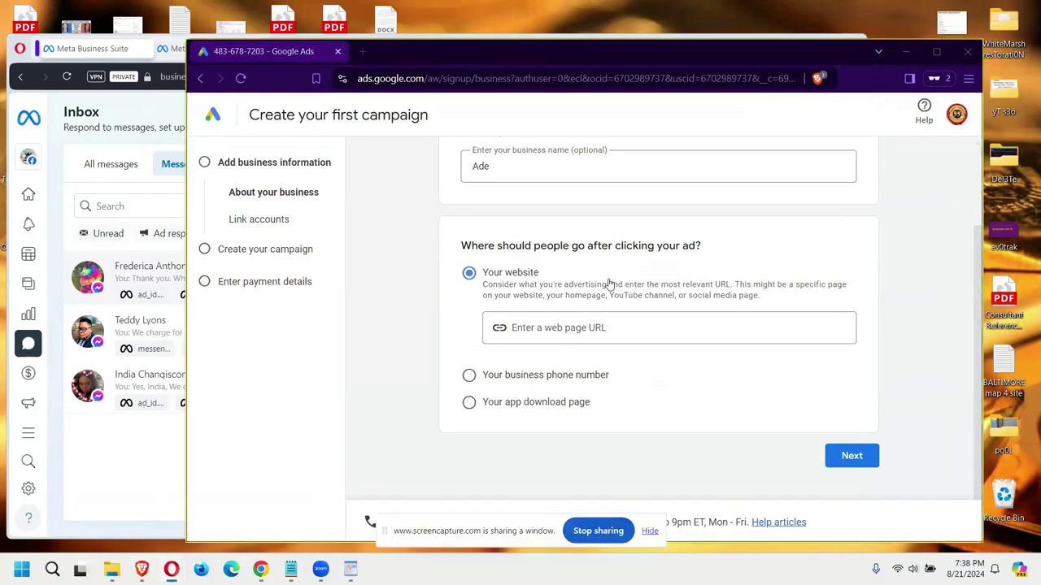
scroll(474, 155, up, 2)
scroll(474, 154, down, 2)
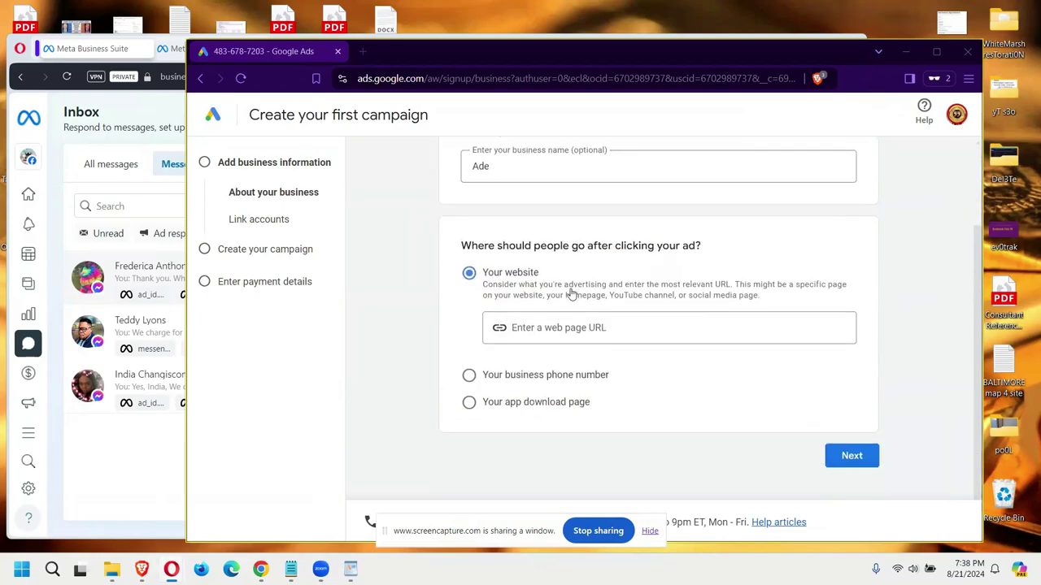
click(594, 330)
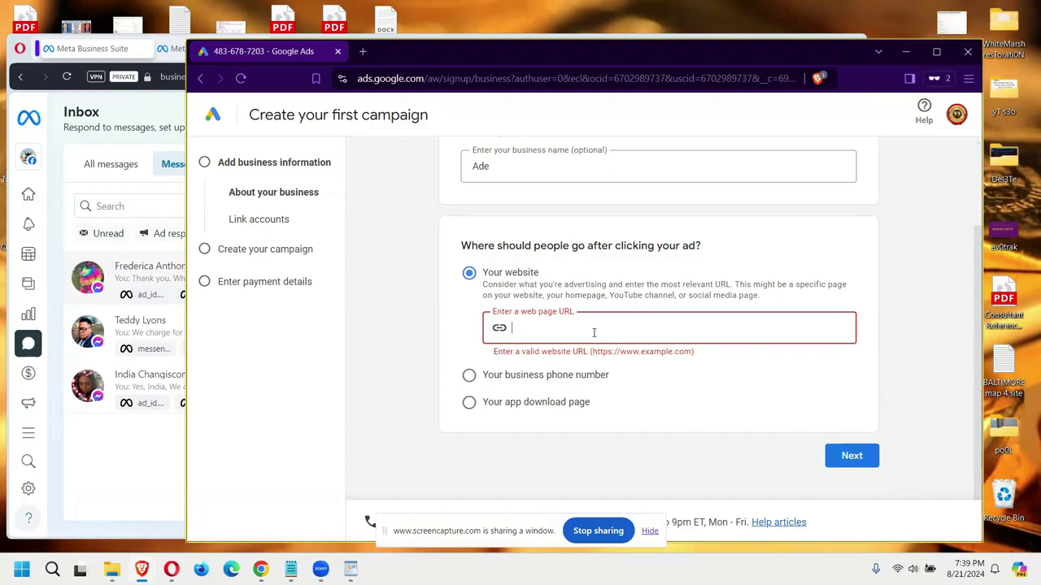
text(www)
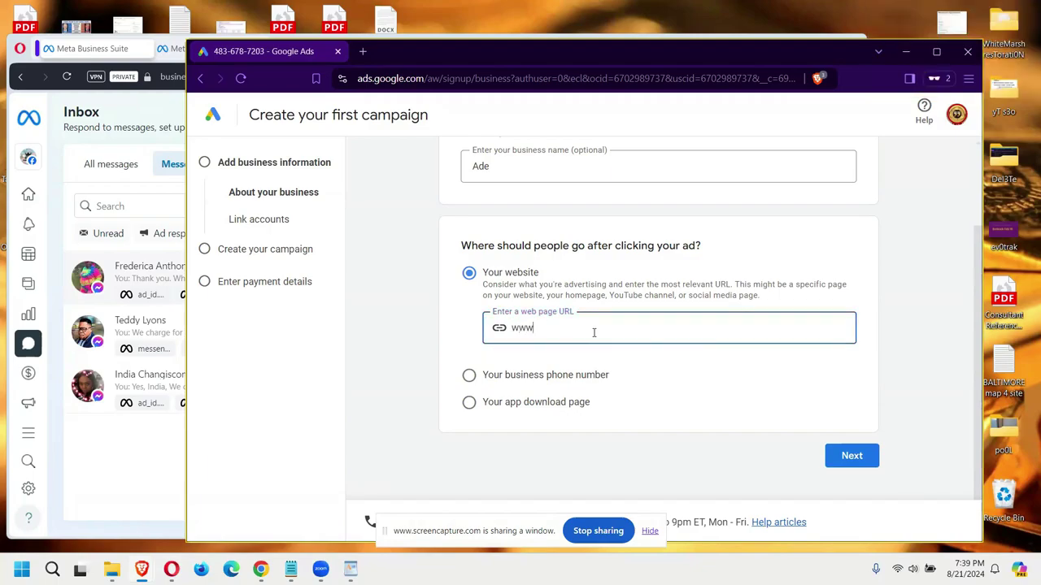
text(.obapartbus.com)
drag(605, 329, 556, 340)
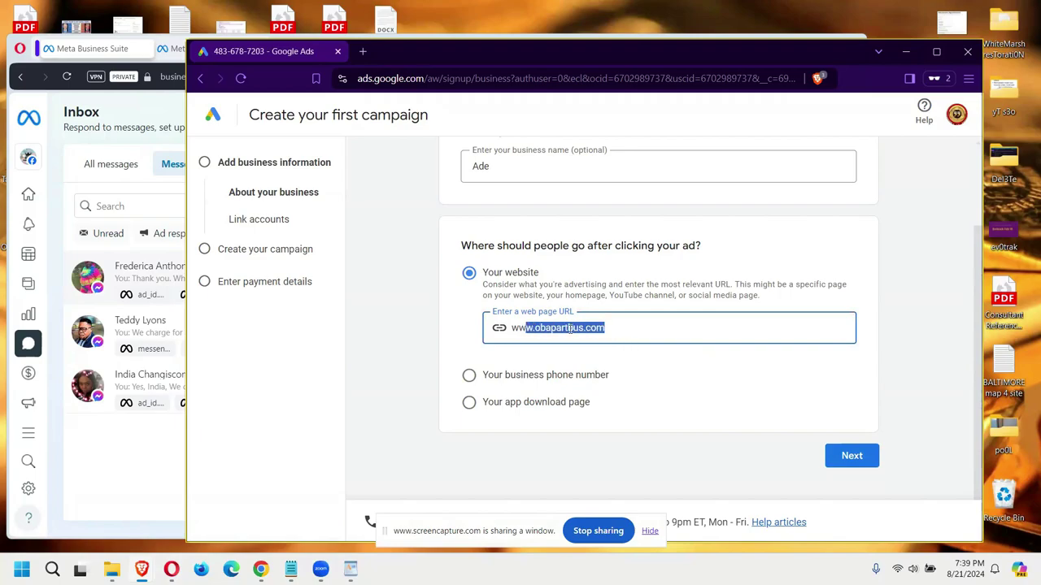
click(569, 329)
text(y)
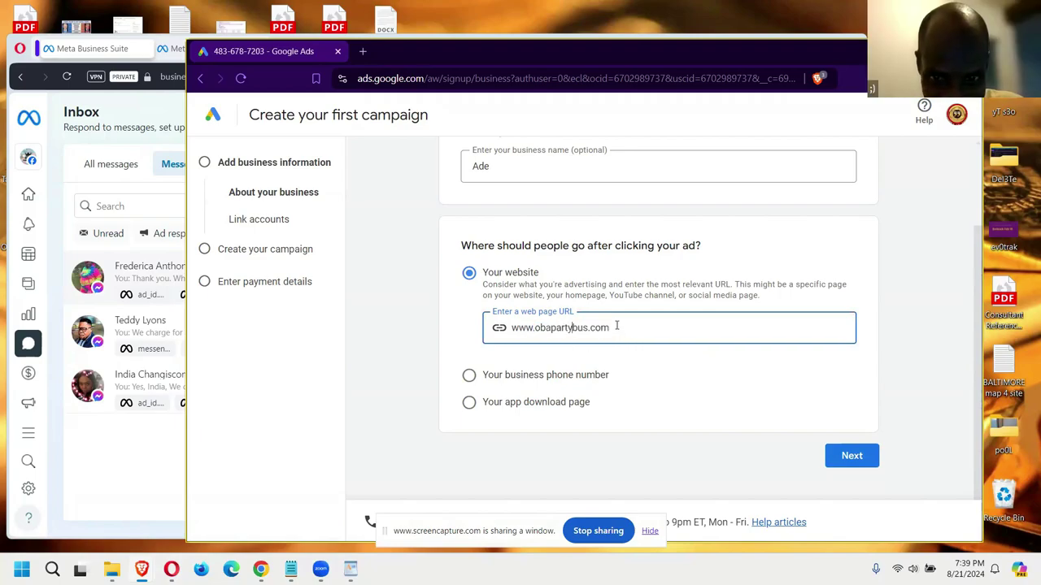
drag(610, 329, 456, 51)
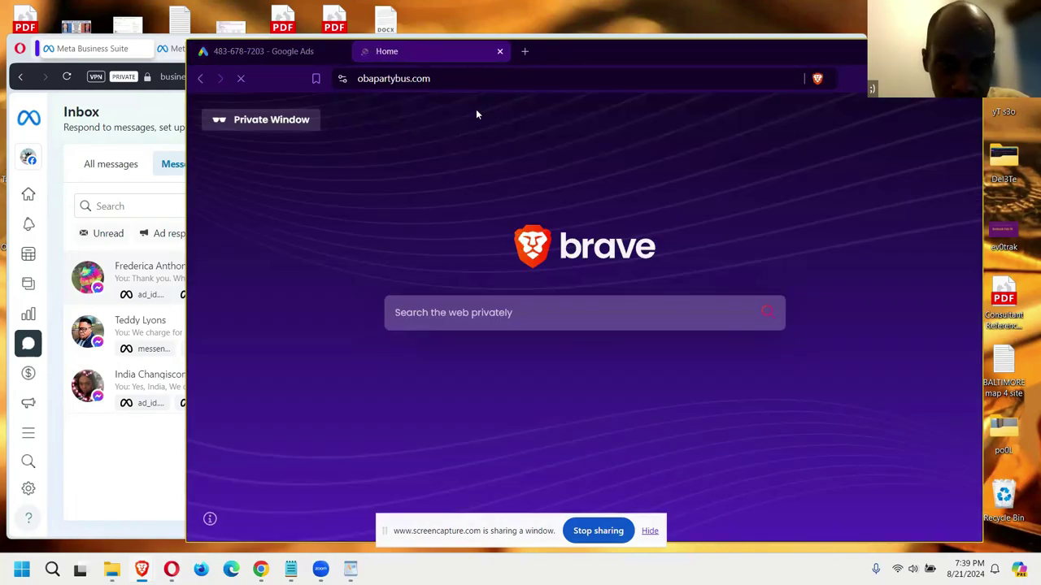
click(434, 78)
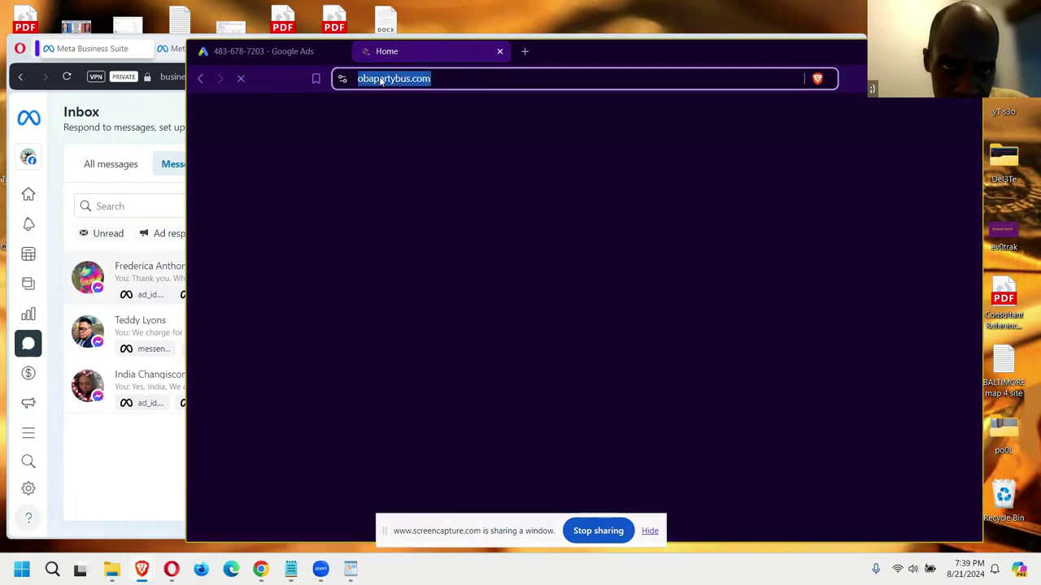
right_click(379, 78)
key(Escape)
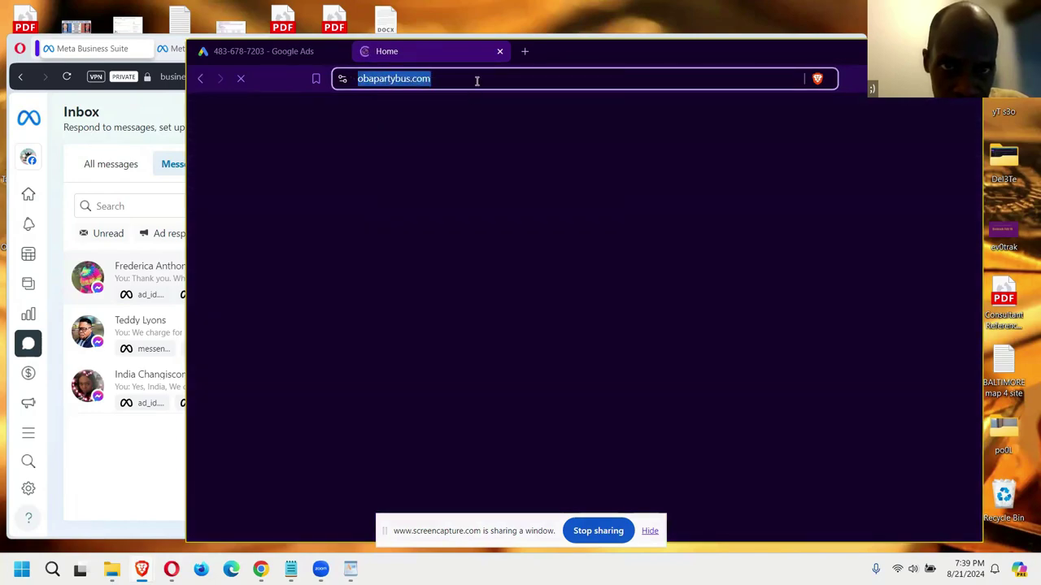
click(476, 78)
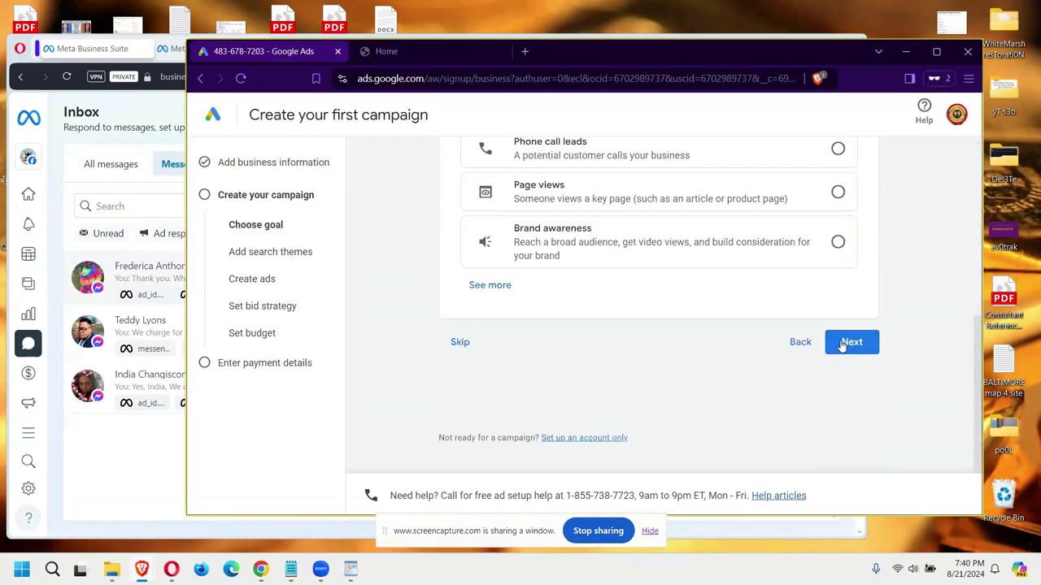
Step: Continue past the Choose goal page to the Performance Max search themes step
click(842, 344)
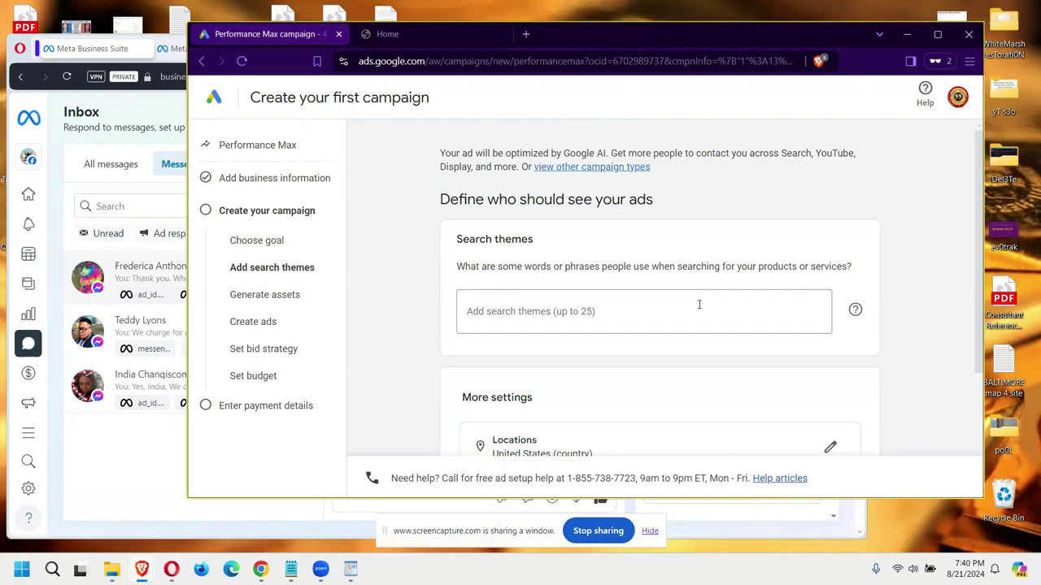
Step: Add 'PartyBus' as a search theme and continue to the Generate assets step
click(698, 305)
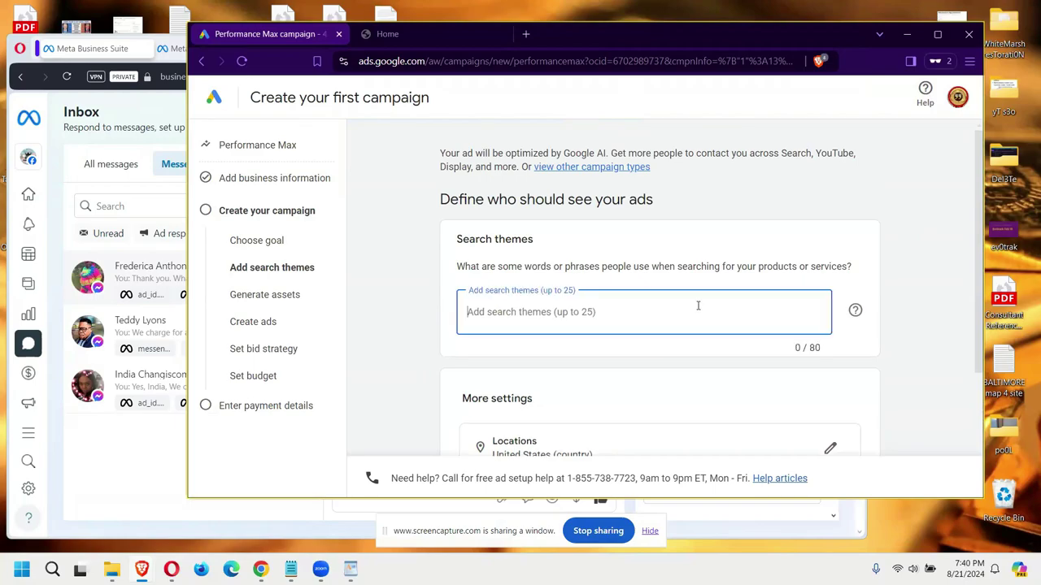
text(Part)
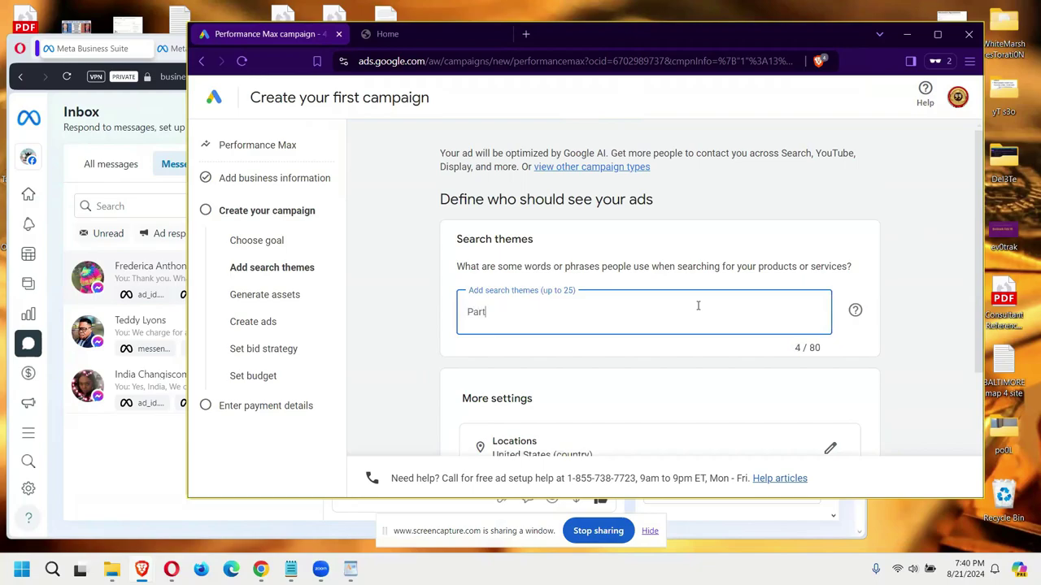
text(yBus)
scroll(712, 299, down, 2)
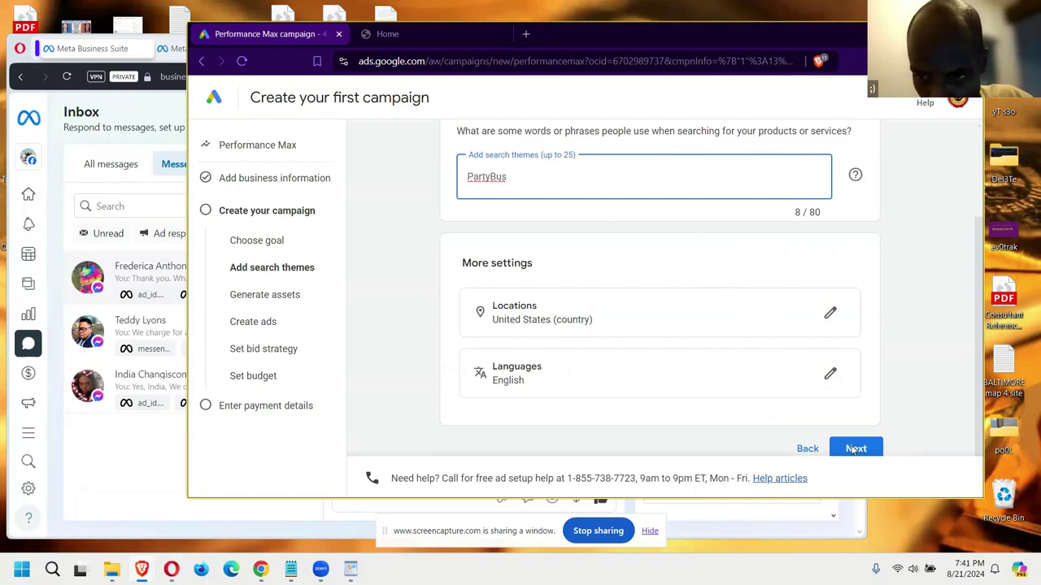
scroll(845, 374, down, 1)
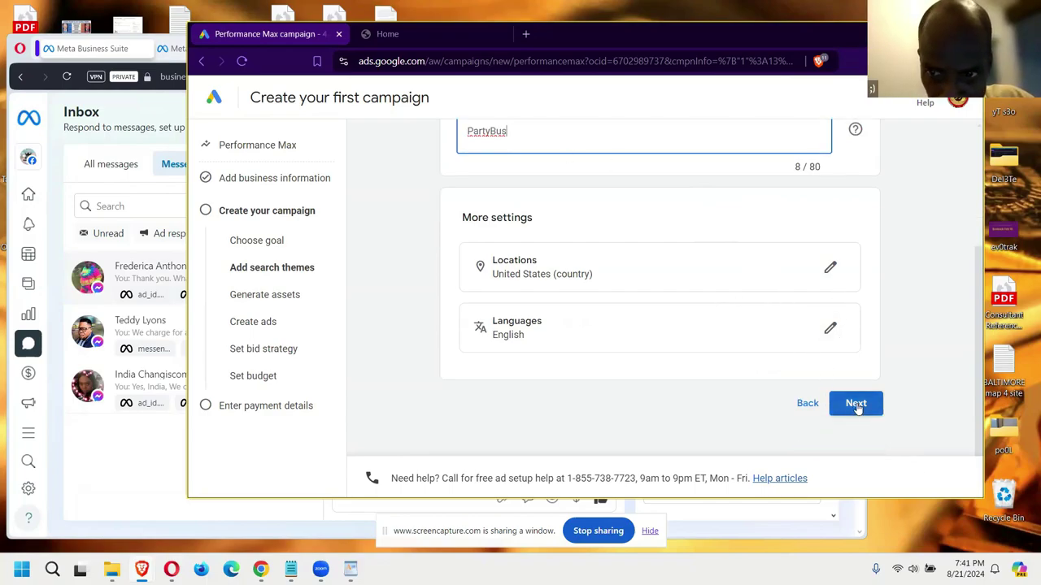
click(856, 405)
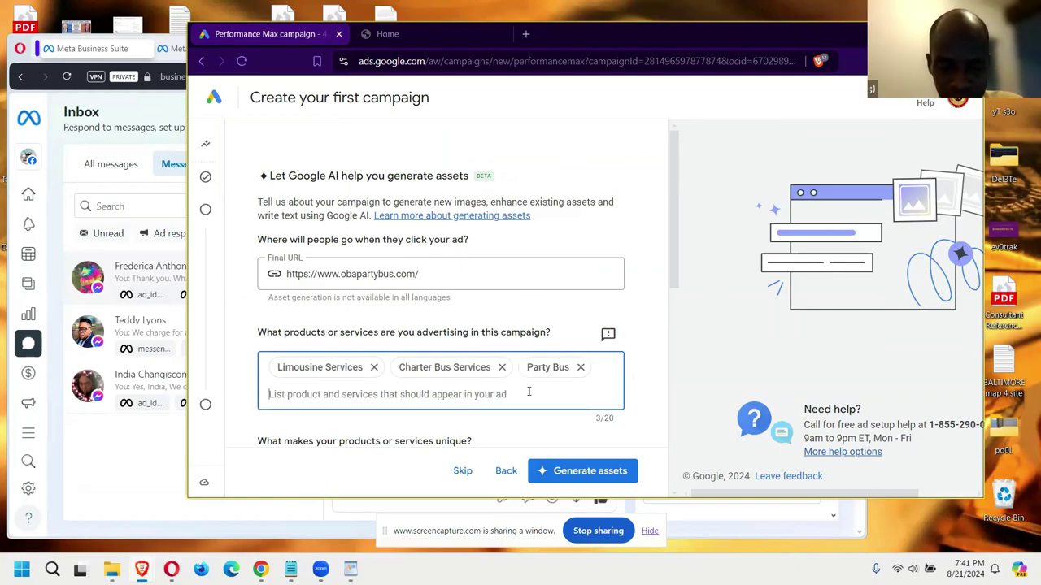
Step: Copy the intro paragraph from the party bus website
scroll(651, 329, down, 3)
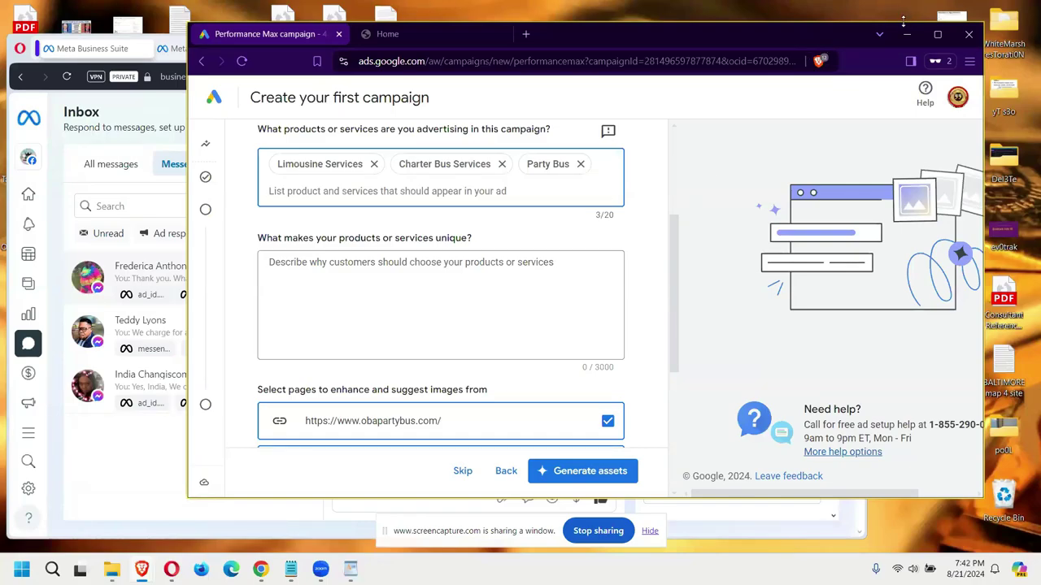
drag(630, 50, 630, 52)
click(427, 60)
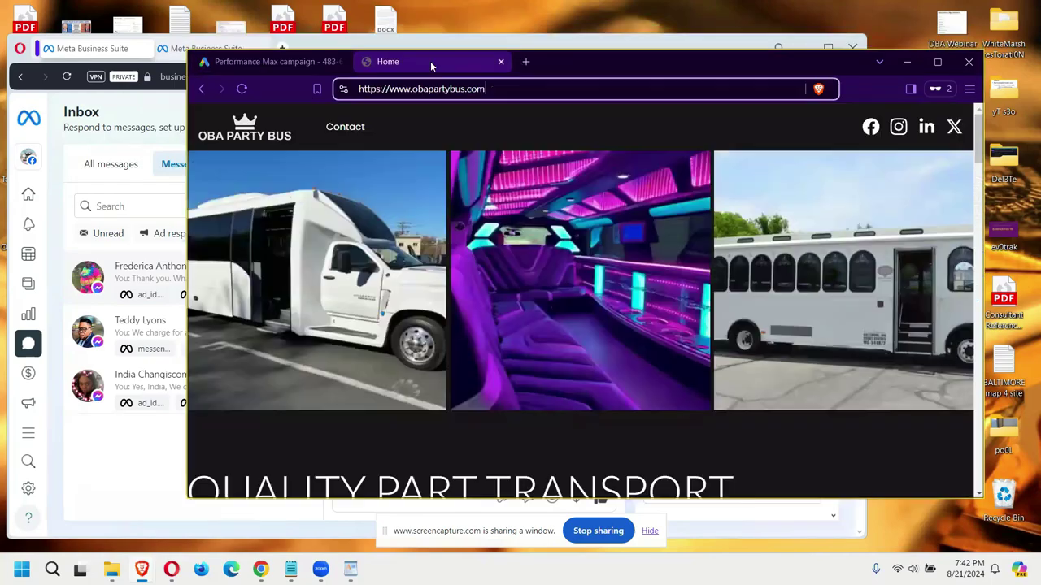
scroll(573, 268, down, 5)
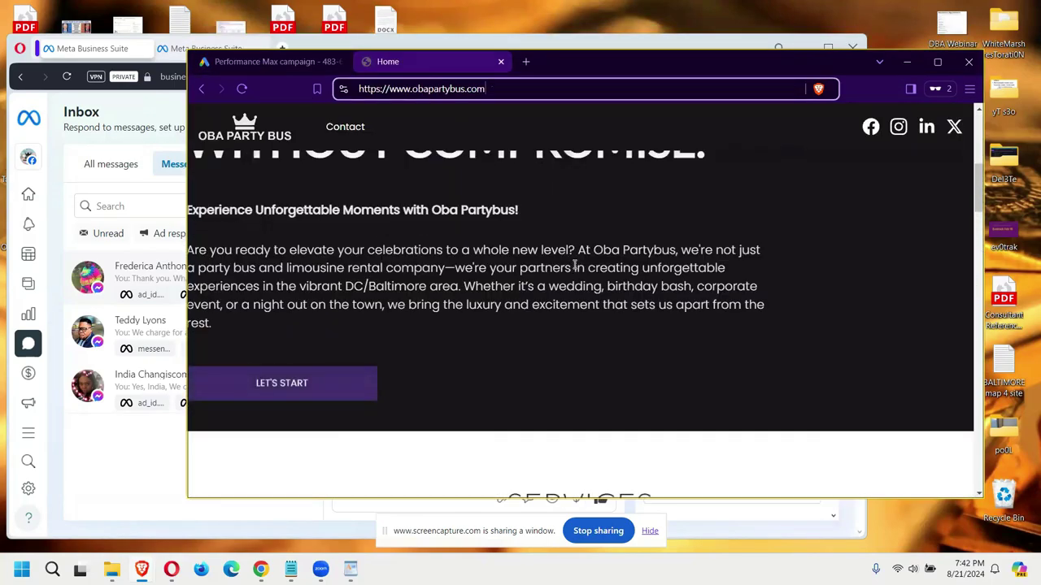
drag(212, 325, 164, 249)
key(ctrl+c)
right_click(269, 269)
click(285, 275)
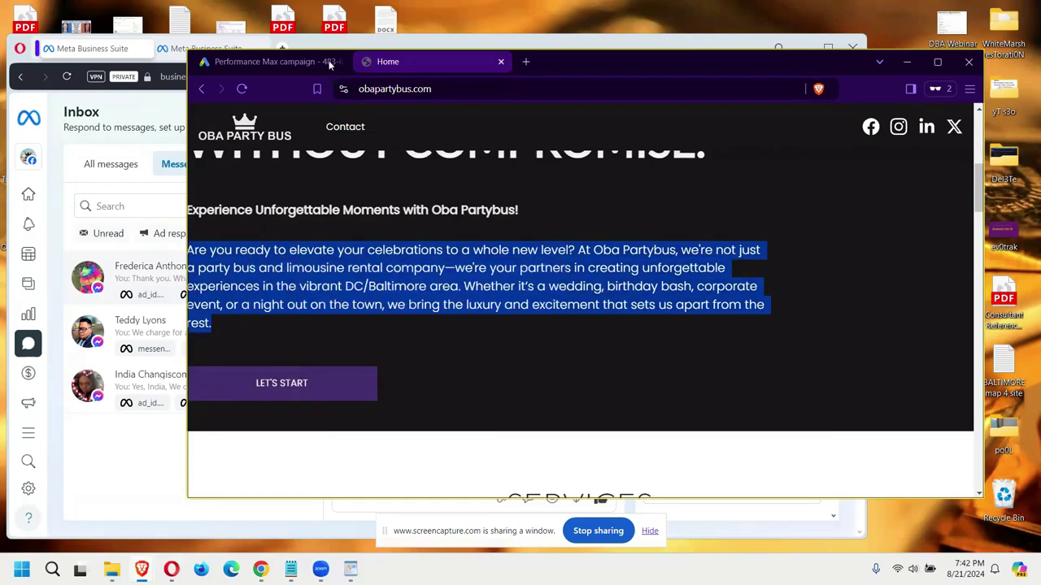
Step: Paste the intro paragraph into 'What makes your products or services unique?', splitting Partybus into two words
click(288, 60)
click(461, 308)
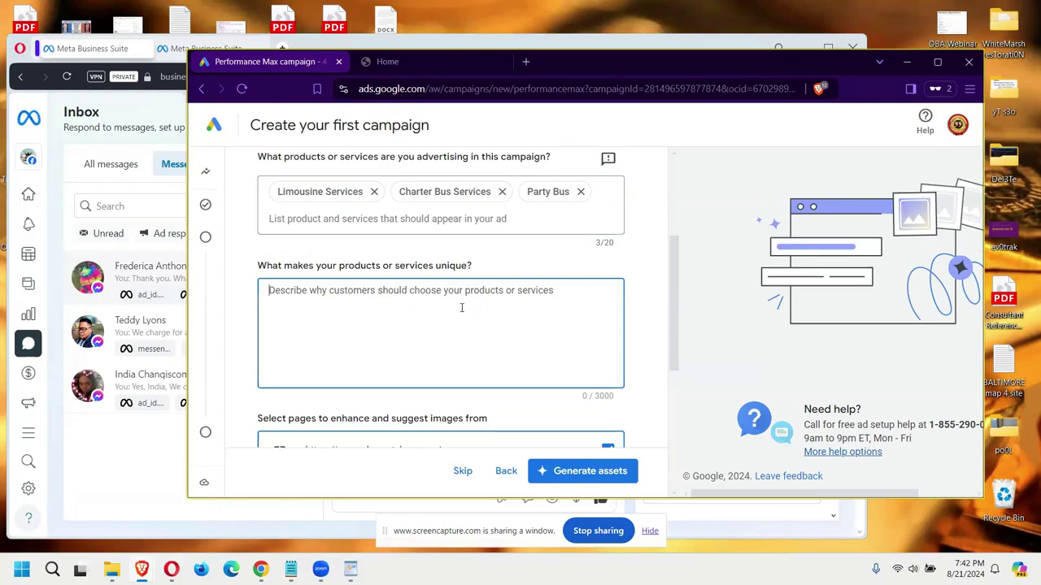
key(ctrl+v)
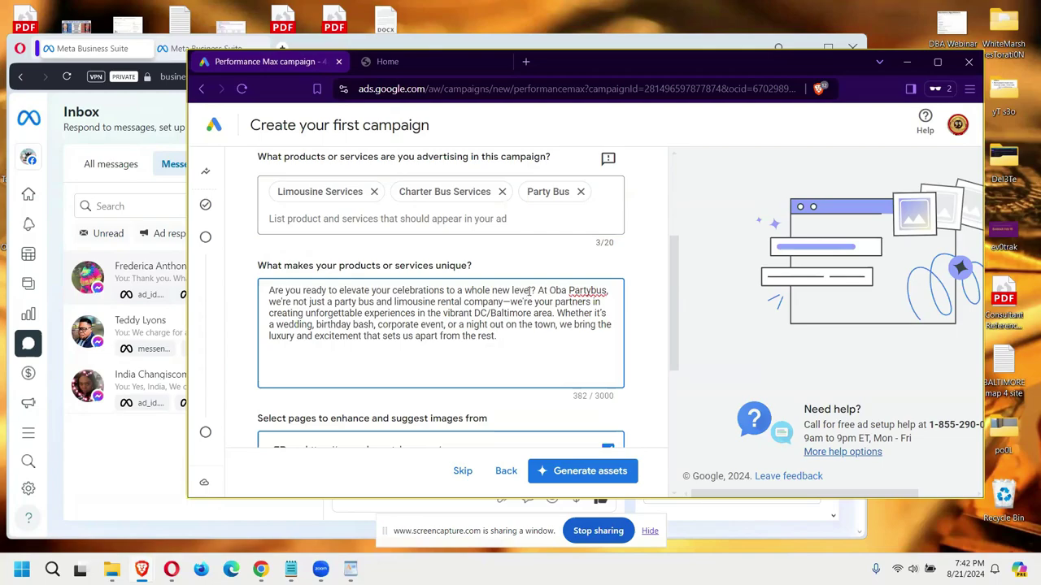
click(592, 290)
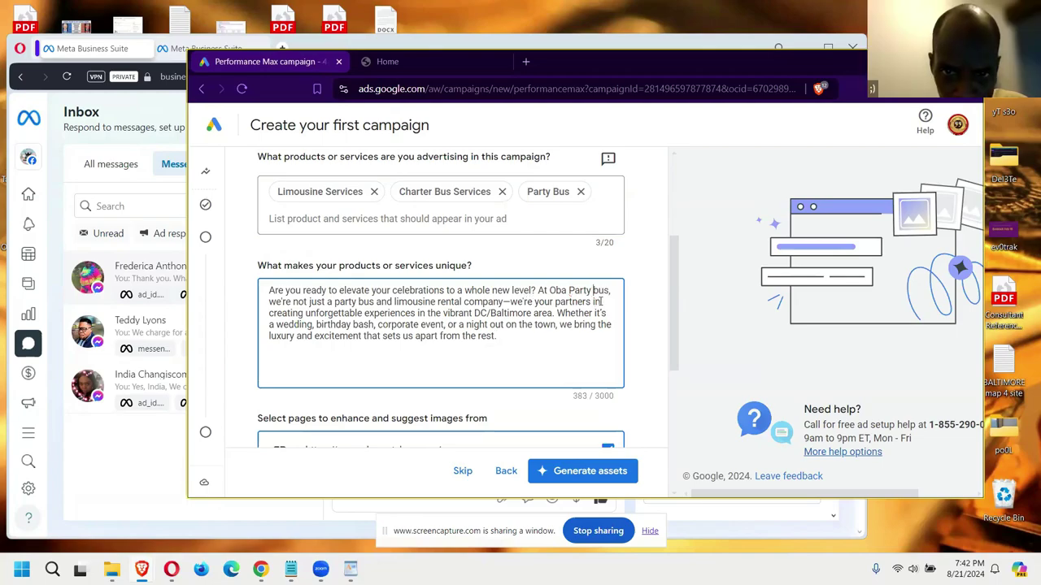
scroll(550, 355, down, 3)
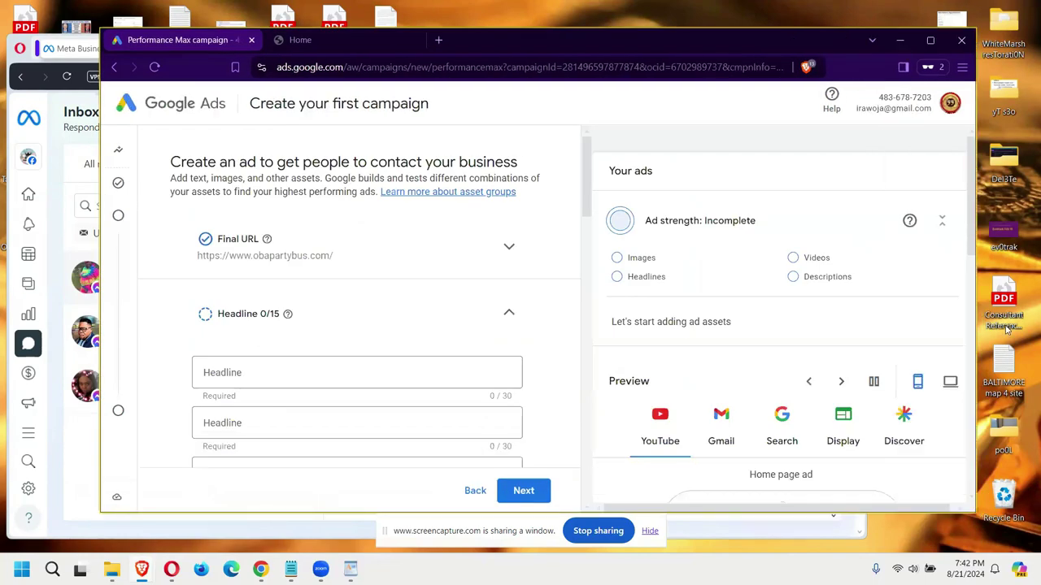
Step: Scroll the ad creation page to the Headlines section with 'Baltimore Party Bus Available'
drag(585, 174, 604, 485)
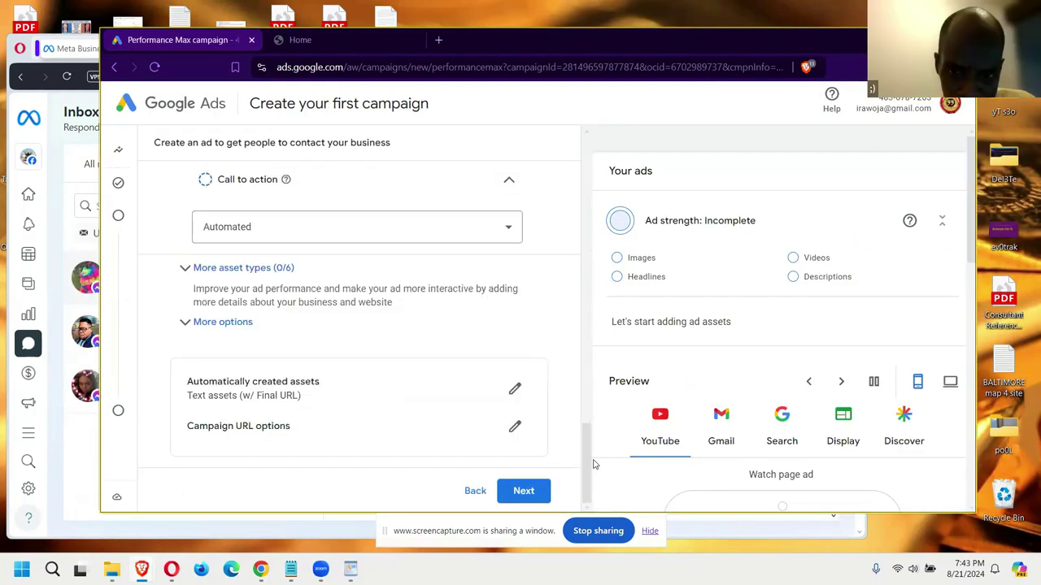
scroll(587, 465, up, 1)
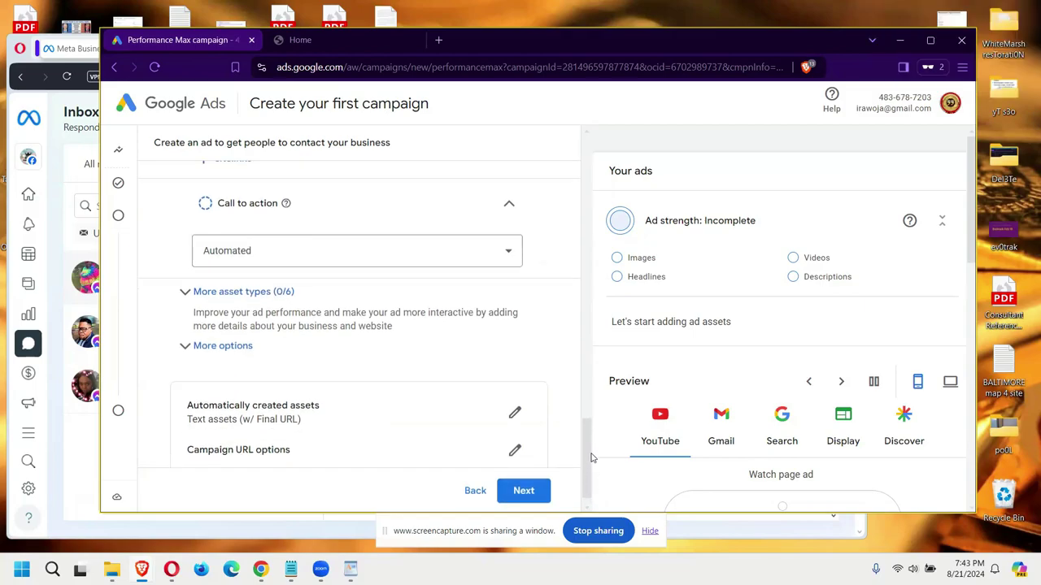
drag(590, 453, 592, 485)
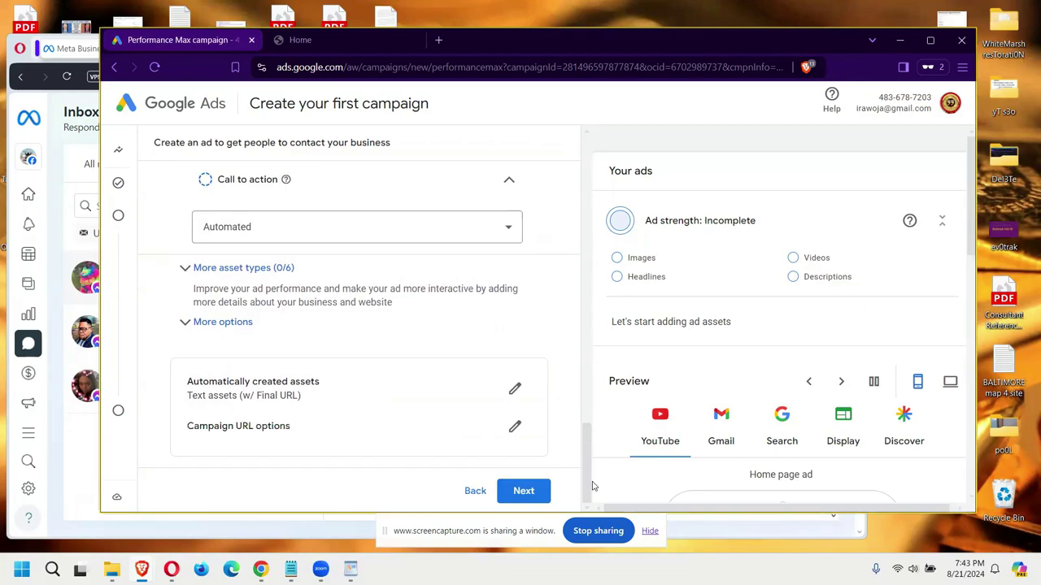
drag(593, 485, 581, 157)
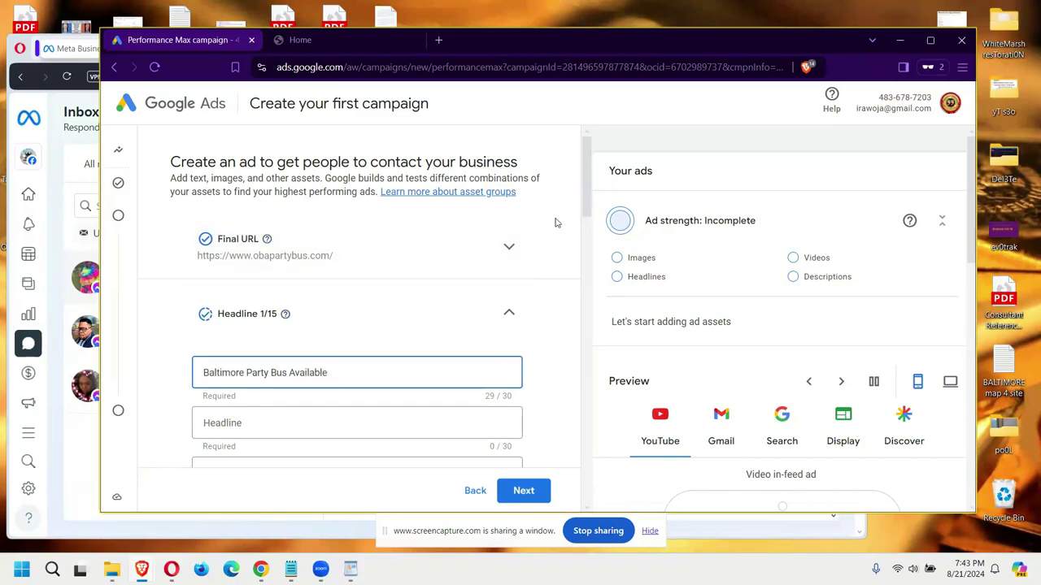
Step: Add headlines '10% Off All Future Trips' and 'Party Bus Includes Vacation'
scroll(556, 222, down, 2)
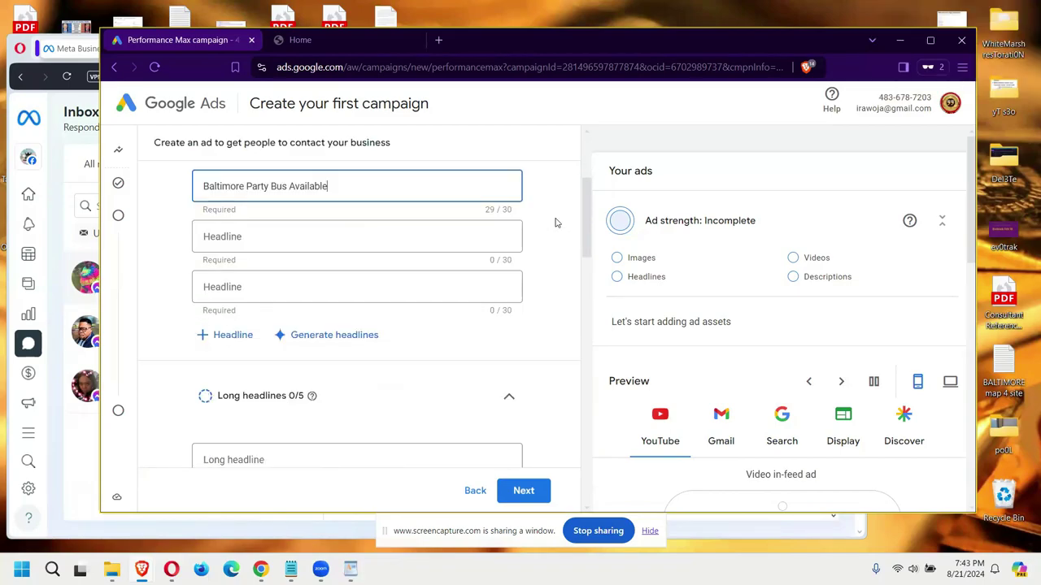
click(302, 234)
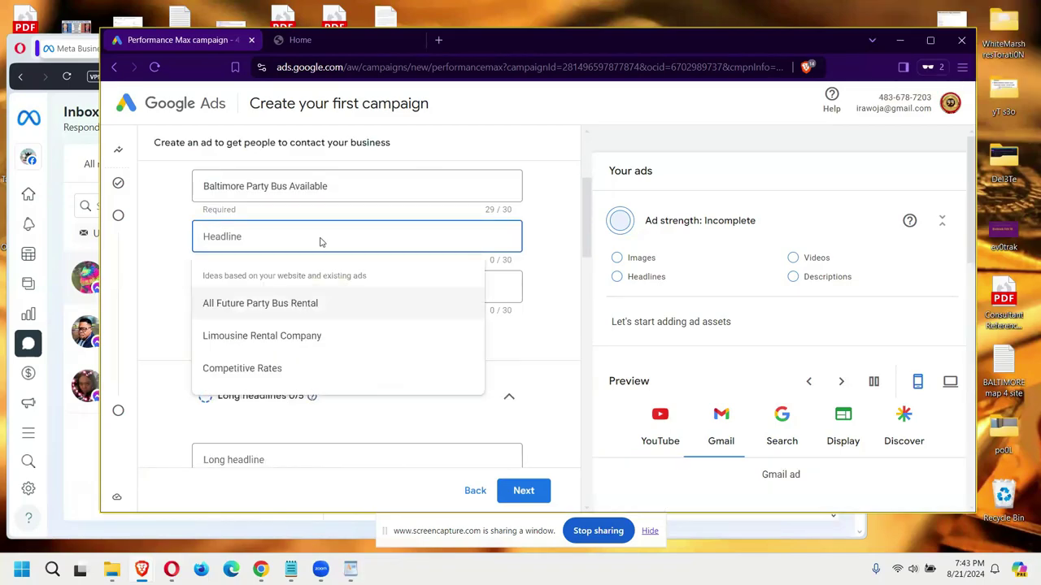
text(10% Off All Future Trips)
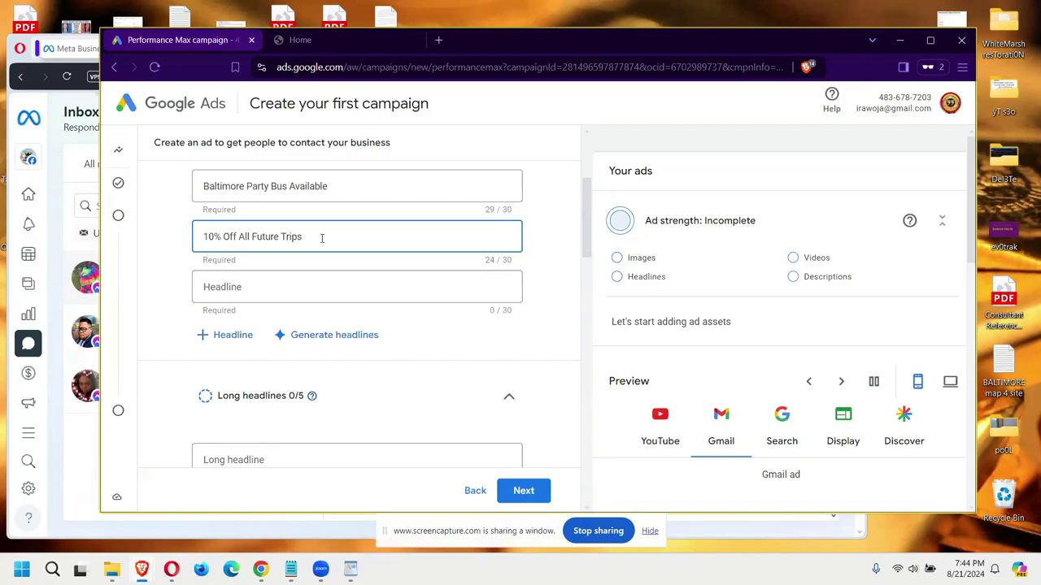
click(290, 288)
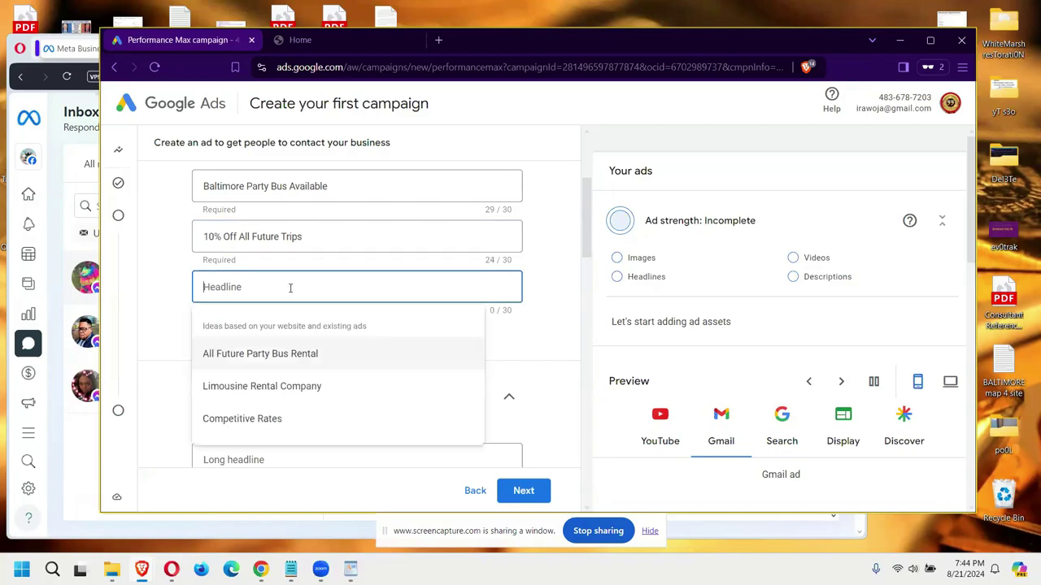
text(Party )
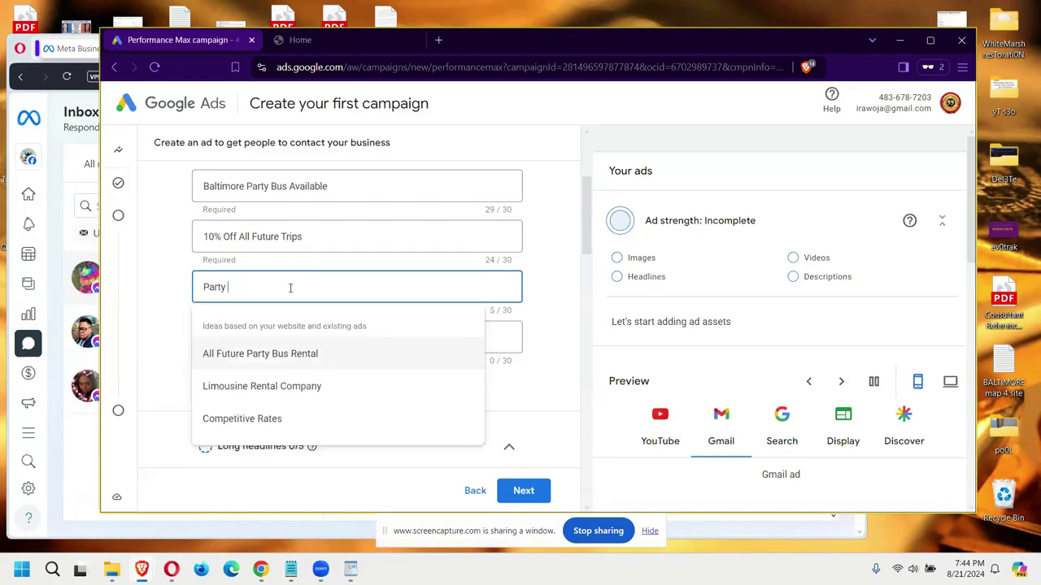
text(Bus)
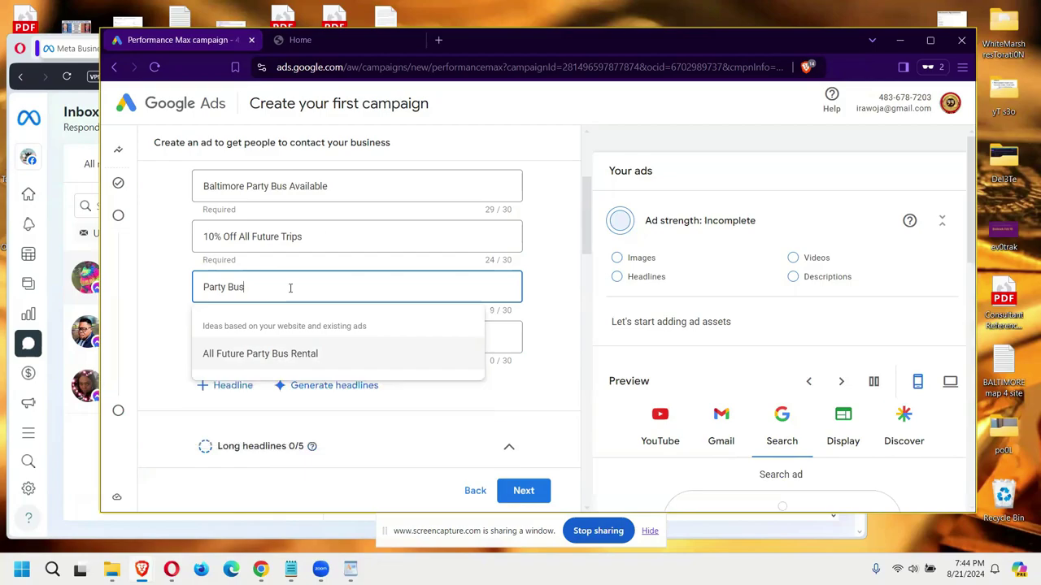
text( Includes Vacation)
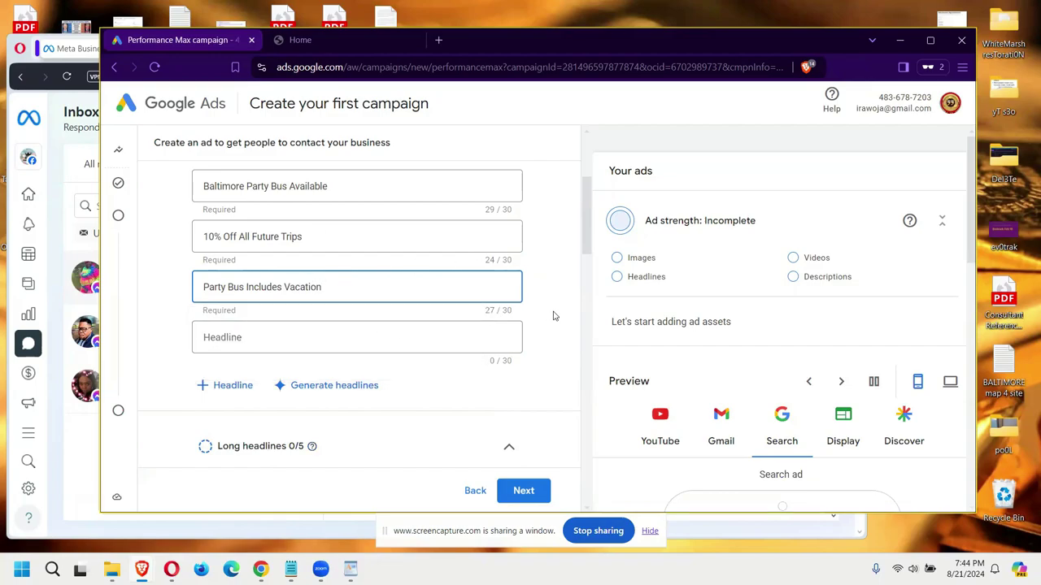
Step: Set the fourth headline to '$300 Food Voucher Included', trimmed to fit 30 characters
click(307, 337)
text(300 Restaurant Voucher Include)
double_click(308, 337)
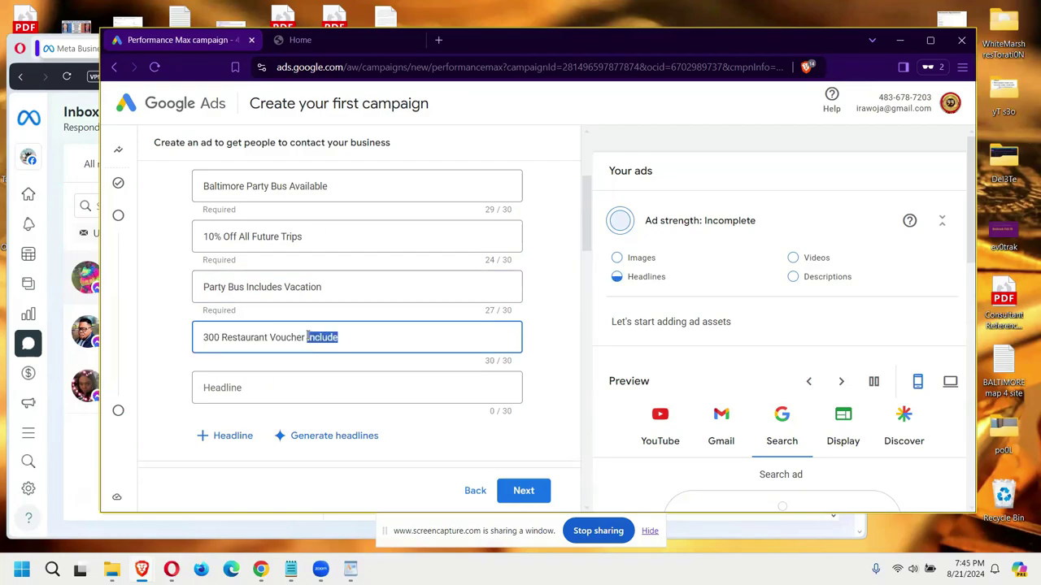
click(357, 339)
text(s)
key(BackSpace)
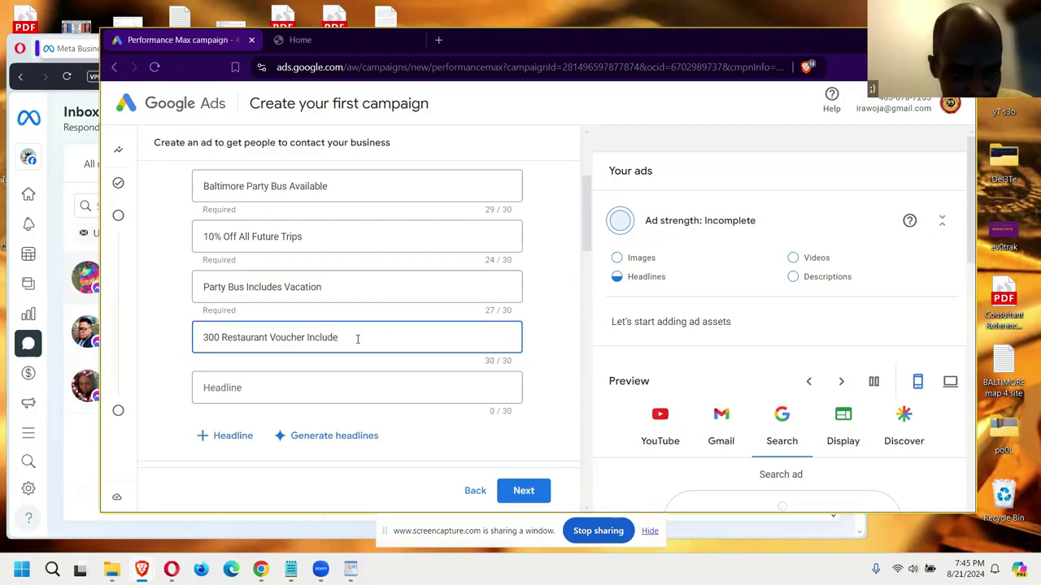
key(BackSpace)
key(BackSpace)
key(BackSpace)
key(BackSpace)
key(BackSpace)
key(BackSpace)
key(BackSpace)
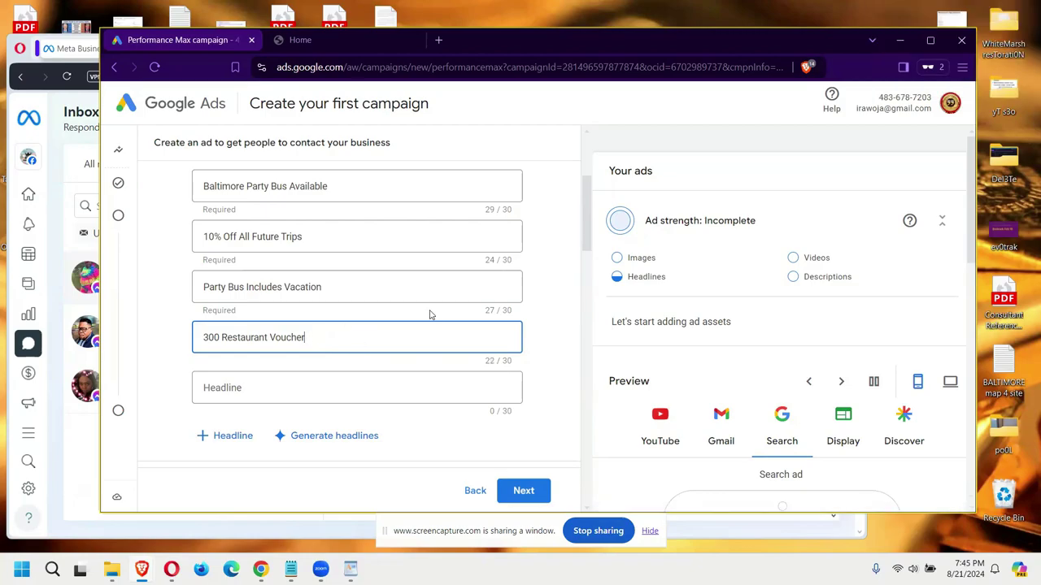
key(ctrl+a)
text(300 Food Voucher Included)
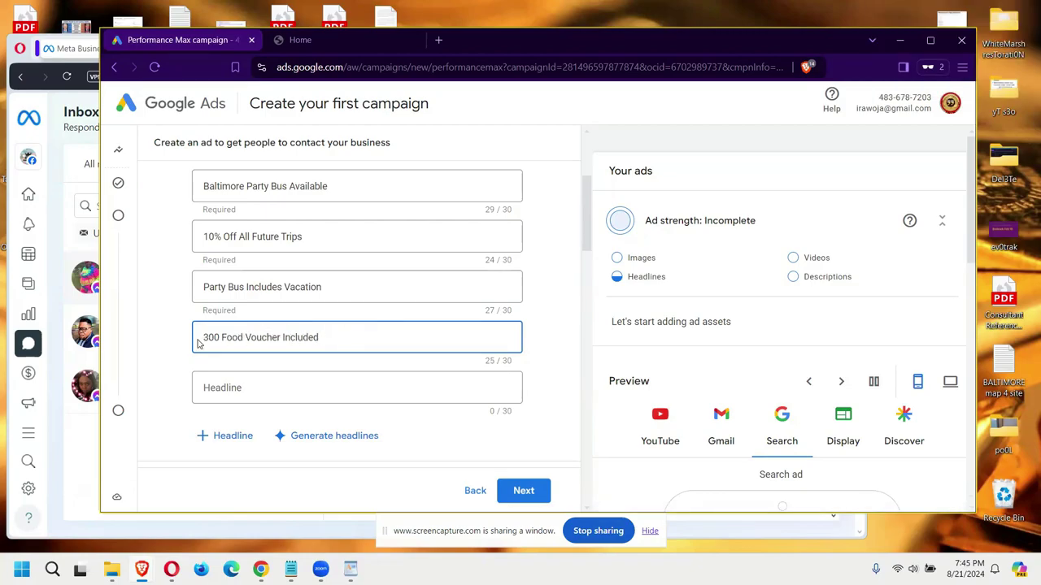
click(204, 338)
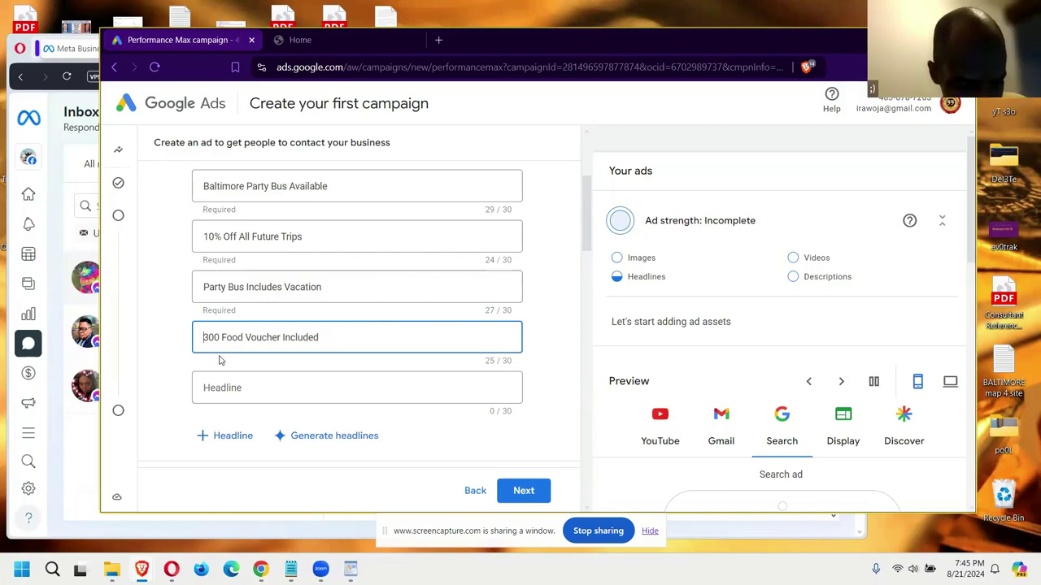
text($)
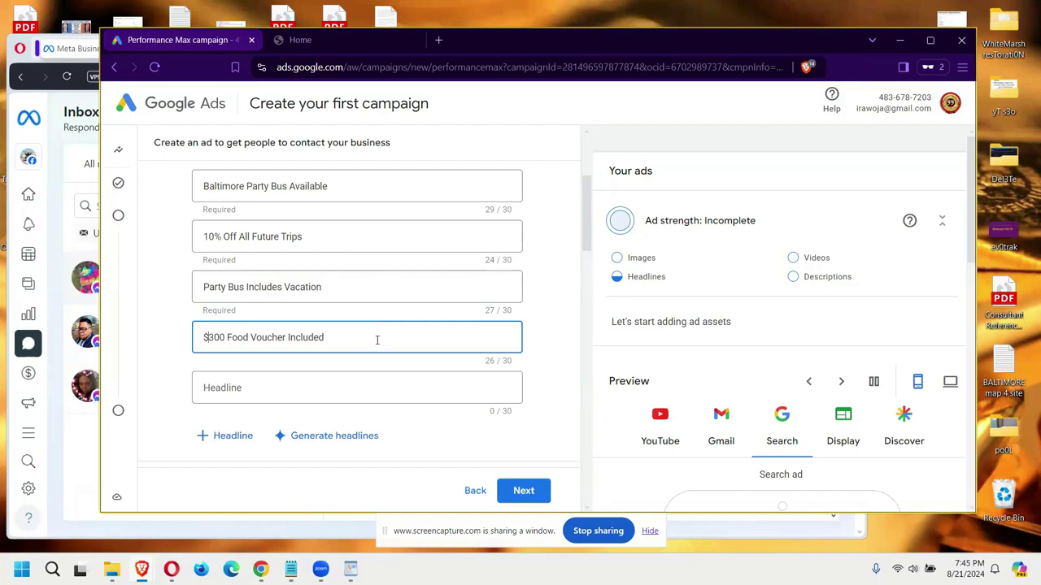
Step: Add the fifth headline 'See Your Party Bus' and review the first headline
click(323, 388)
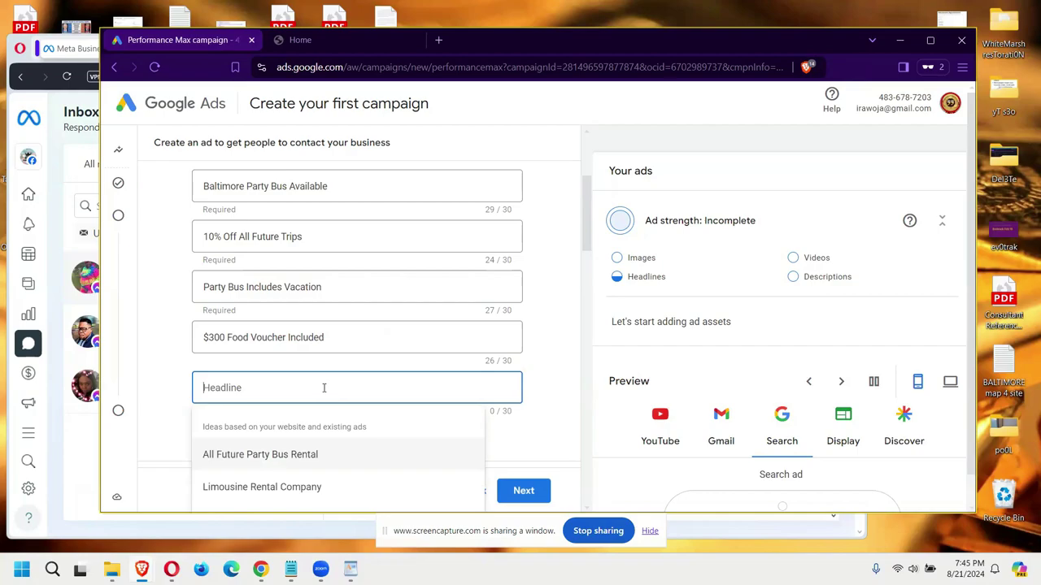
text(See Your Party Bus)
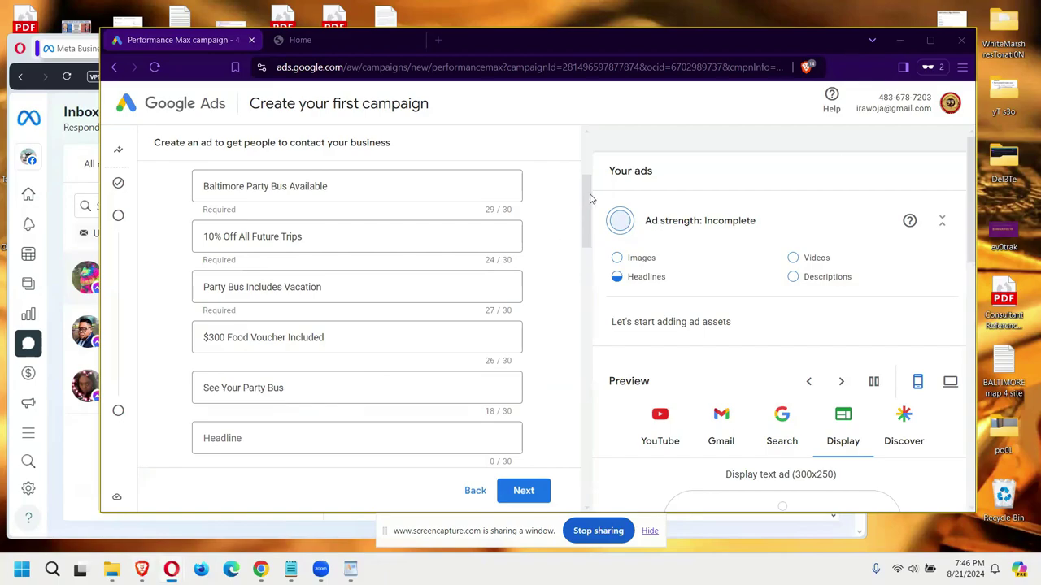
drag(589, 201, 593, 236)
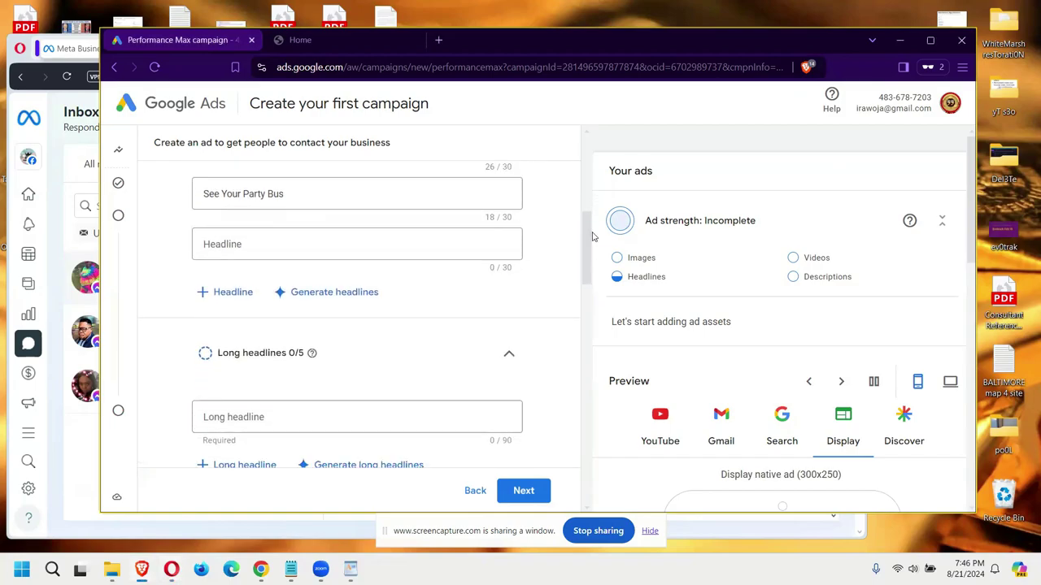
drag(593, 237, 592, 197)
click(503, 217)
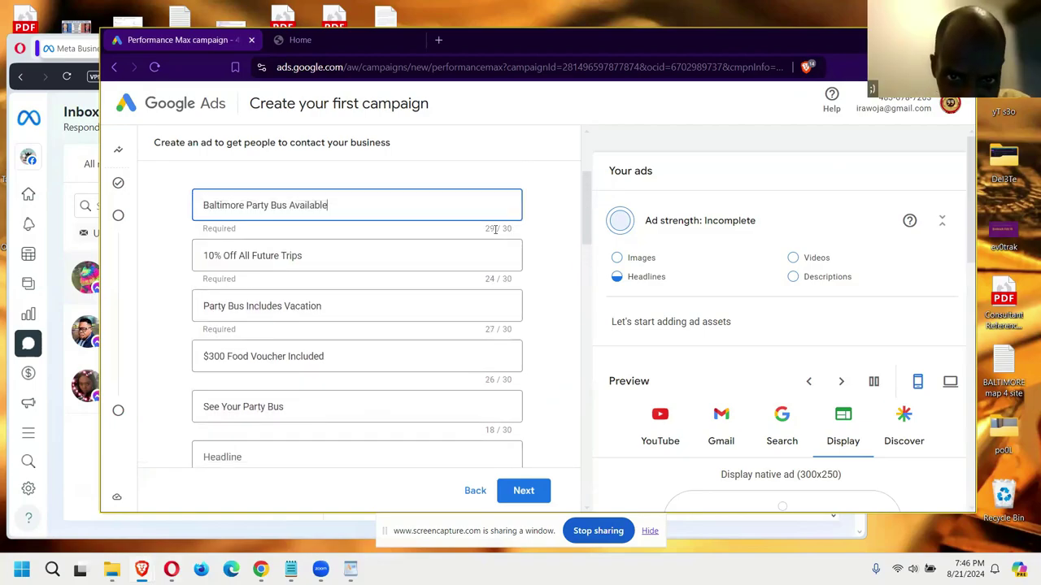
scroll(518, 244, down, 2)
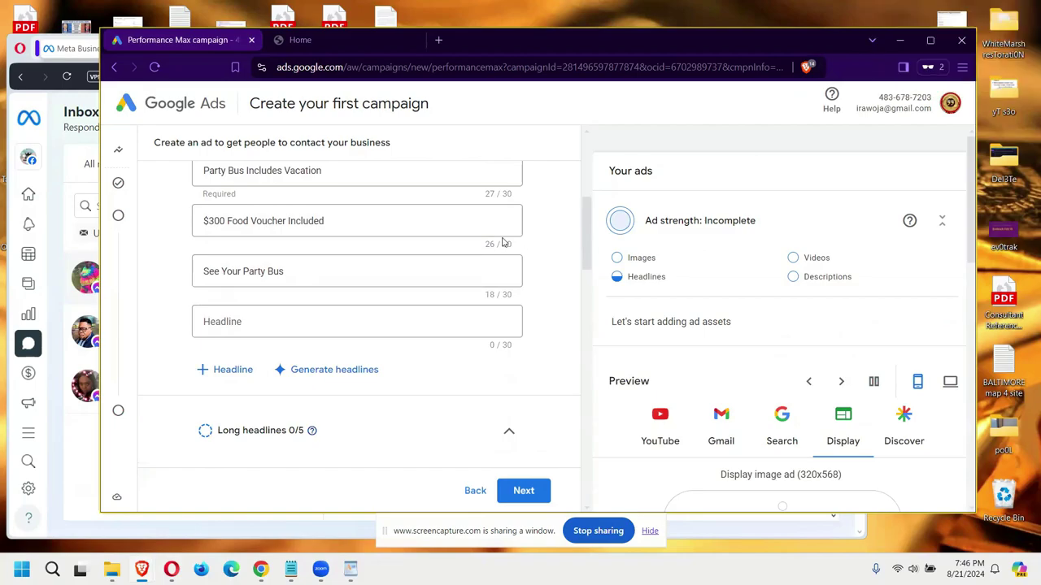
Step: Add the sixth headline 'Book Your Party Bus On Site', correcting the typo in Party
click(333, 322)
text(Book Your)
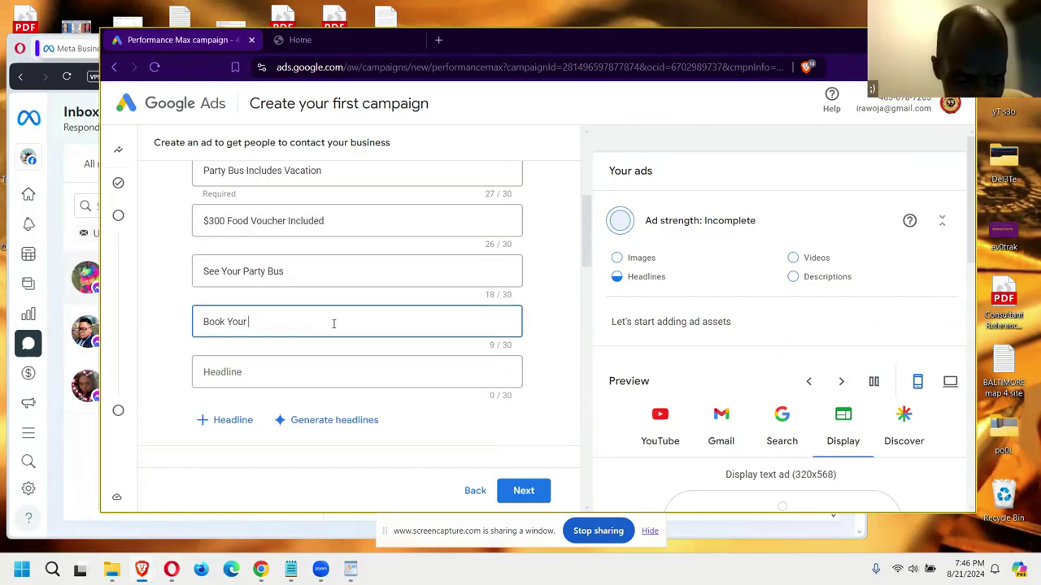
text( PArty)
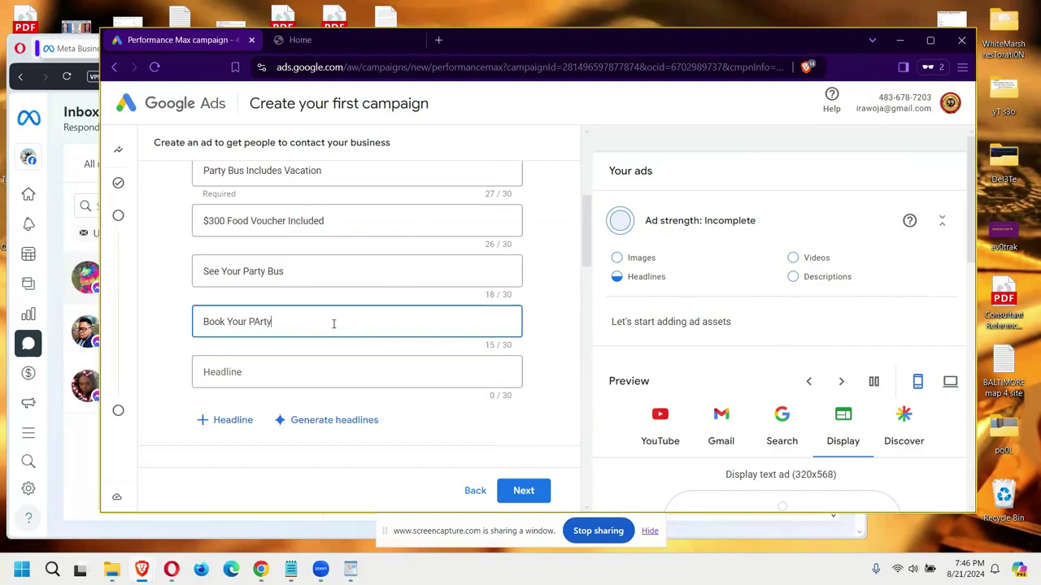
key(BackSpace)
key(BackSpace)
key(BackSpace)
text(rty B)
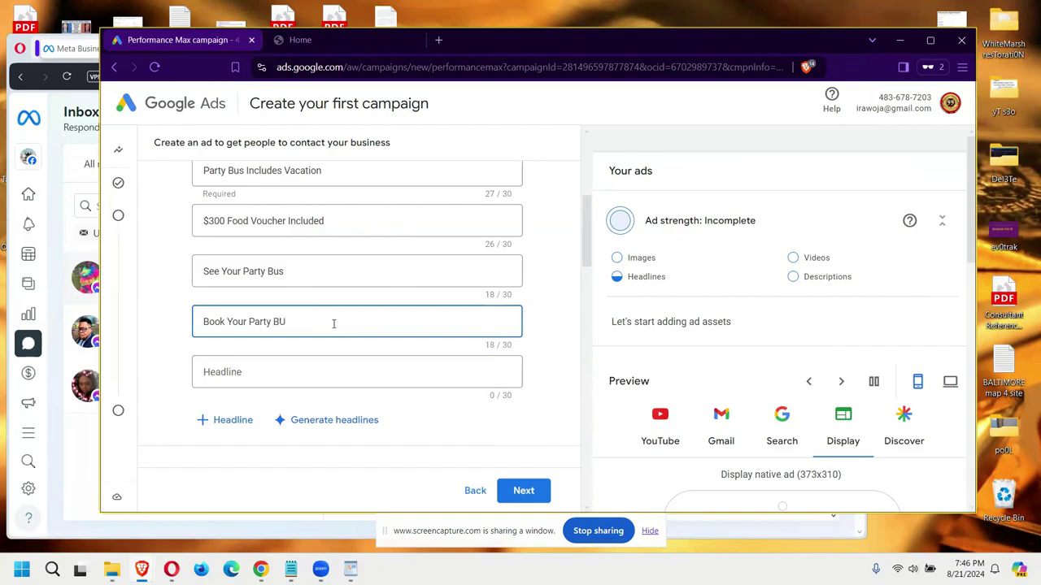
text(us)
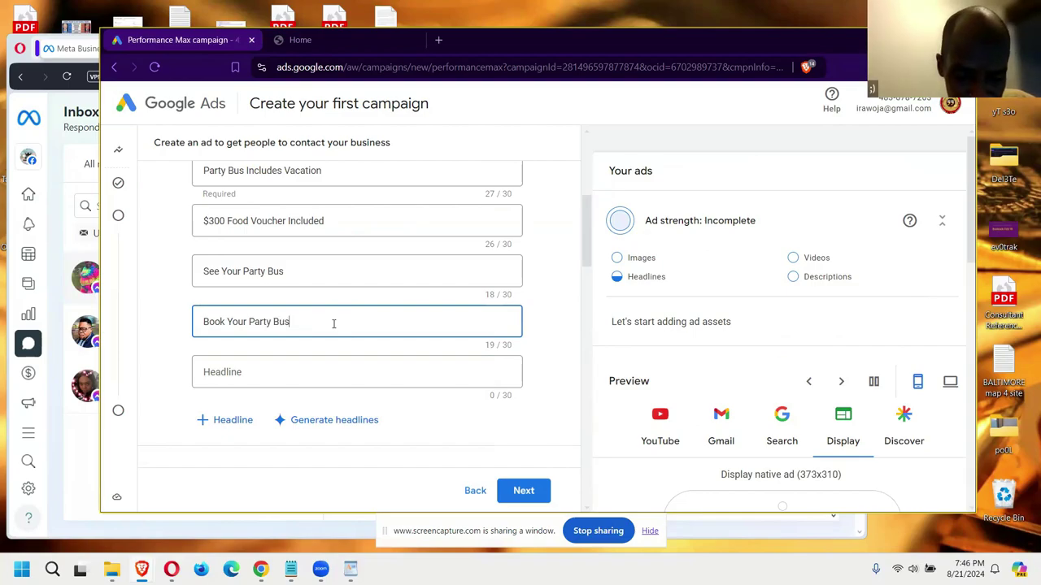
text( onsite)
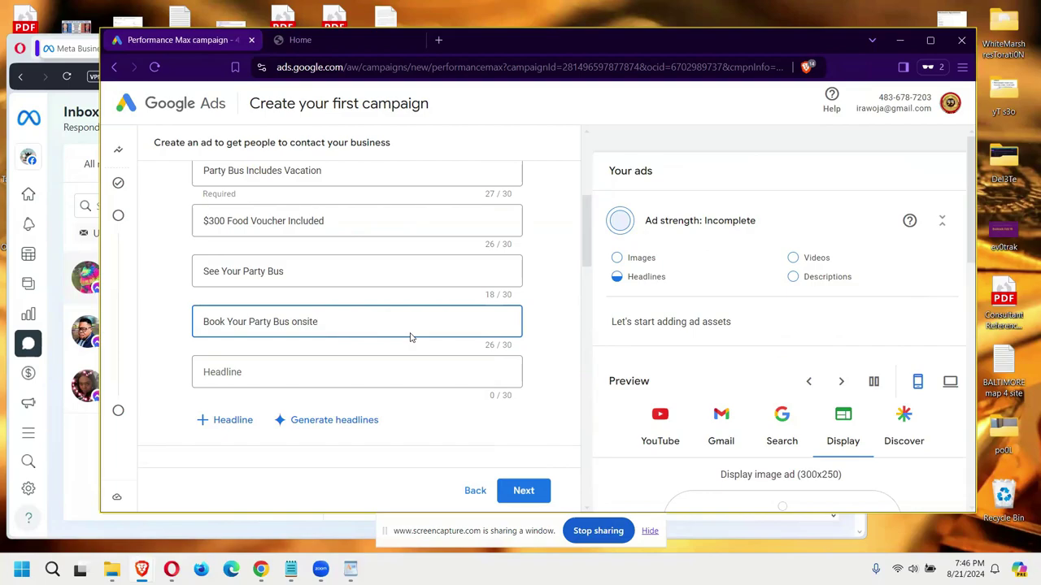
scroll(588, 289, down, 4)
Step: Scroll the asset group form past Long headlines to the empty Short description box
scroll(589, 277, up, 3)
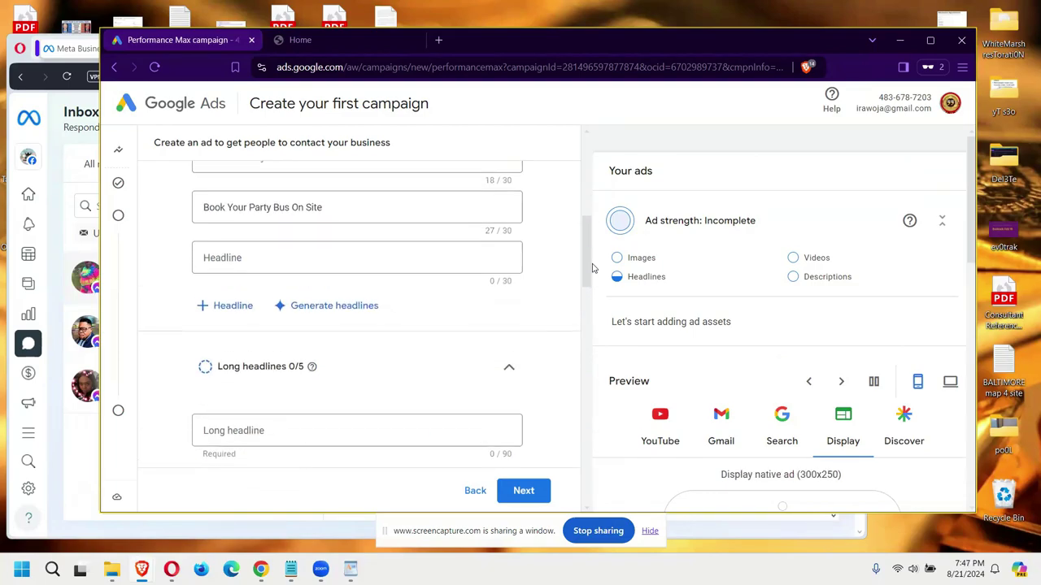
scroll(593, 269, down, 2)
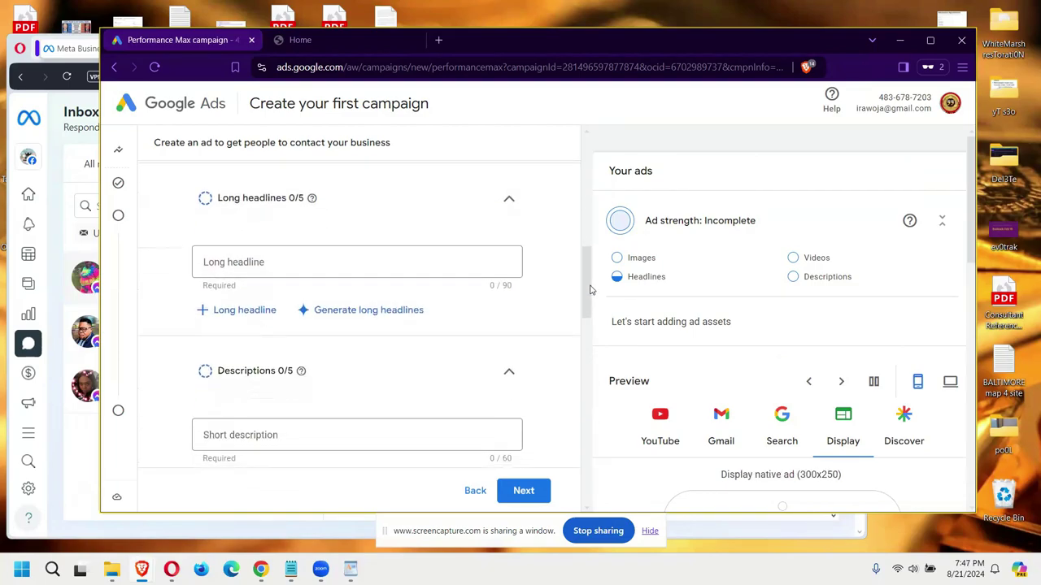
drag(591, 291, 596, 327)
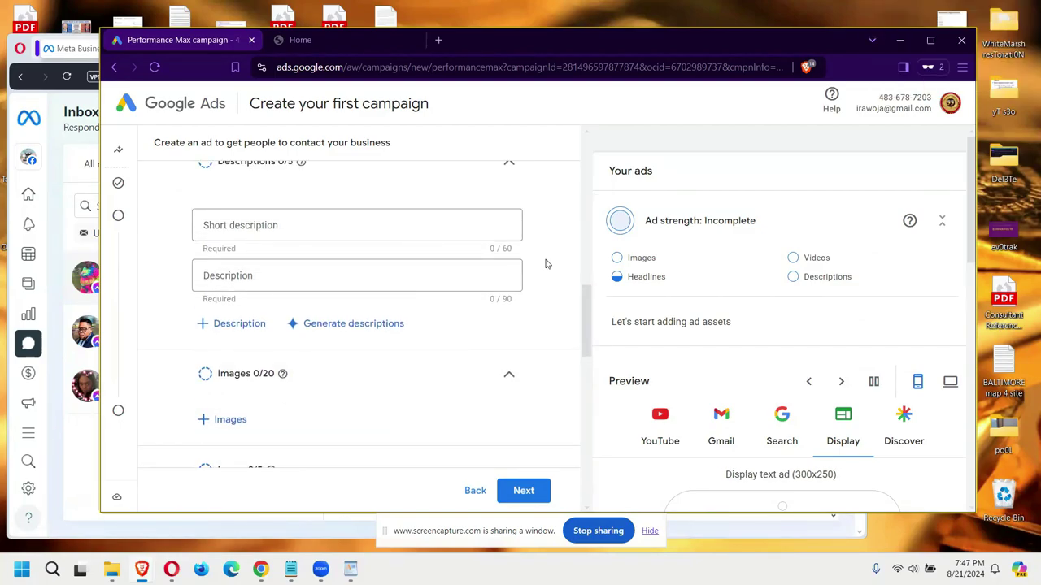
Step: Write the first description as 'Book Your Baltimore Party Bus for 10% Off All Future Trips'
click(336, 226)
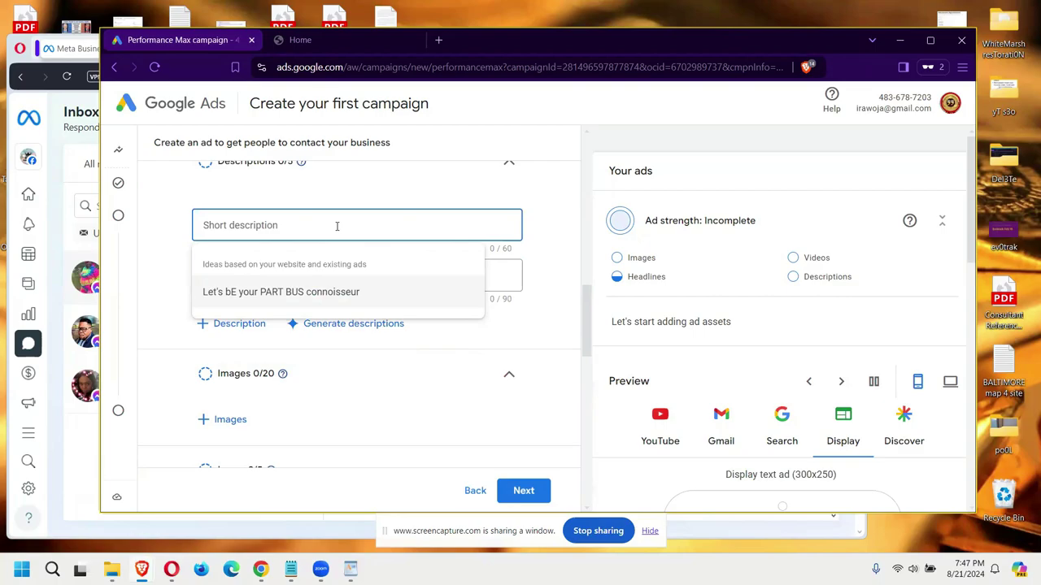
text(B)
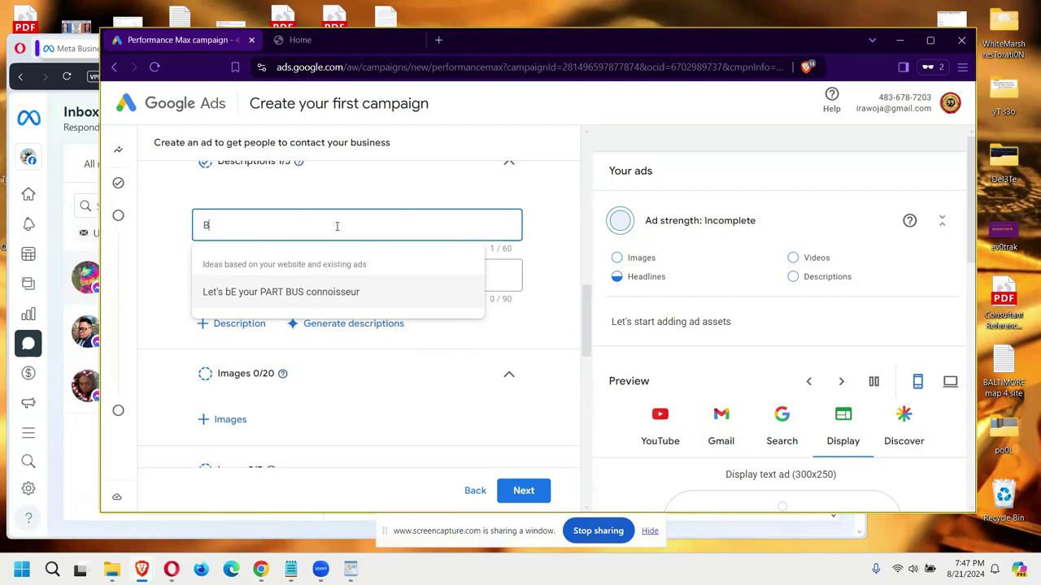
text(ook)
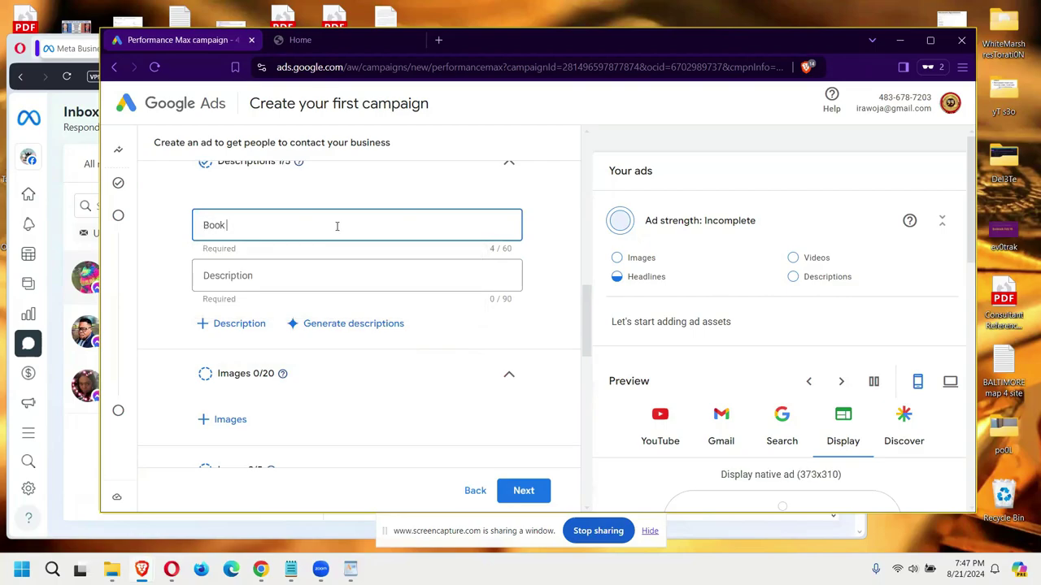
text( Your Baltimore Party Bus)
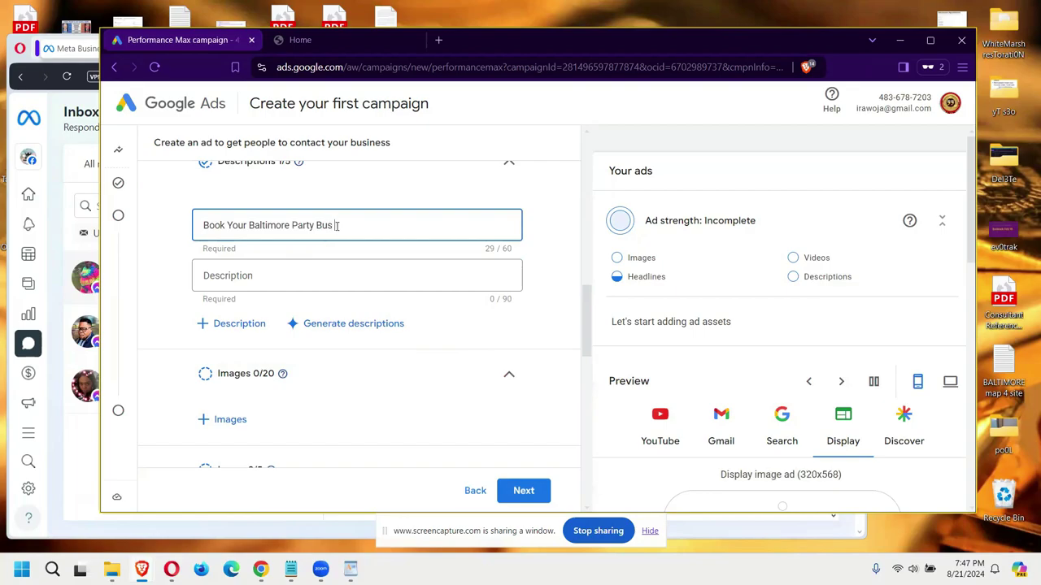
text(includes 10% Off All)
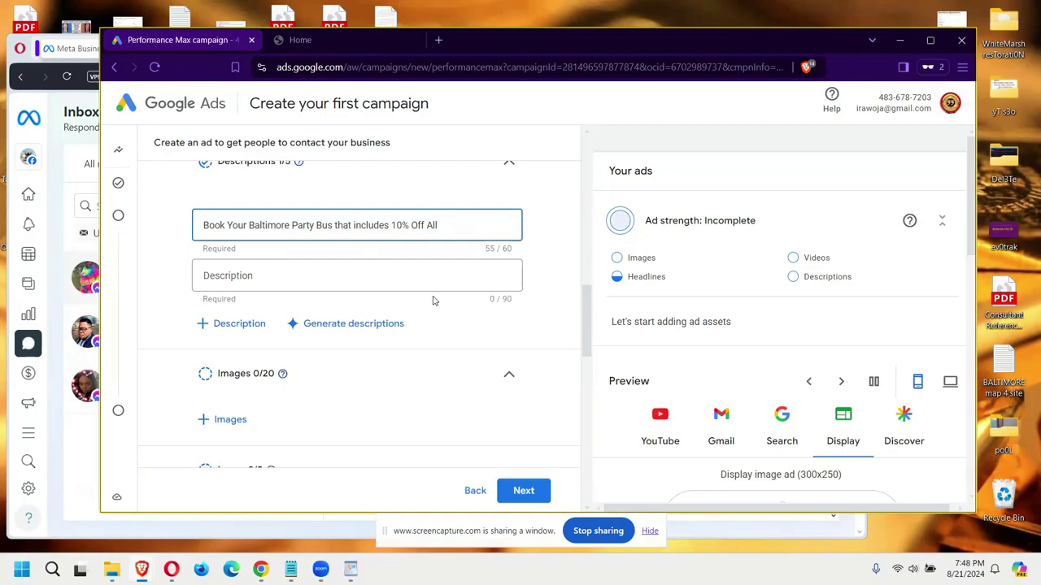
key(BackSpace)
key(BackSpace)
key(BackSpace)
key(BackSpace)
key(BackSpace)
key(BackSpace)
key(BackSpace)
key(BackSpace)
key(BackSpace)
key(BackSpace)
key(BackSpace)
key(BackSpace)
key(BackSpace)
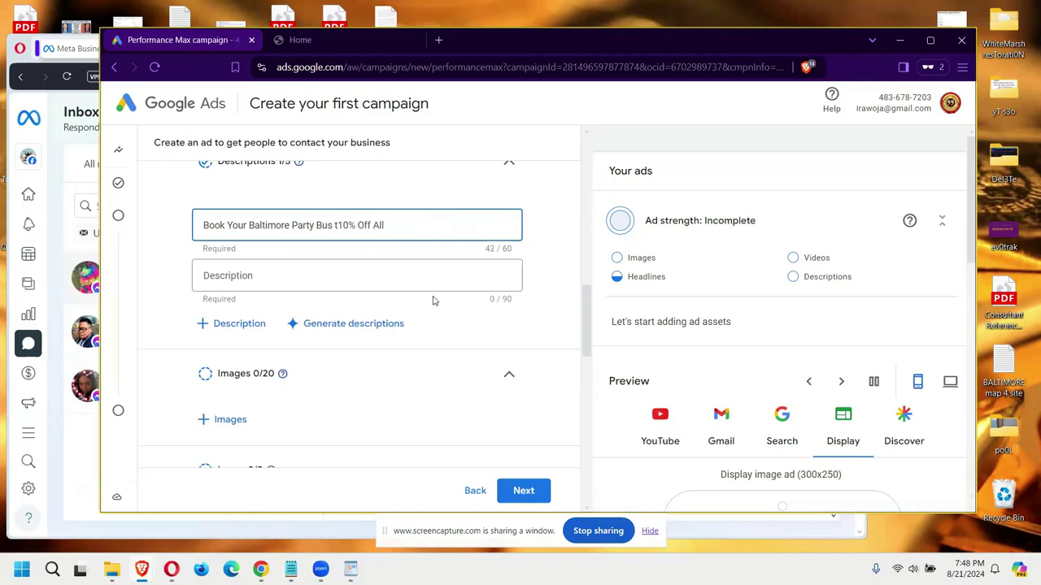
key(BackSpace)
text(fo)
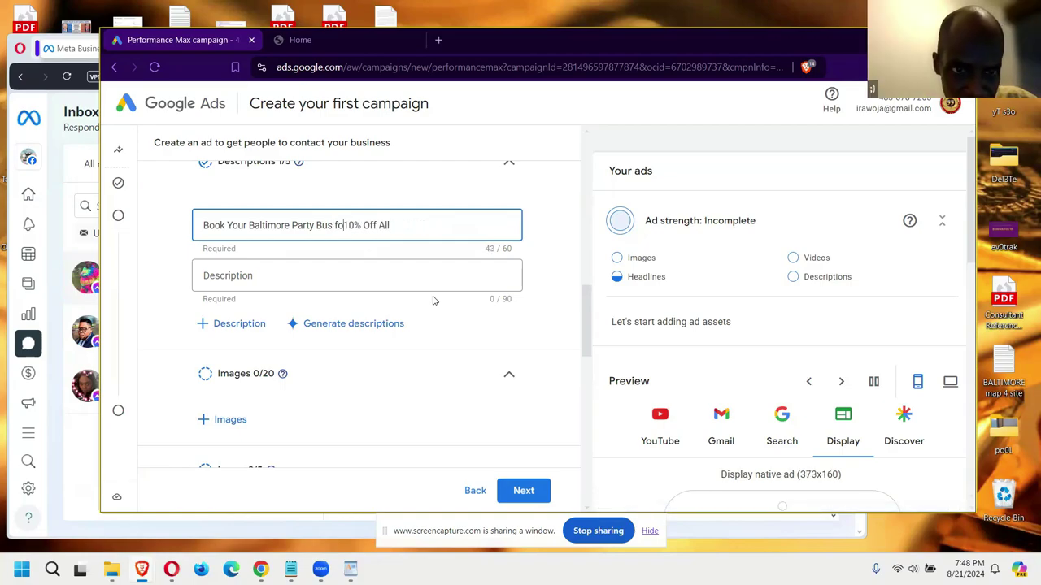
text(r)
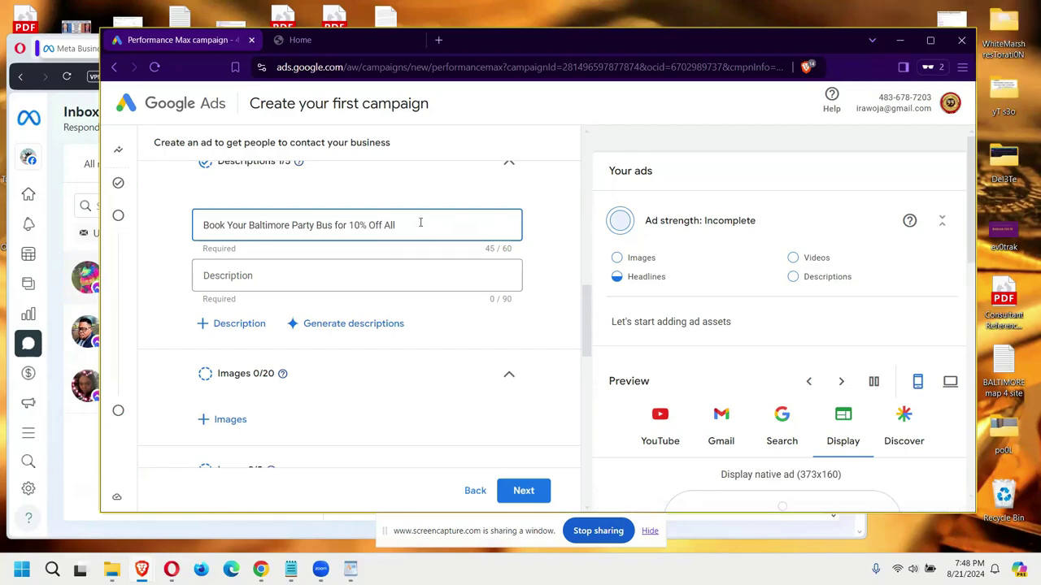
click(420, 222)
text(Future Booking)
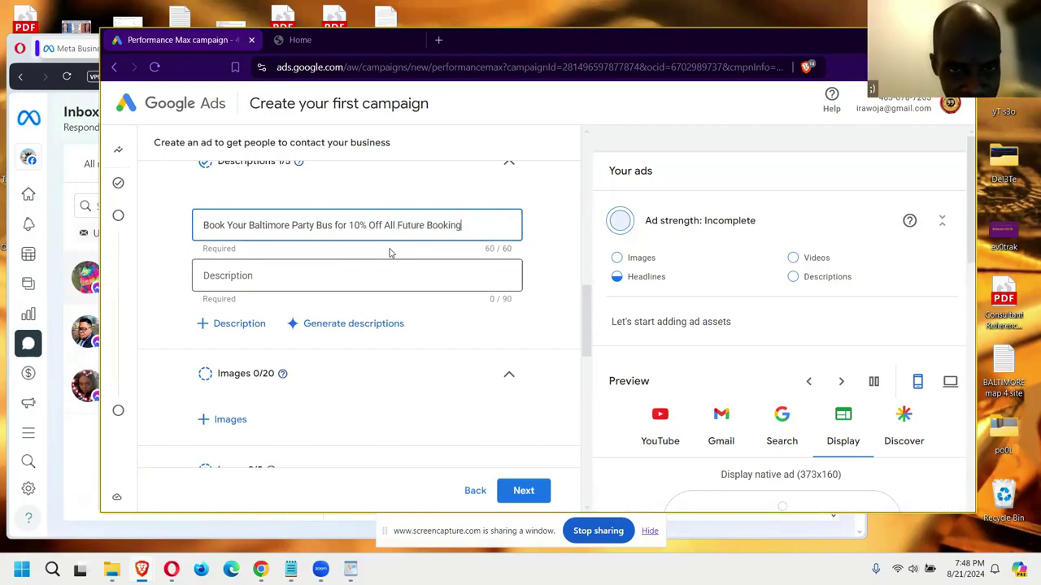
drag(461, 225, 426, 225)
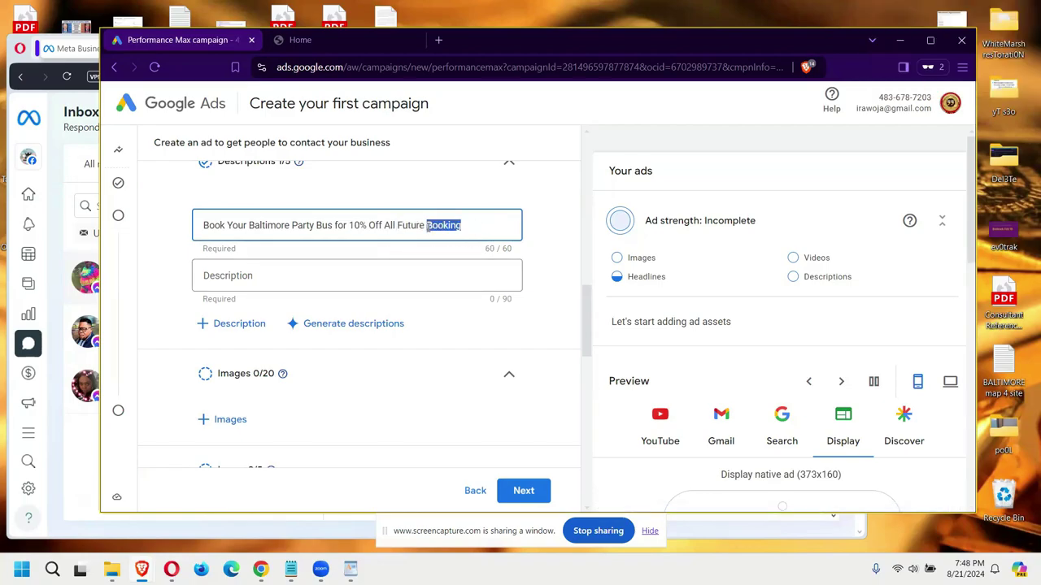
text(Trips)
Step: Add a second description about the $300 restaurant voucher and a third about a complimentary vacation
click(322, 275)
text(Yo)
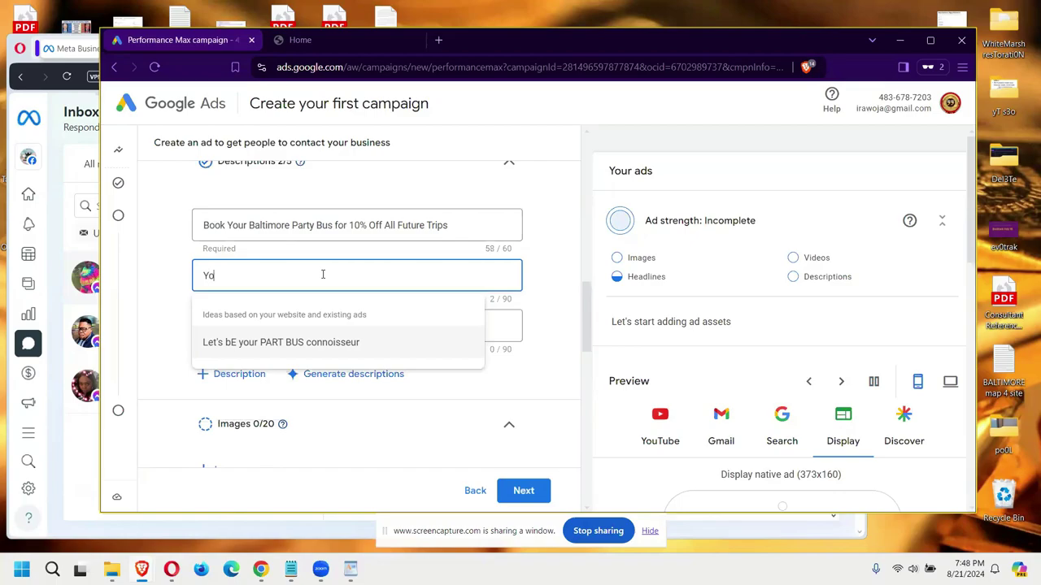
text(ur Booking )
text(Icludes the $300 Restaurant Voucher for You to Eat While Out on the Town)
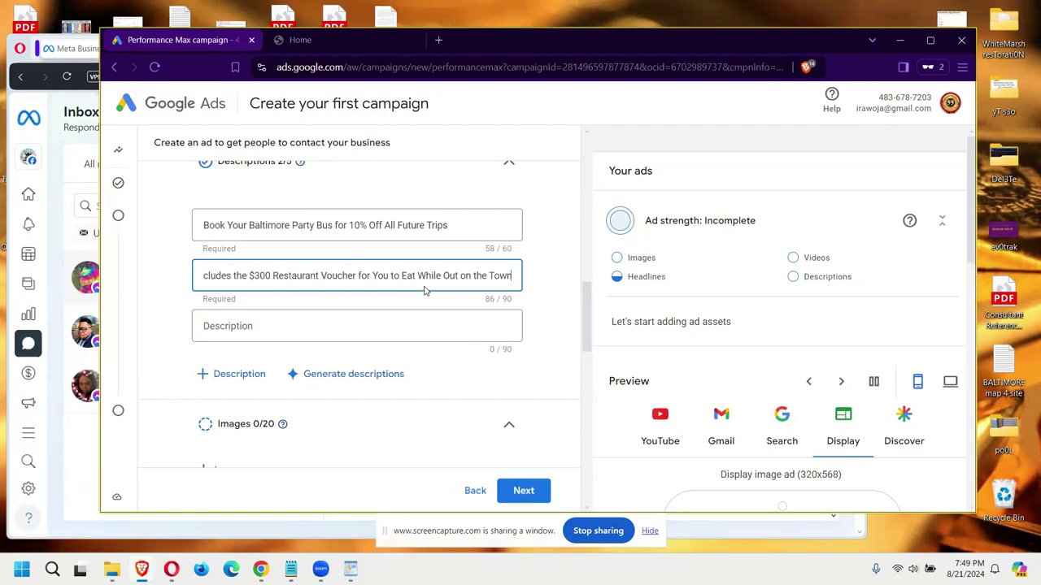
click(379, 329)
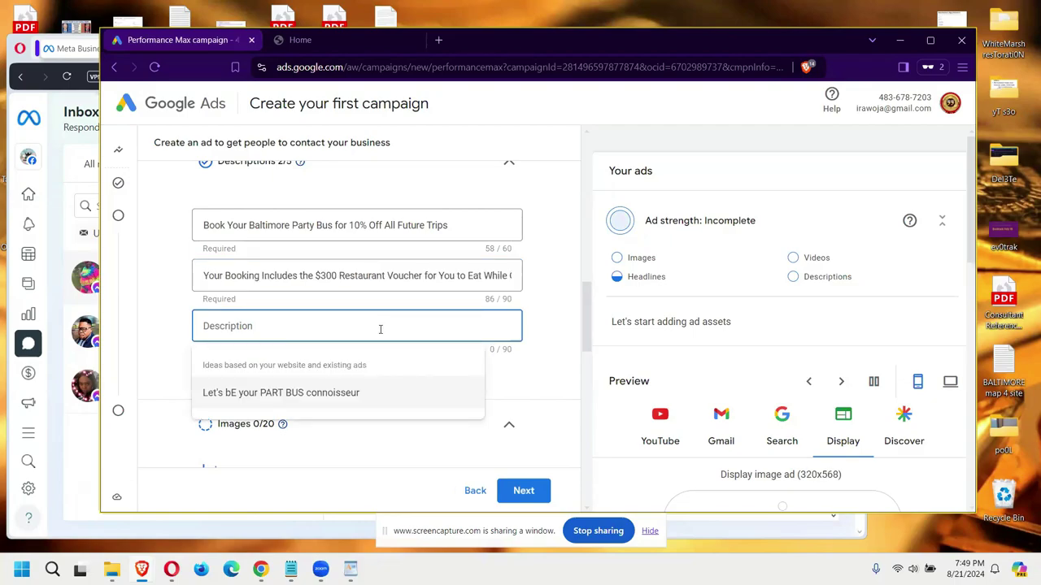
text(Y)
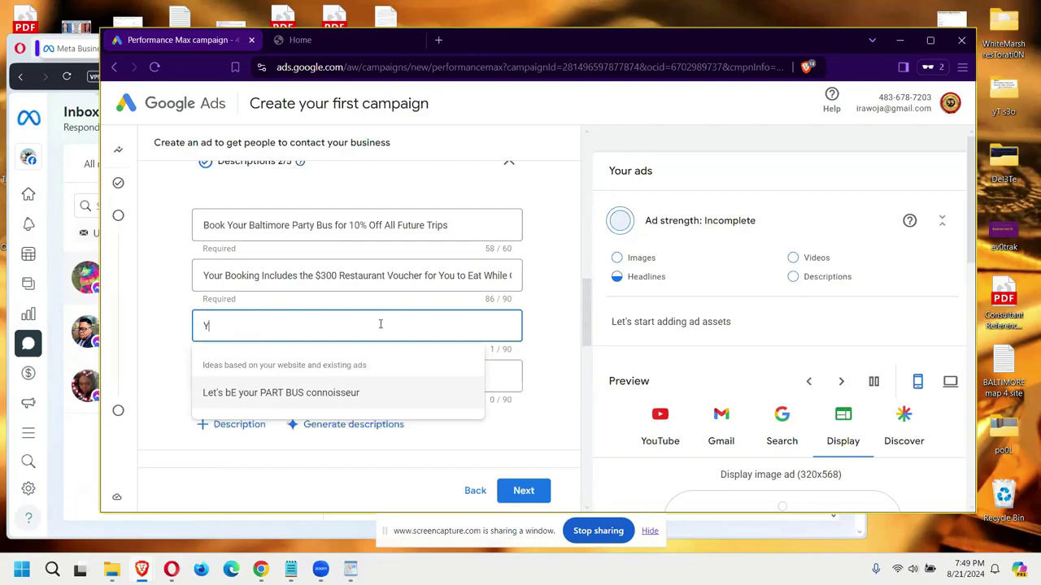
text(our PArty Bus Includes a co)
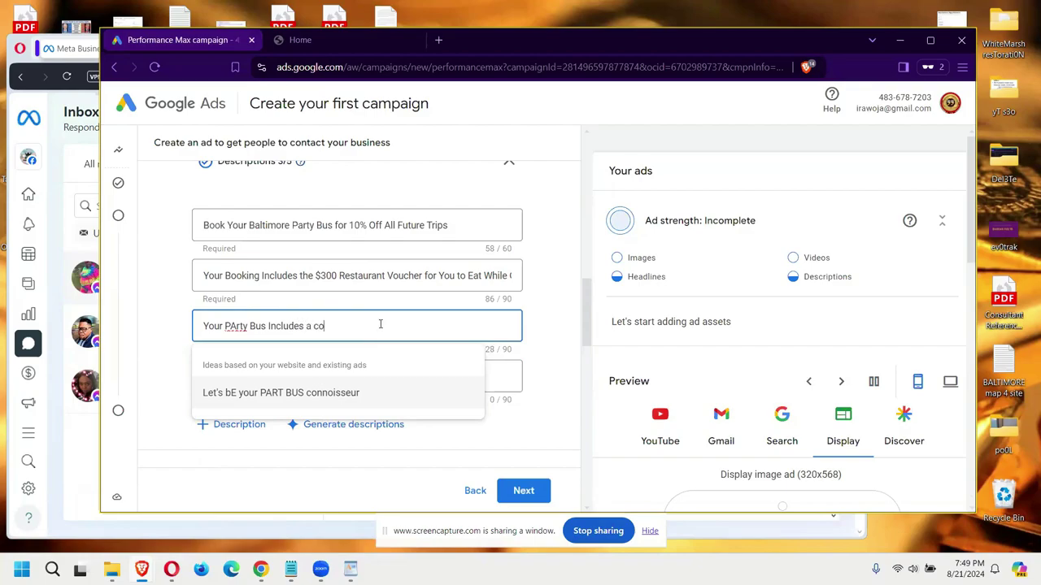
text(mpli)
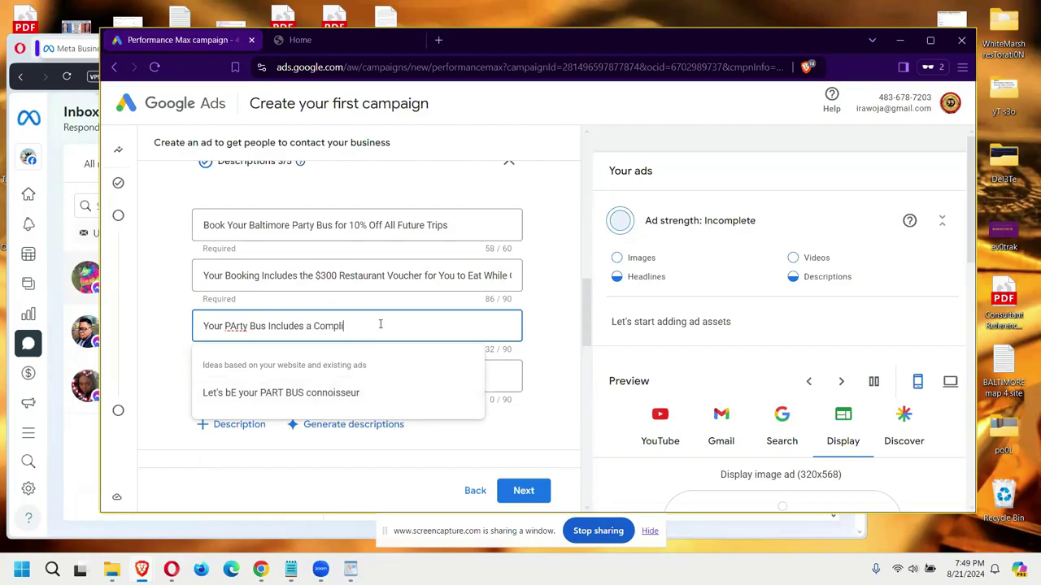
text(mentary VAcation)
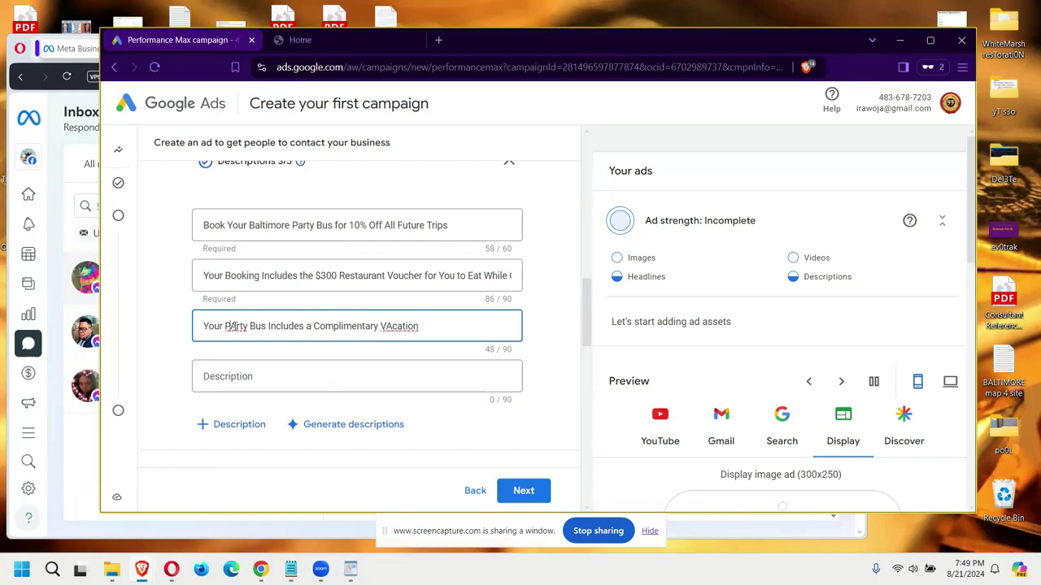
key(BackSpace)
Step: Upload the party bus image files from the computer, then close the image picker without adding any
text(a)
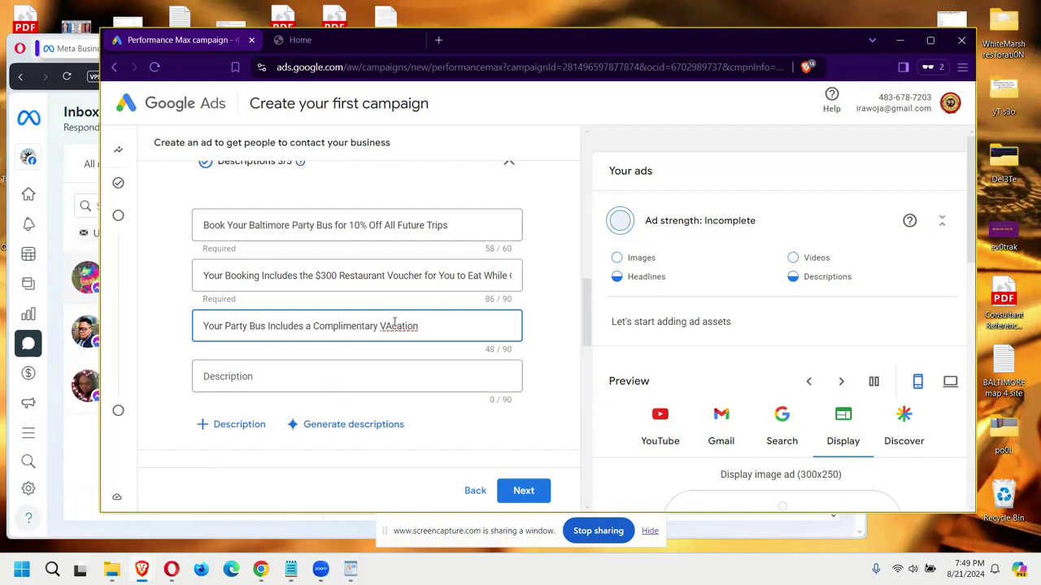
scroll(395, 322, down, 5)
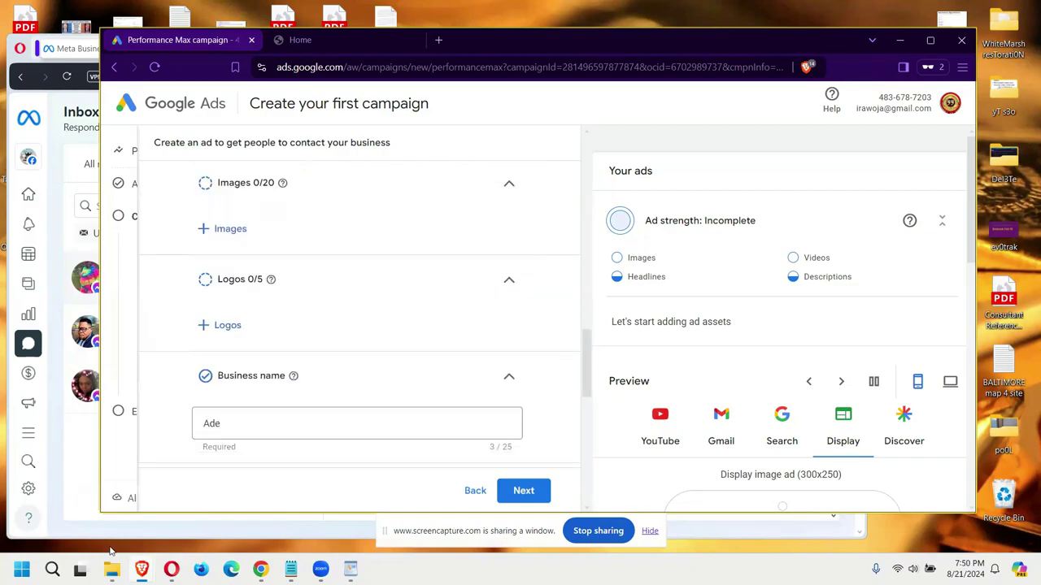
mouse_move(130, 453)
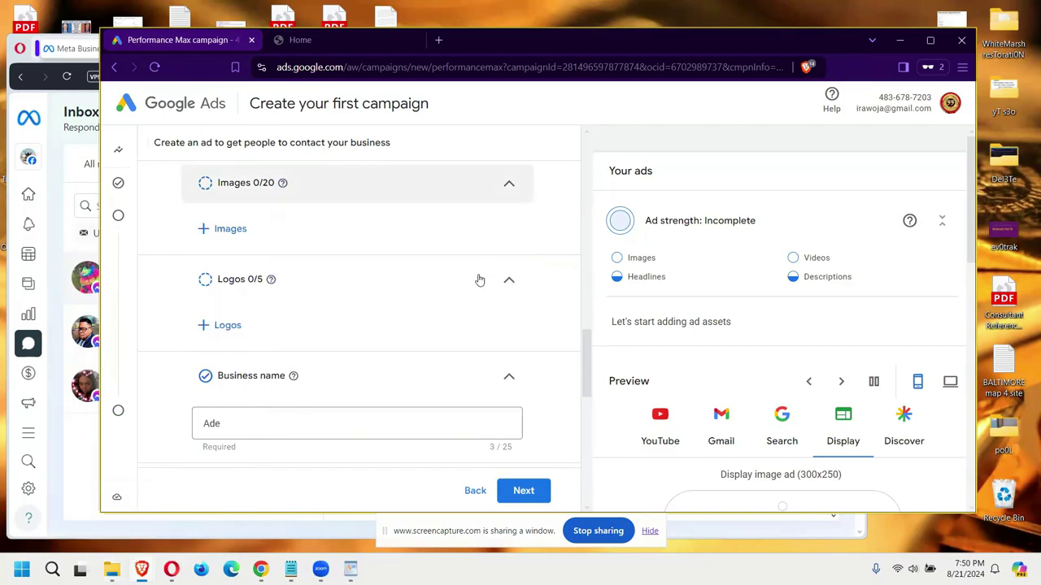
click(205, 228)
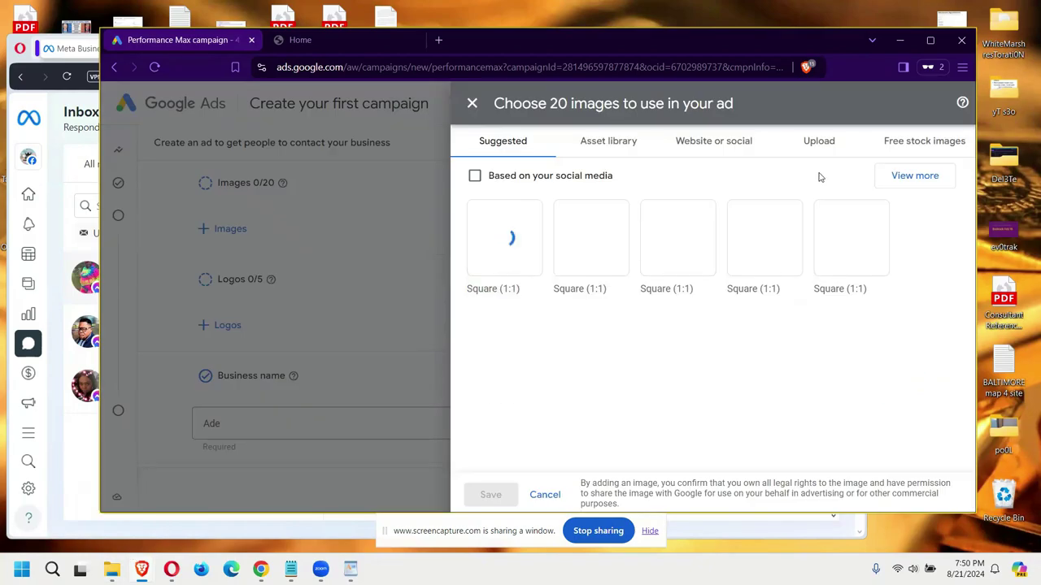
click(817, 147)
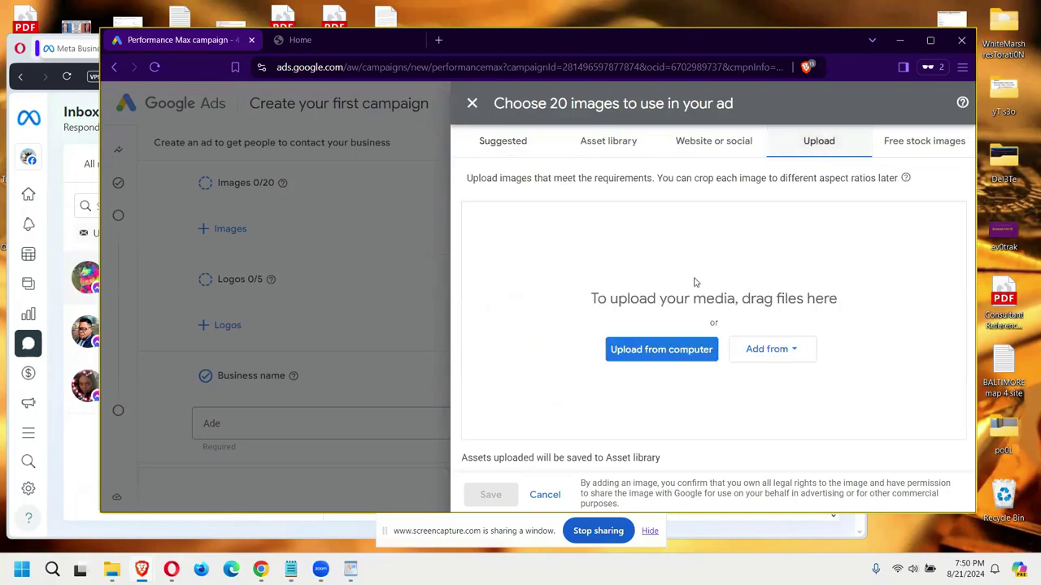
click(654, 350)
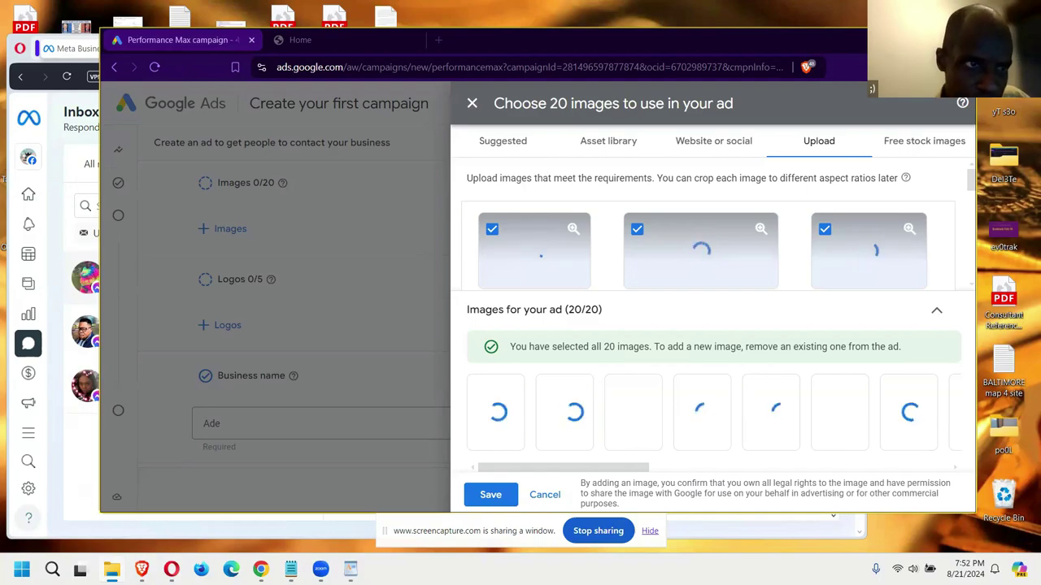
key(alt+Tab)
click(714, 71)
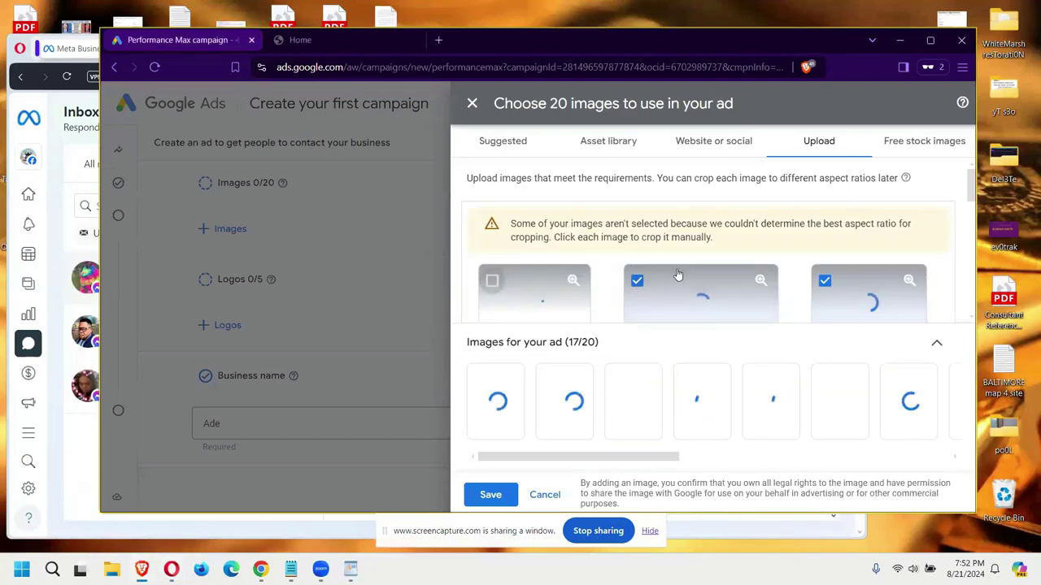
scroll(675, 265, down, 2)
click(543, 495)
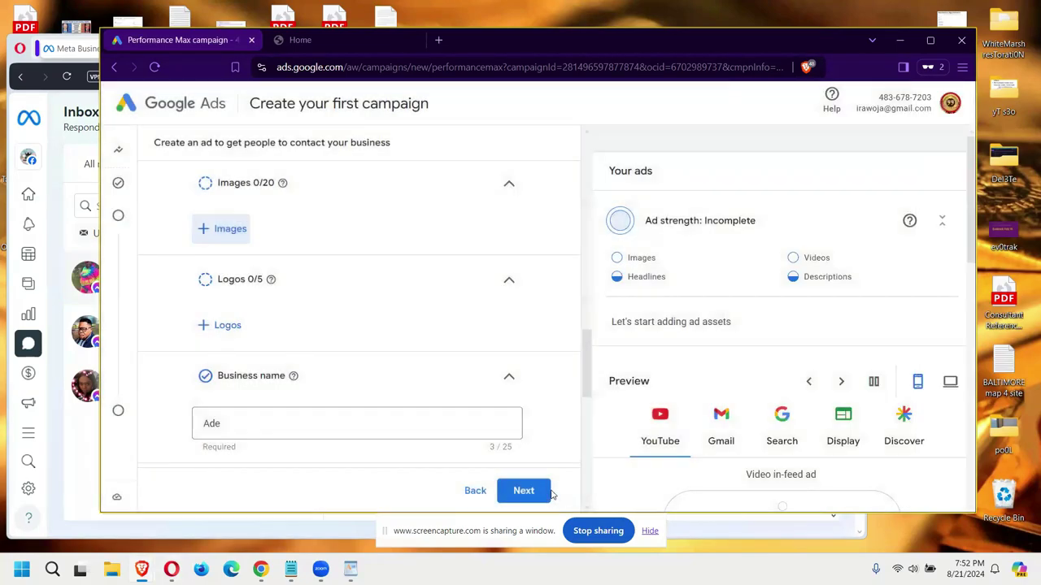
click(204, 233)
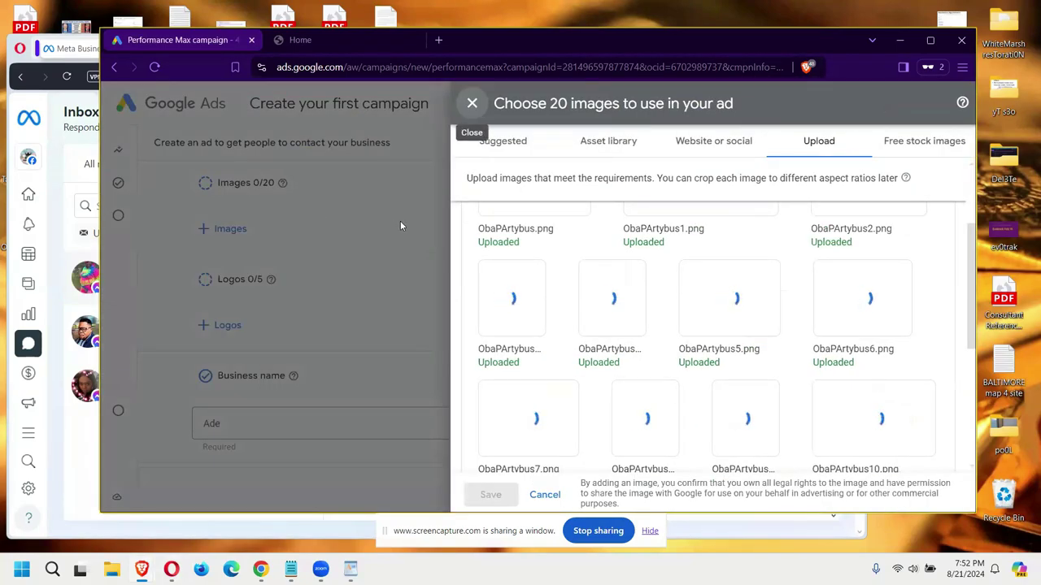
scroll(621, 333, down, 5)
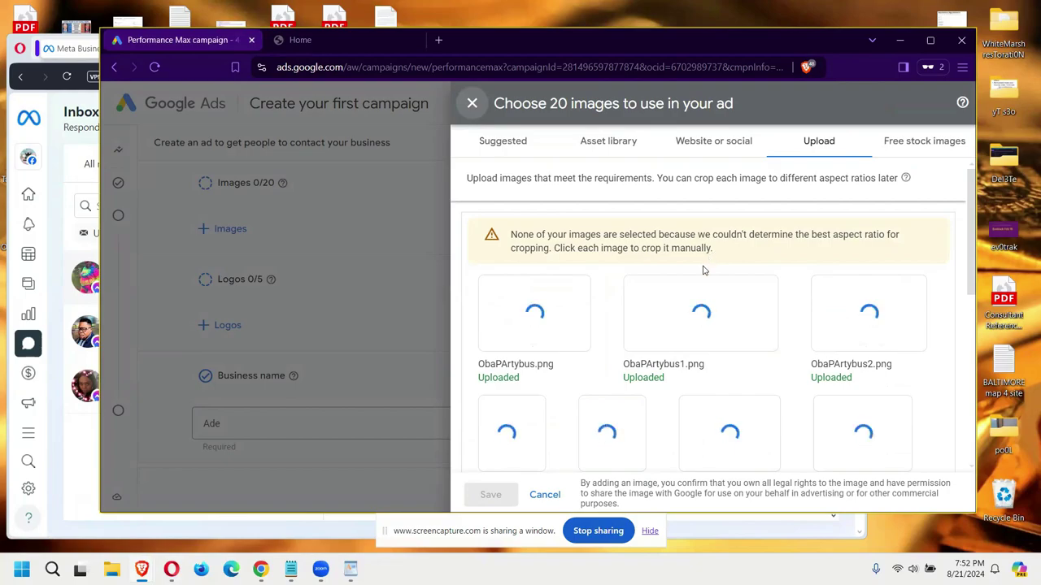
mouse_move(638, 304)
scroll(634, 459, down, 3)
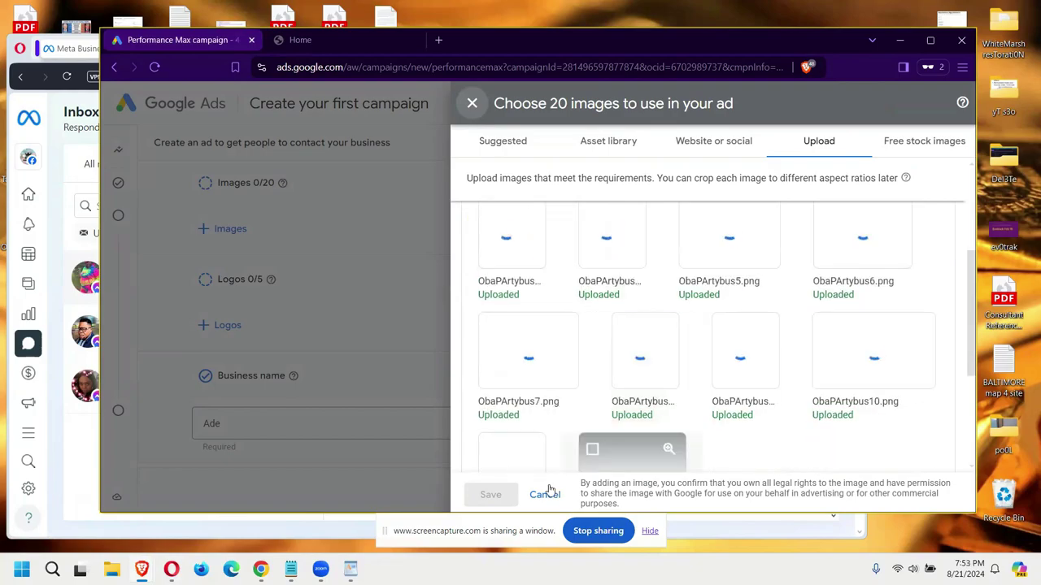
click(545, 496)
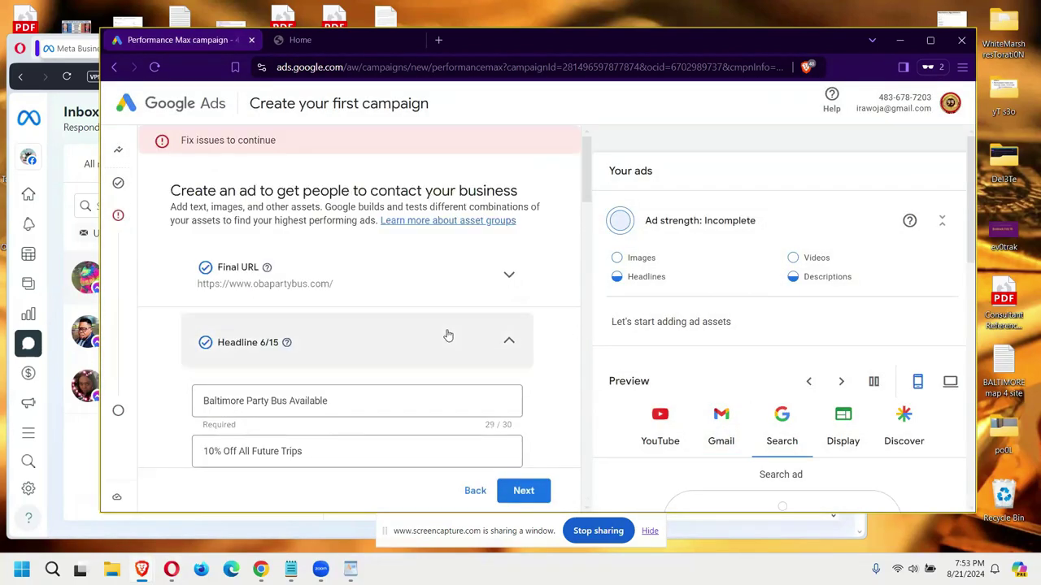
Step: Paste the long headline 'Book Your Baltimore Party Bus for 10% Off All Future Trips' and add the ObaprtyBS-0.png logo
scroll(447, 335, down, 7)
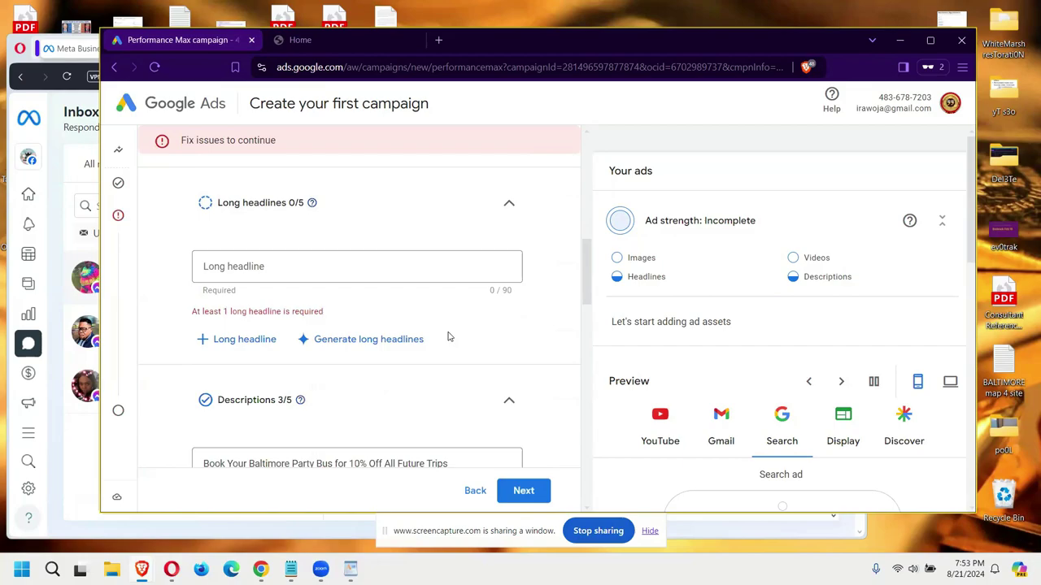
click(430, 278)
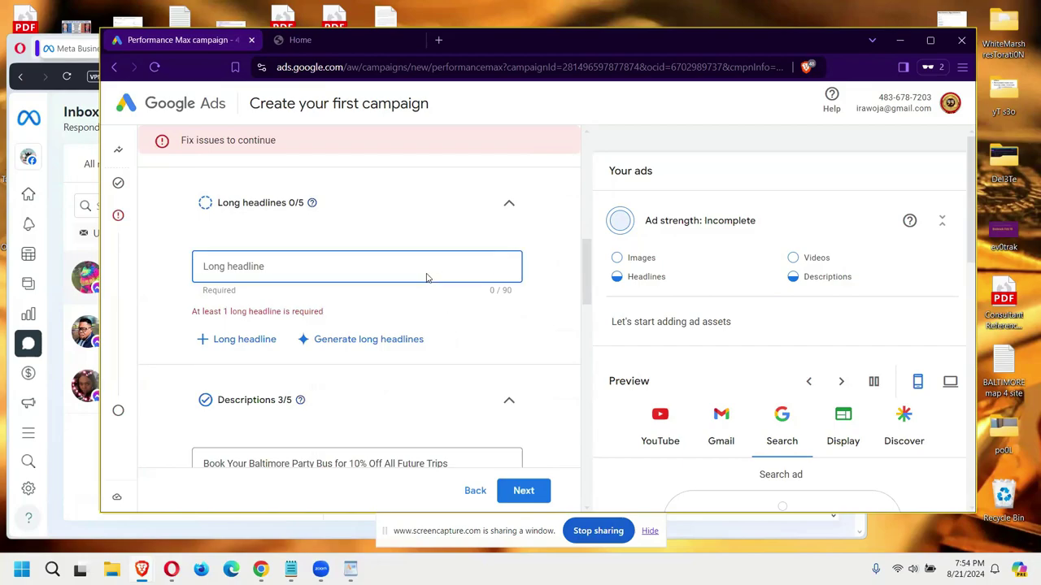
text(Book Your Baltimore Party Bus for 10% Off All Future Trips)
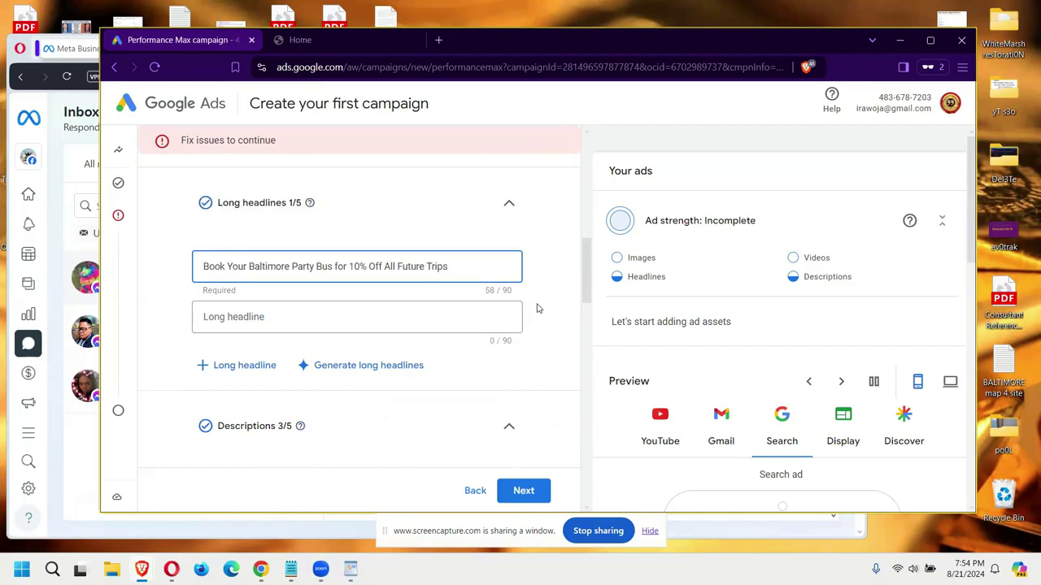
scroll(538, 305, down, 10)
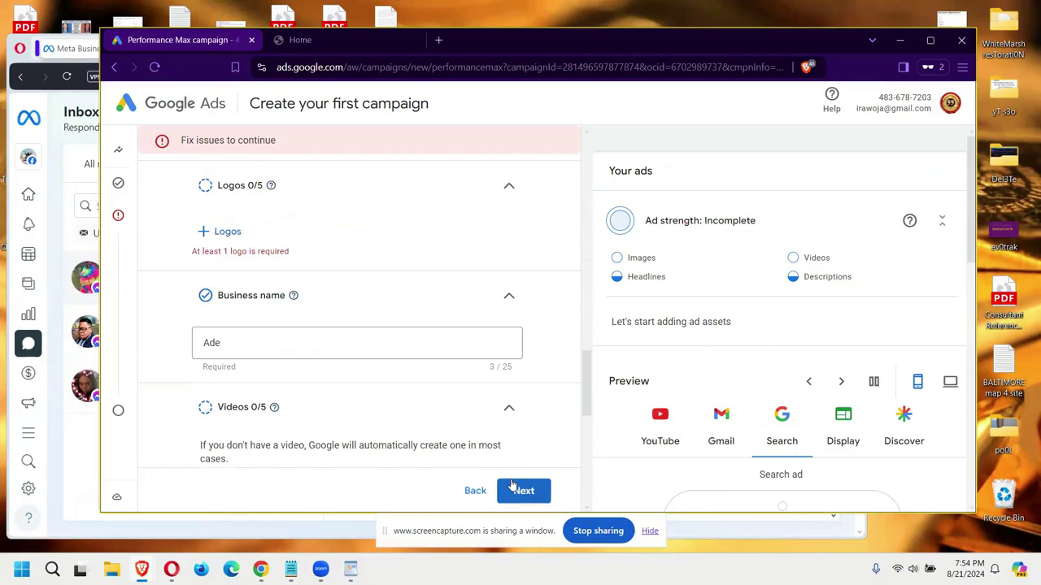
click(222, 232)
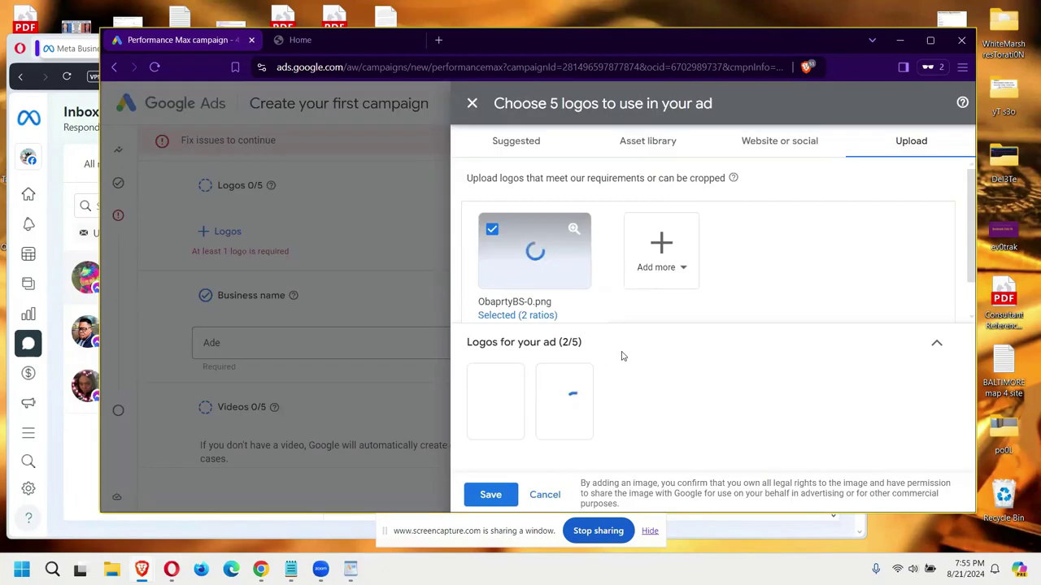
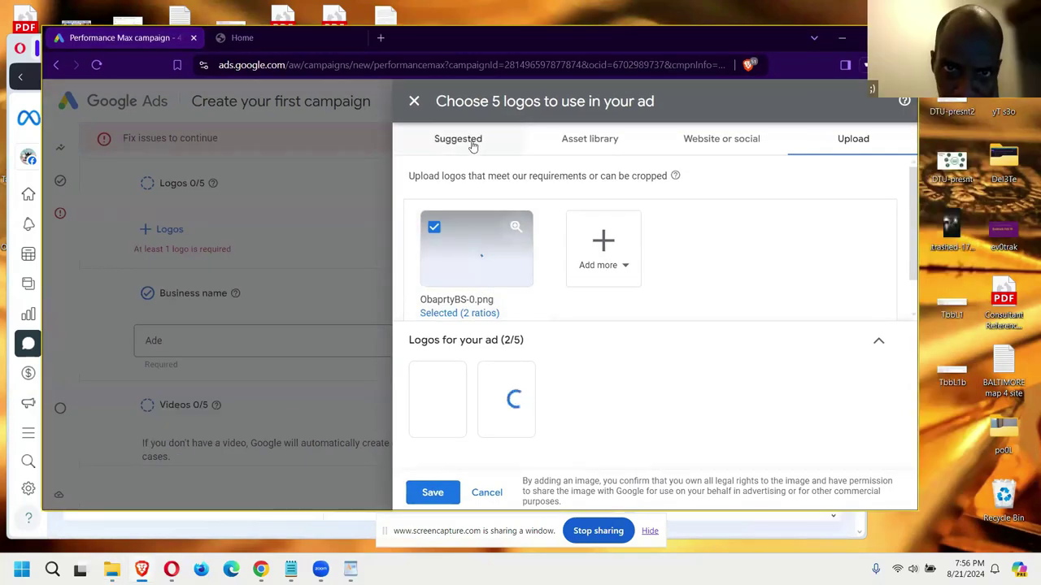
Step: Check the Suggested and Website or social logo sources, try the Facebook scan, and keep the two uploaded logos
click(458, 139)
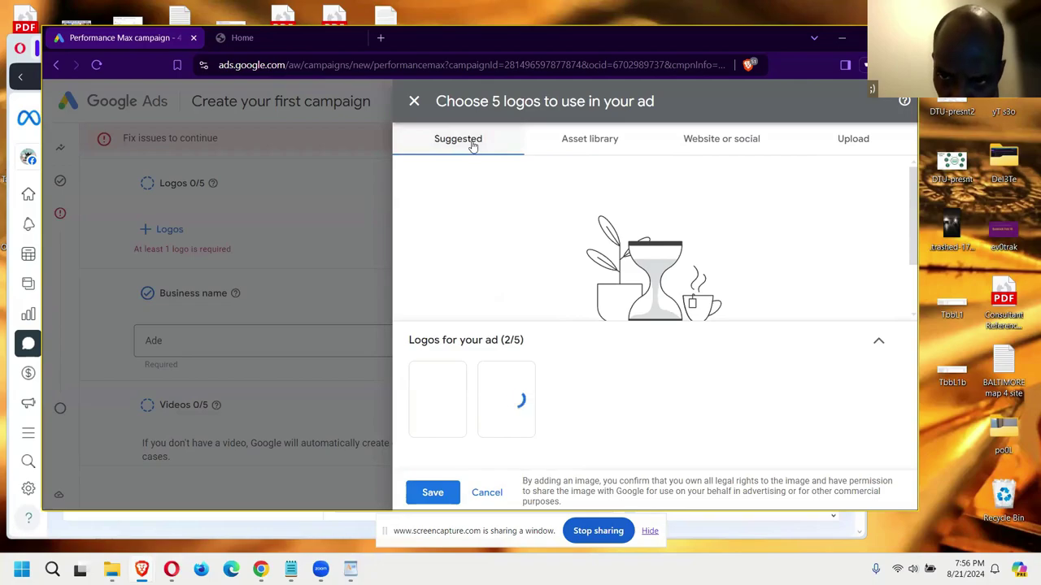
scroll(902, 301, down, 1)
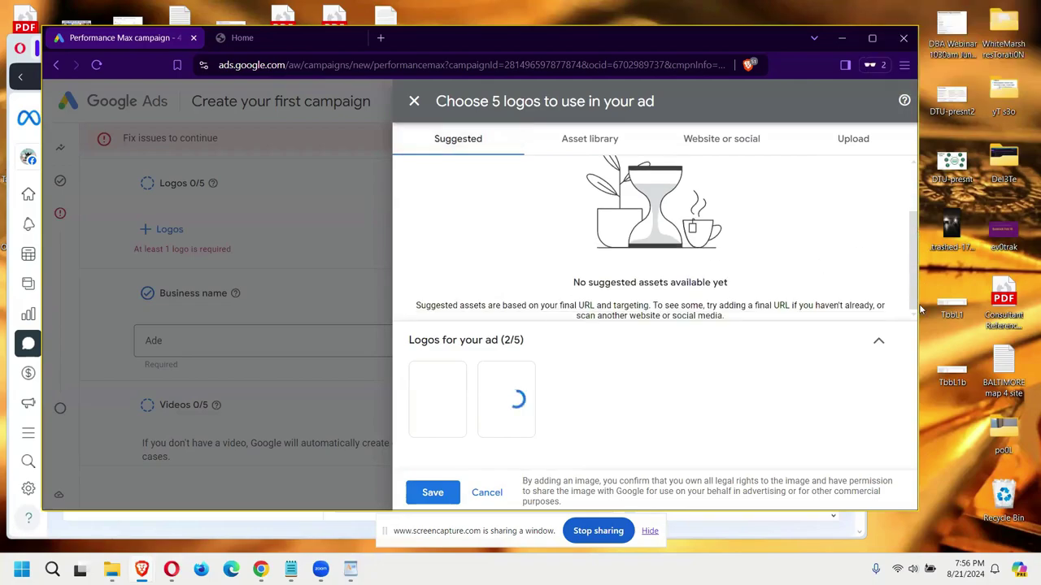
click(752, 152)
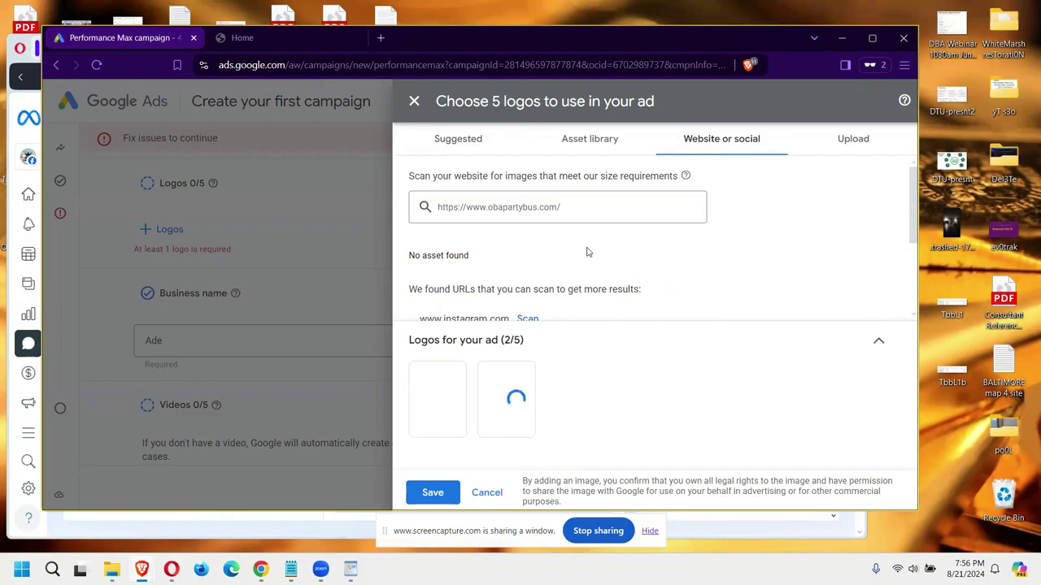
scroll(529, 269, down, 1)
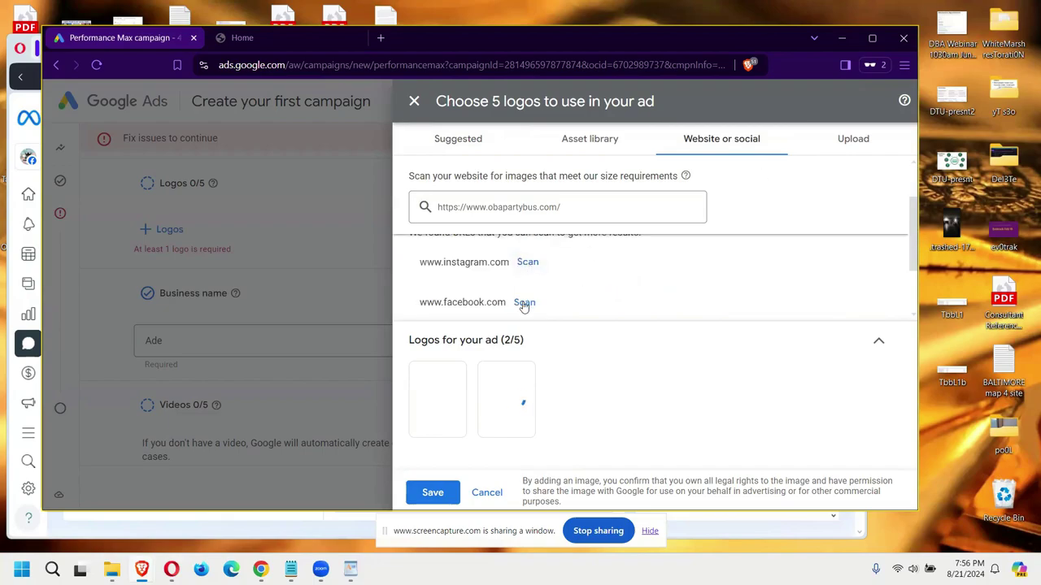
click(524, 304)
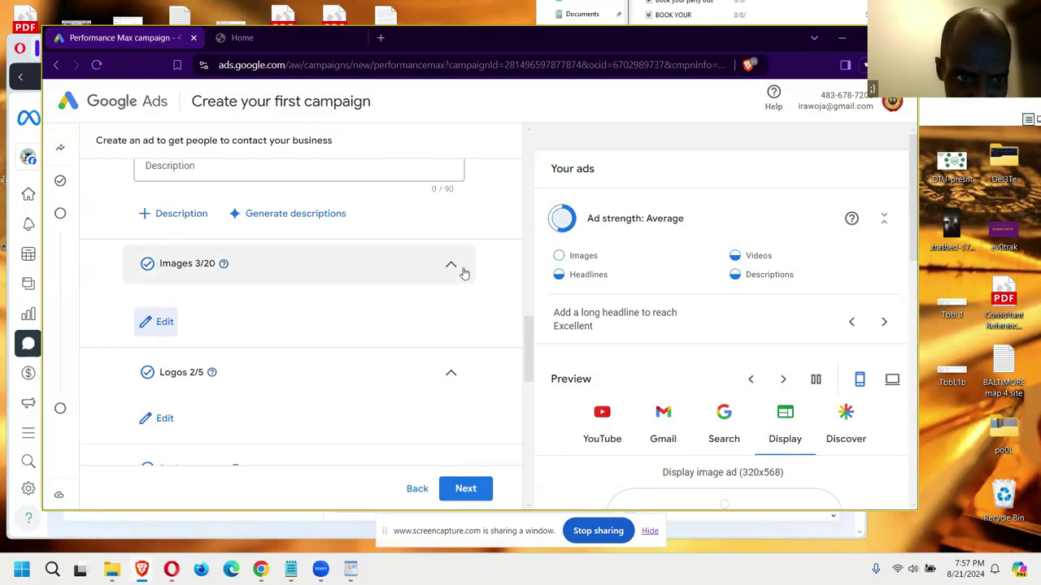
Step: Search free stock images for 'Party Bus' and save the middle party bus photo to the ad's images
click(163, 322)
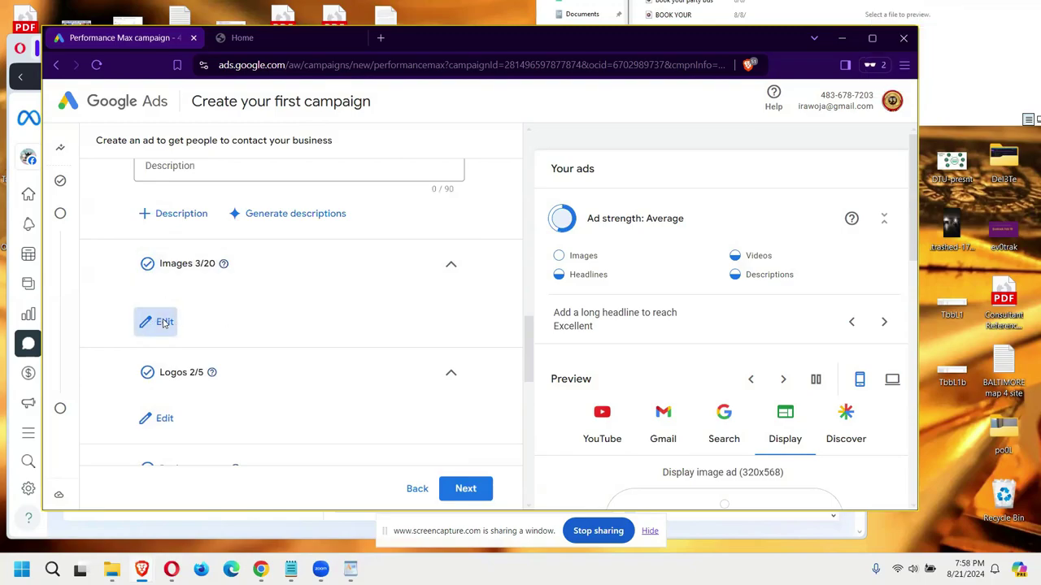
click(866, 138)
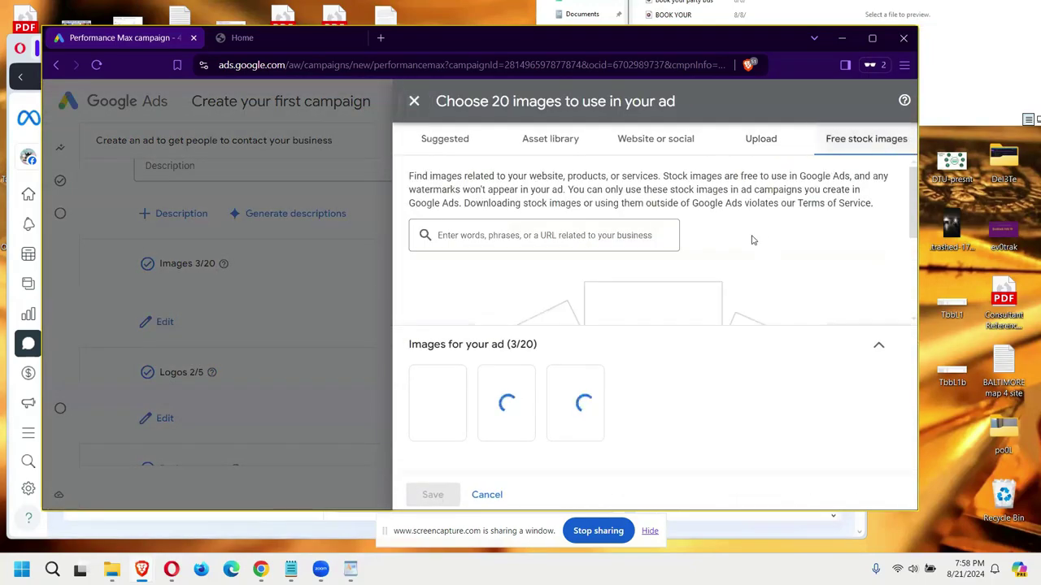
click(600, 235)
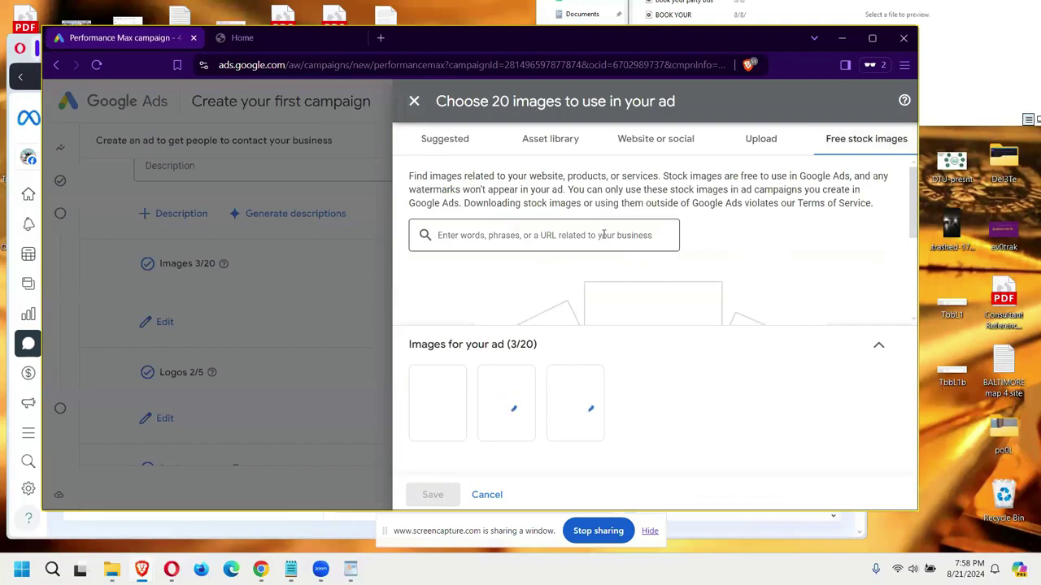
text(PArty Bus)
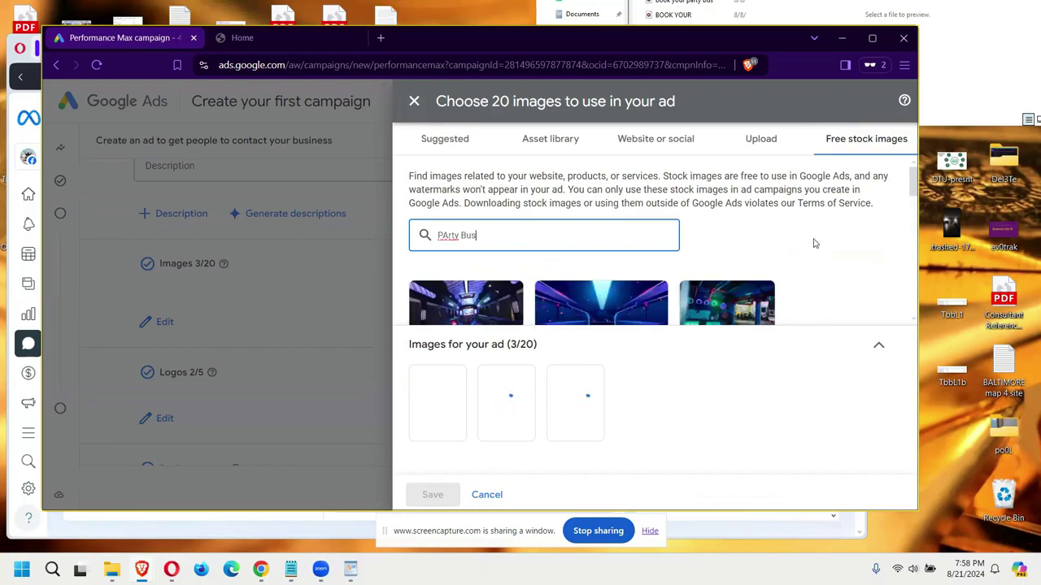
scroll(813, 241, down, 1)
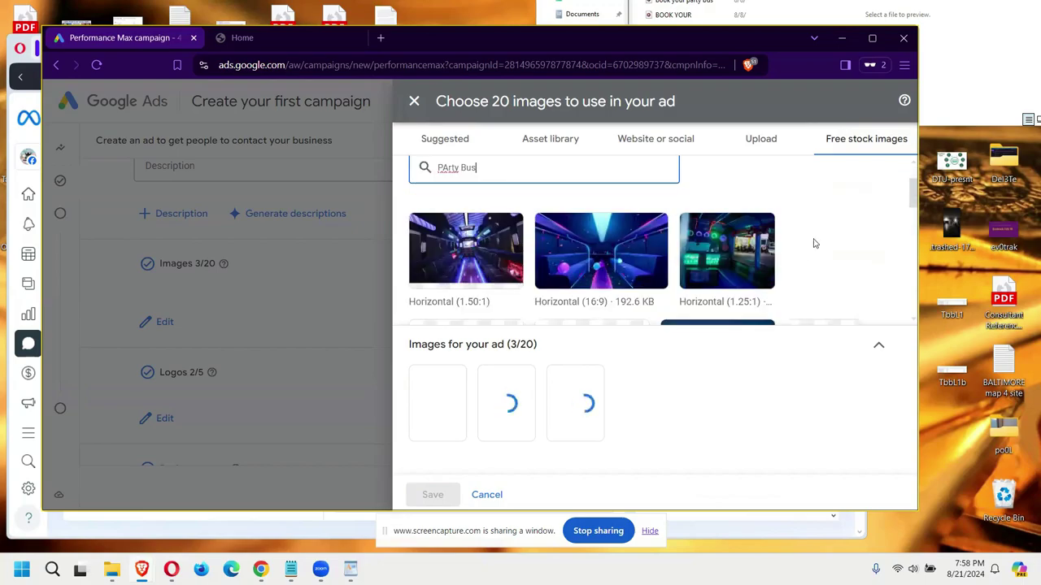
click(630, 247)
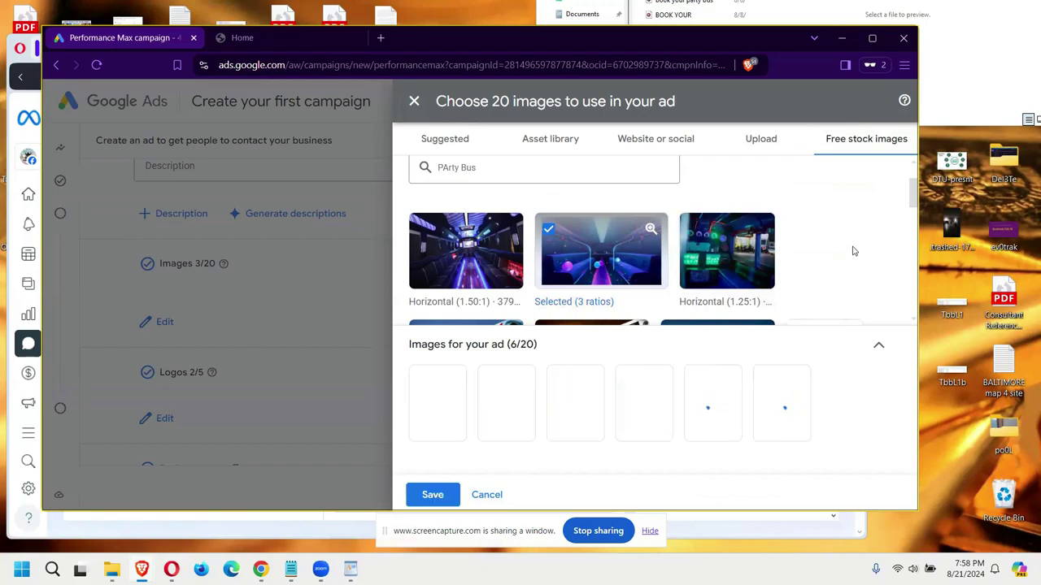
scroll(853, 251, down, 5)
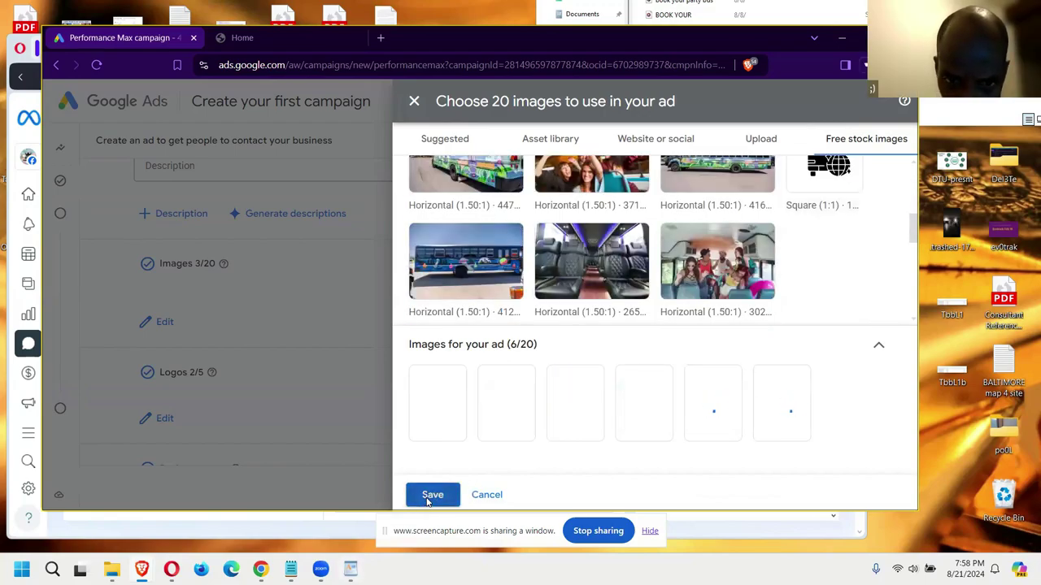
click(431, 496)
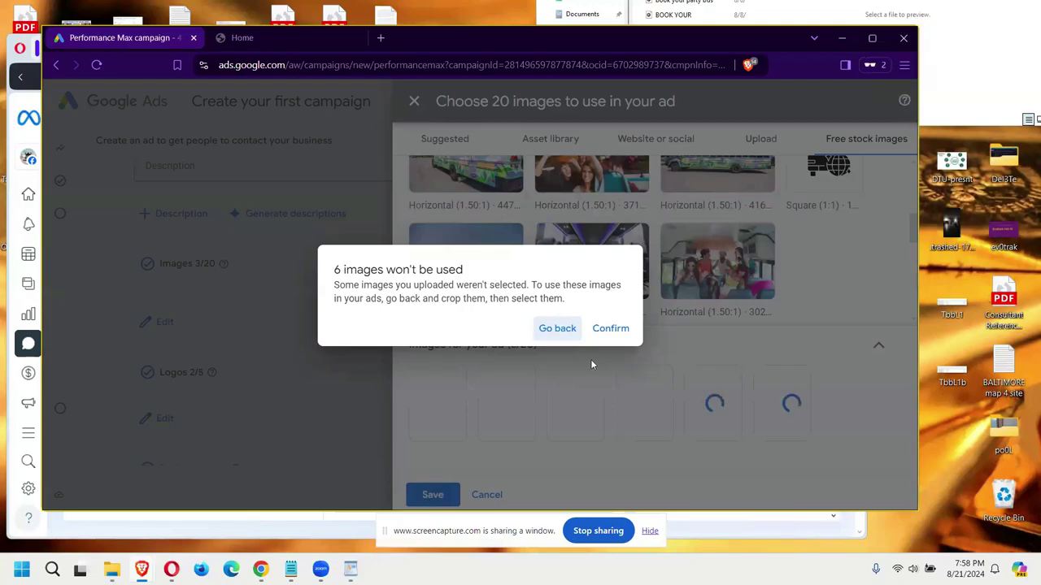
Step: Accept the unused-images warning and keep the recommended $43.00 average daily budget
click(609, 329)
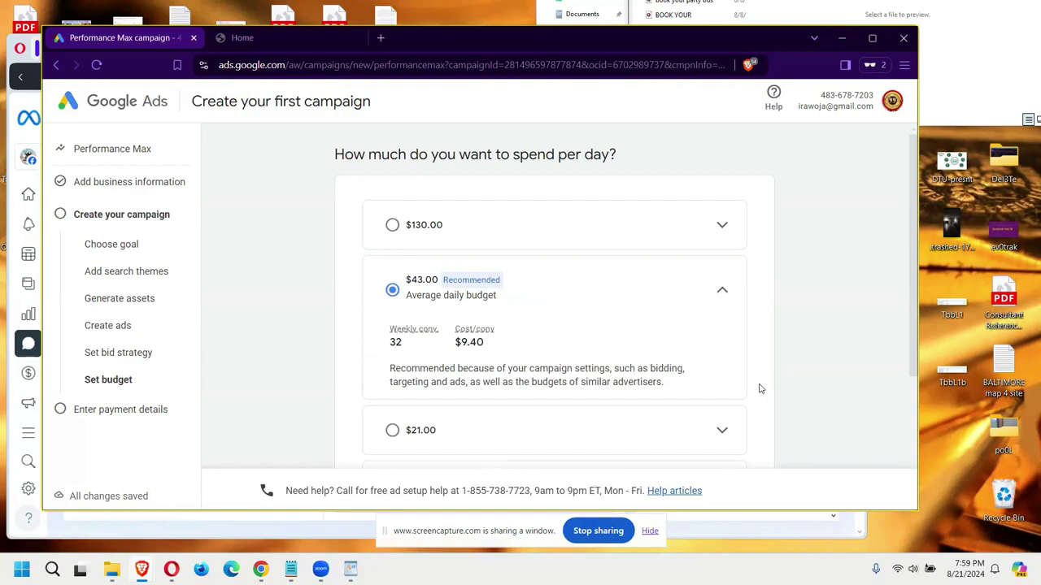
scroll(760, 388, down, 3)
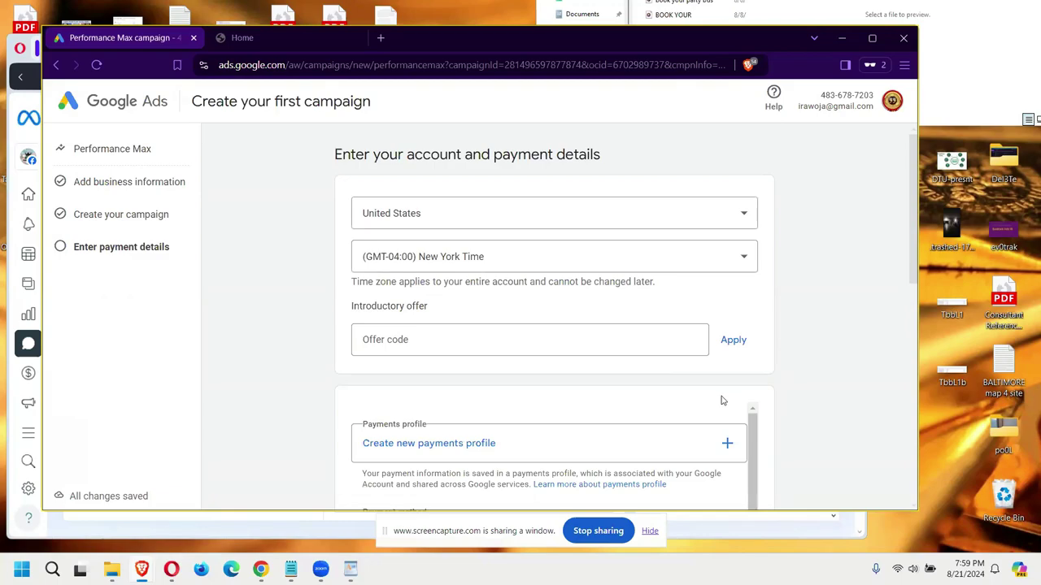
Step: Start creating a new payments profile from the payment details step
scroll(720, 401, down, 1)
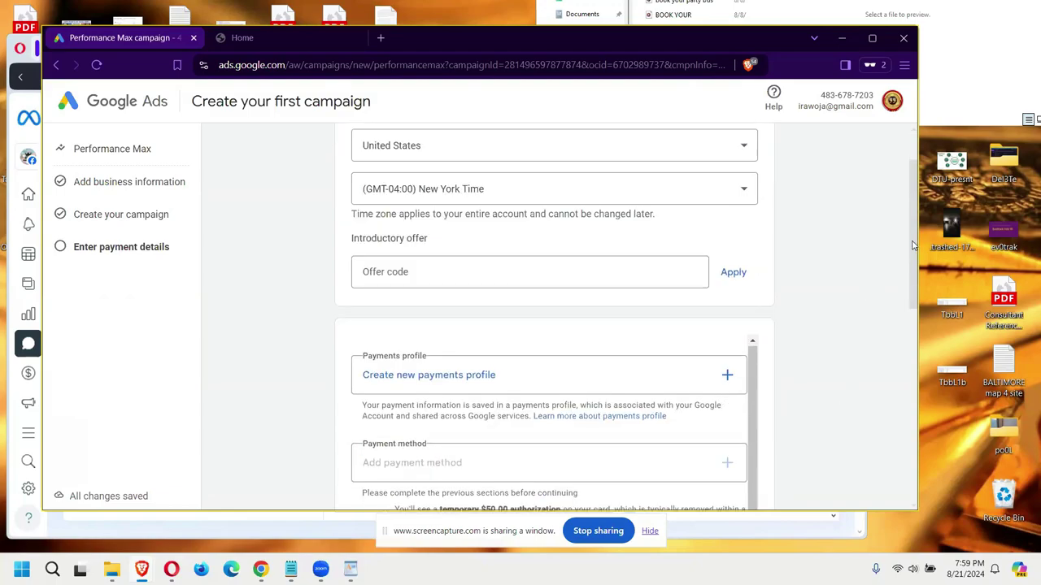
scroll(924, 323, down, 4)
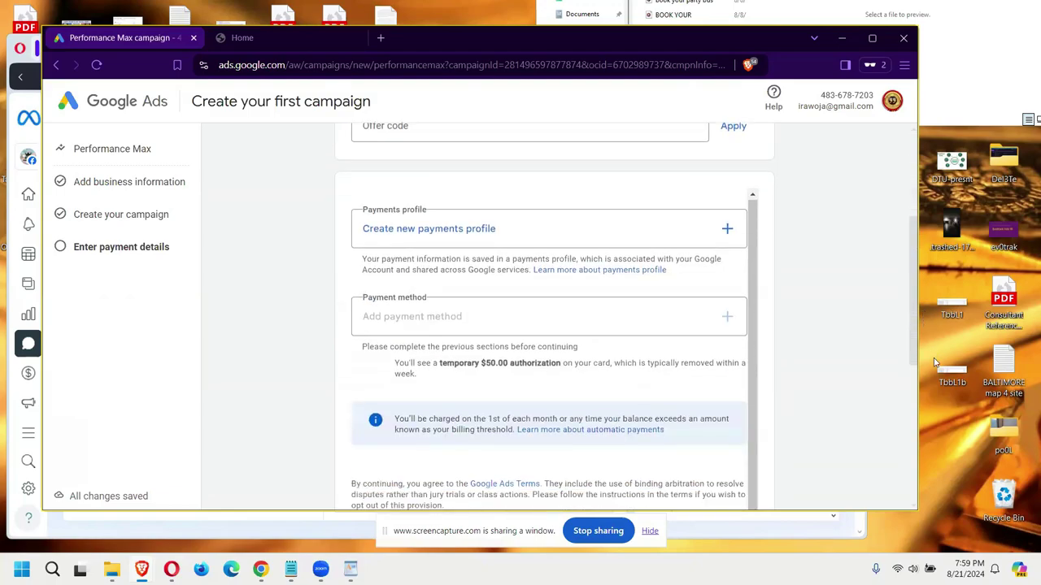
scroll(932, 312, up, 2)
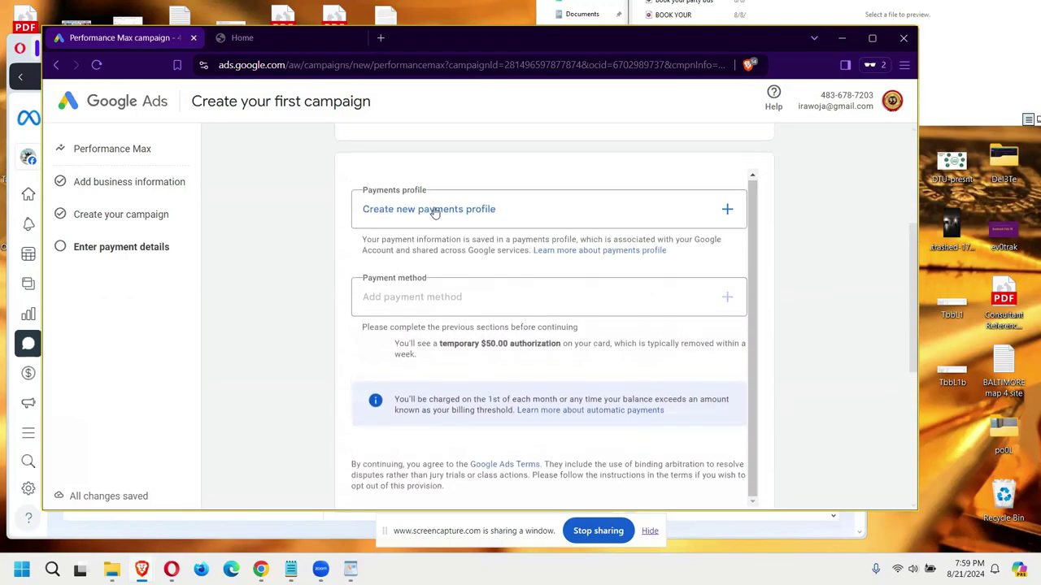
click(435, 212)
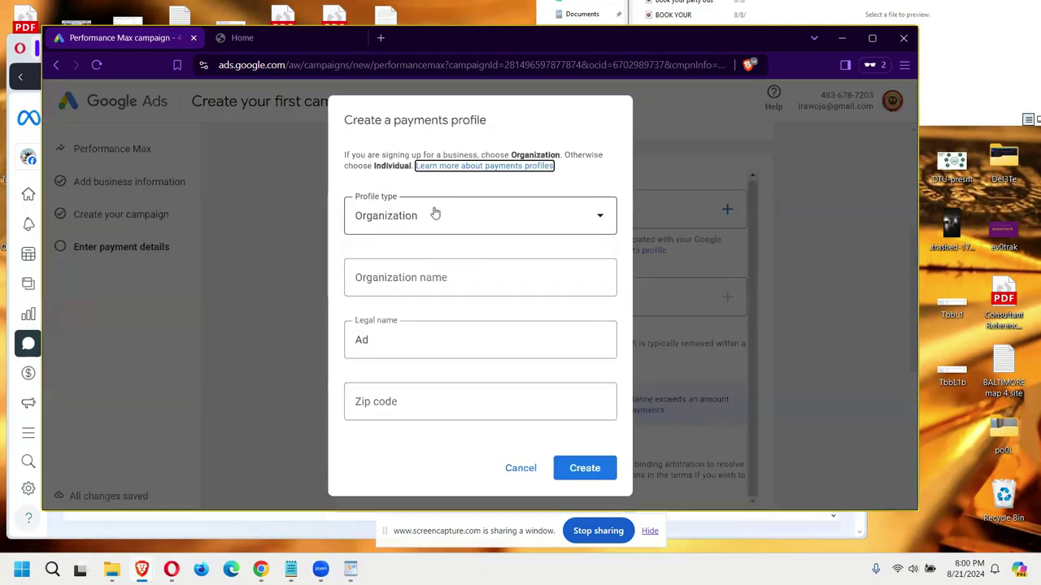